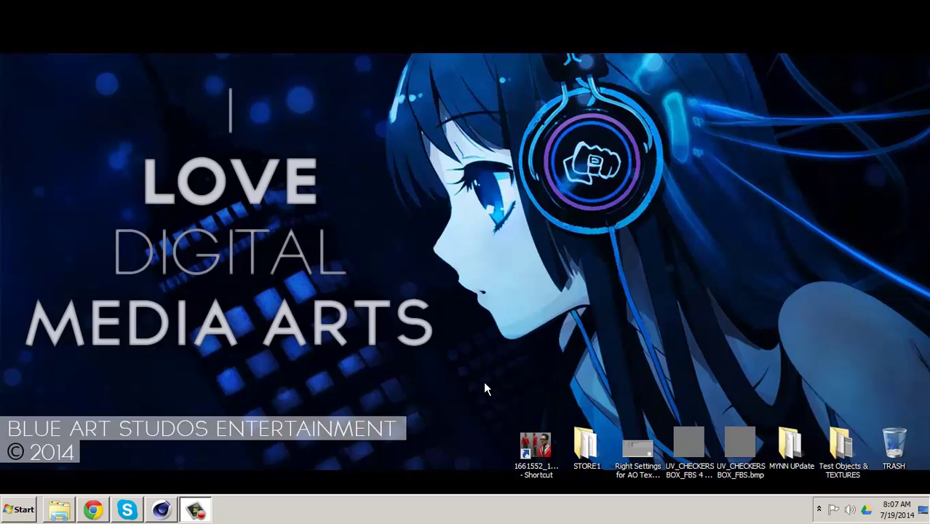
Step: Open the character reference image from the desktop, examine the clothing and figures up close, and close the viewer
{"action": "double_click", "coordinate": [531, 444]}
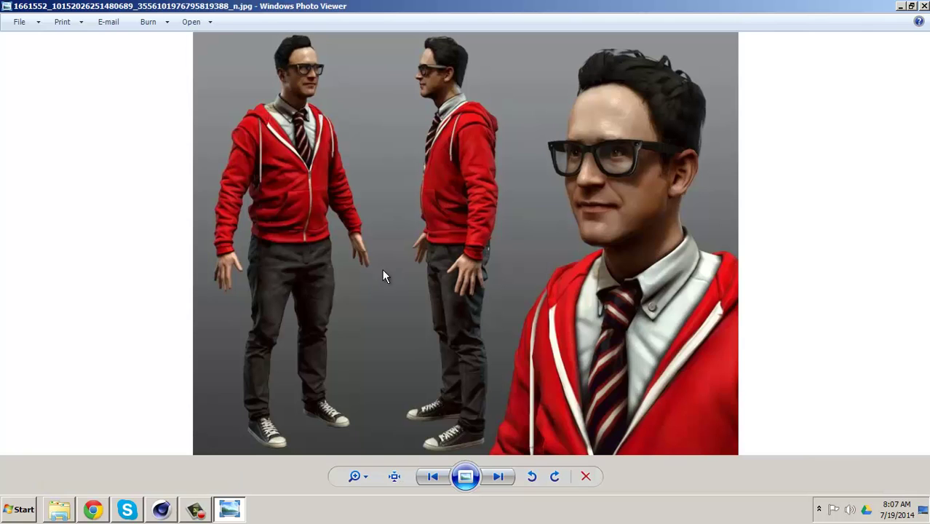
{"action": "scroll", "coordinate": [397, 270], "scroll_direction": "up", "scroll_amount": 3}
{"action": "scroll", "coordinate": [430, 275], "scroll_direction": "down", "scroll_amount": 3}
{"action": "scroll", "coordinate": [624, 360], "scroll_direction": "up", "scroll_amount": 3}
{"action": "left_click_drag", "start_coordinate": [659, 269], "coordinate": [582, 208]}
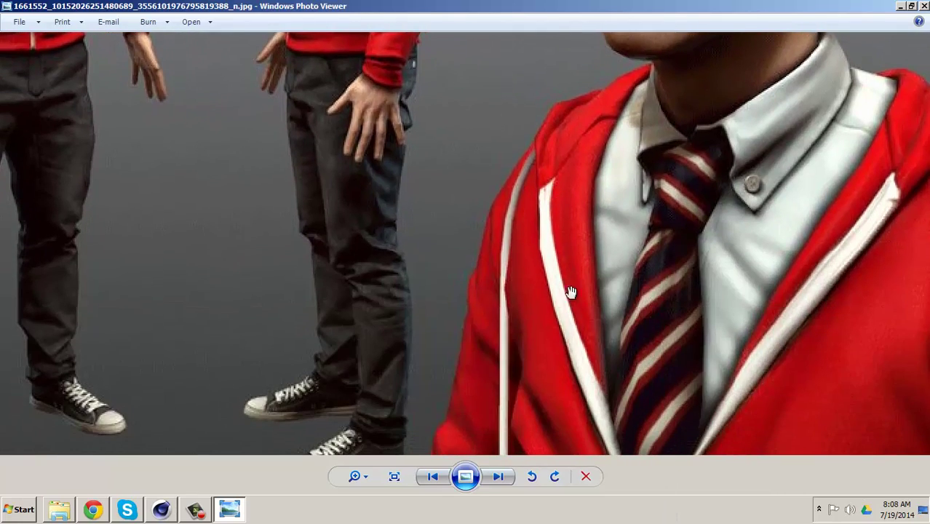
{"action": "scroll", "coordinate": [613, 327], "scroll_direction": "down", "scroll_amount": 3}
{"action": "scroll", "coordinate": [404, 225], "scroll_direction": "up", "scroll_amount": 2}
{"action": "scroll", "coordinate": [429, 328], "scroll_direction": "down", "scroll_amount": 1}
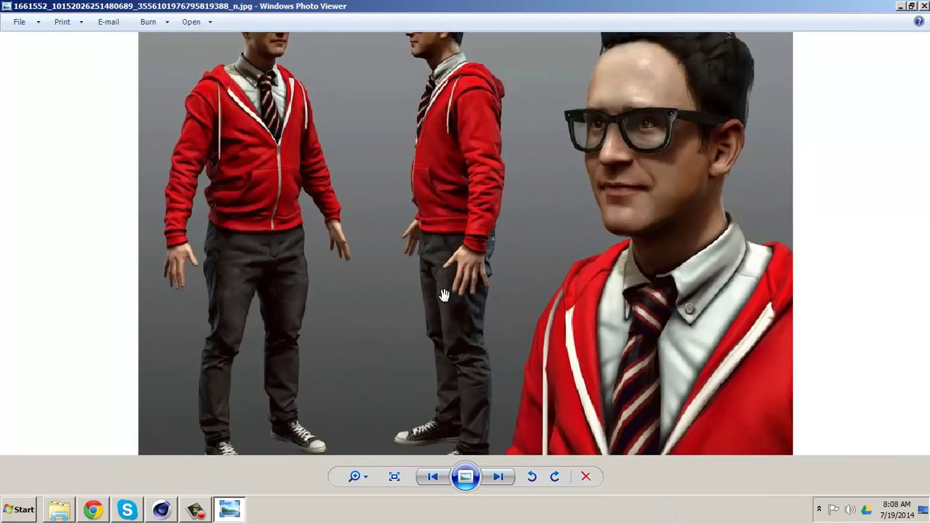
{"action": "scroll", "coordinate": [445, 369], "scroll_direction": "down", "scroll_amount": 1}
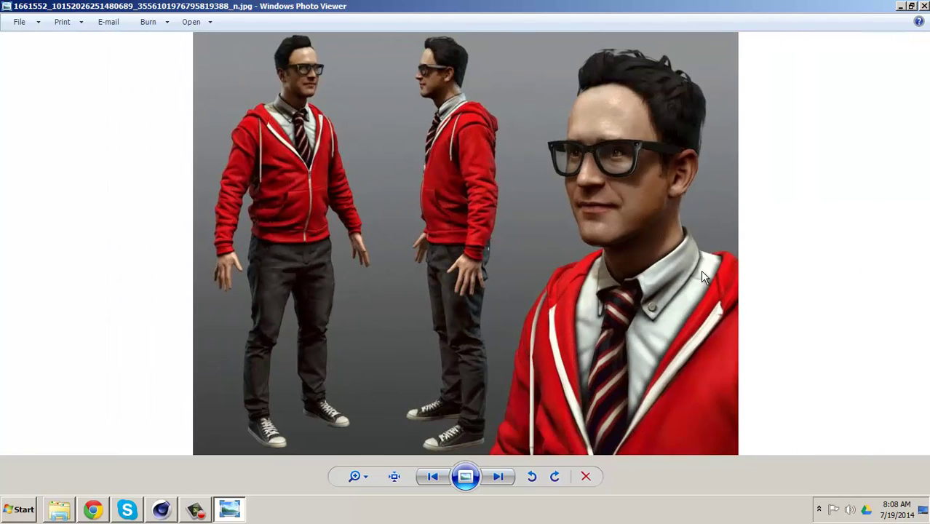
{"action": "left_click", "coordinate": [923, 6]}
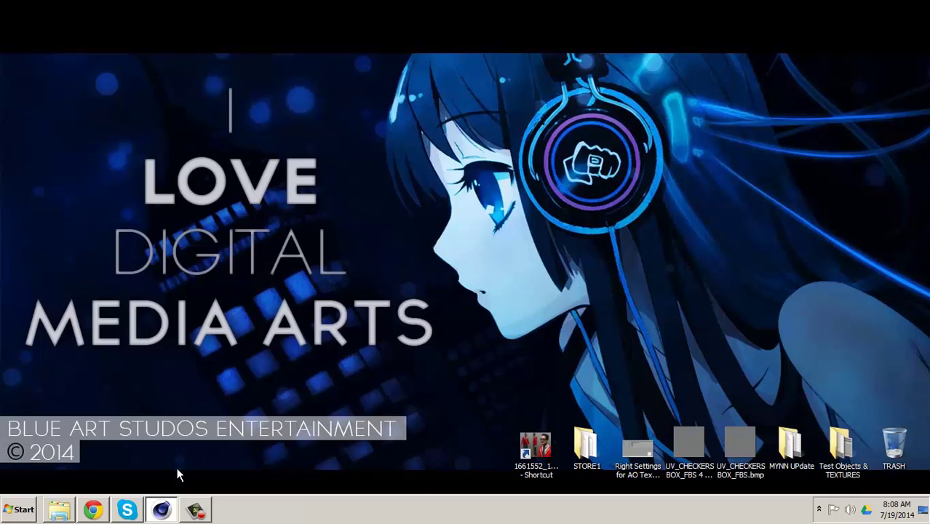
Step: Switch to the convenience_store.c4d project in Cinema 4D and add the Ambient Occlusion effect to the render settings
{"action": "left_click", "coordinate": [161, 510]}
{"action": "scroll", "coordinate": [361, 195], "scroll_direction": "down", "scroll_amount": 2}
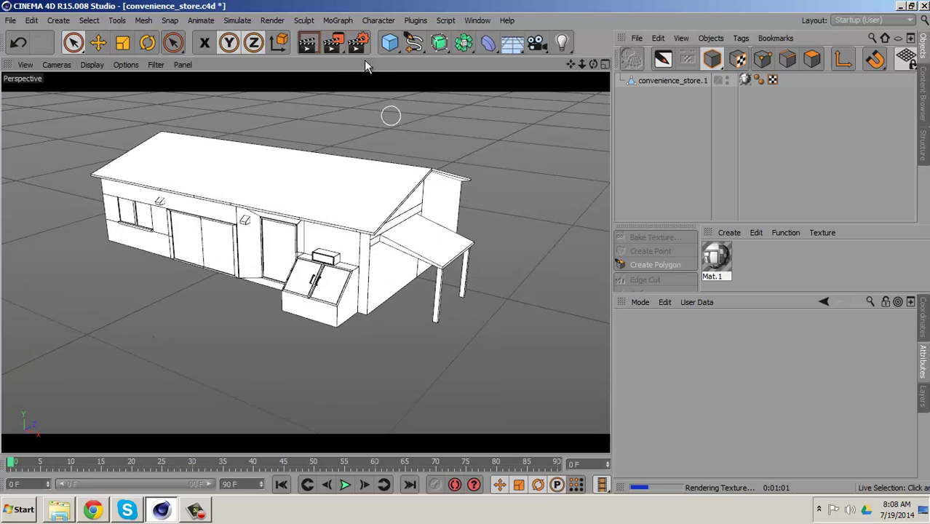
{"action": "left_click", "coordinate": [357, 41]}
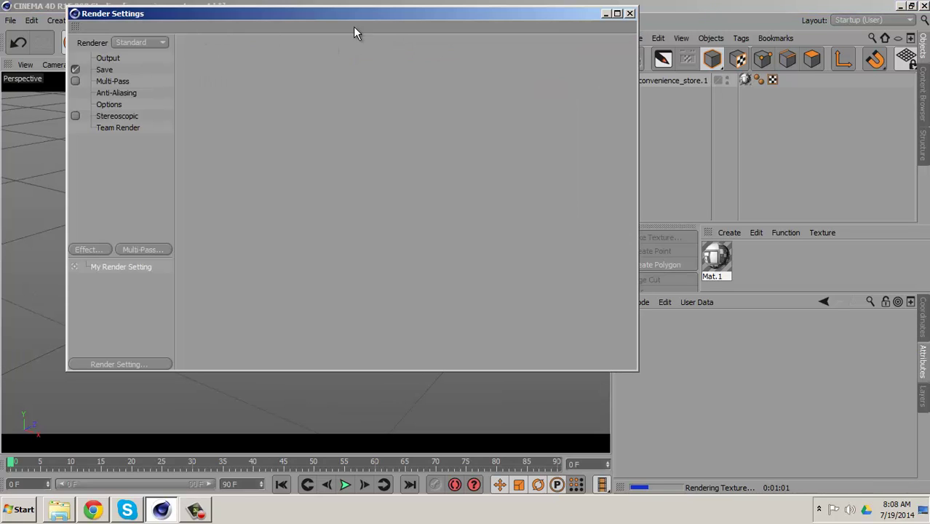
{"action": "left_click", "coordinate": [90, 250]}
{"action": "left_click", "coordinate": [164, 186]}
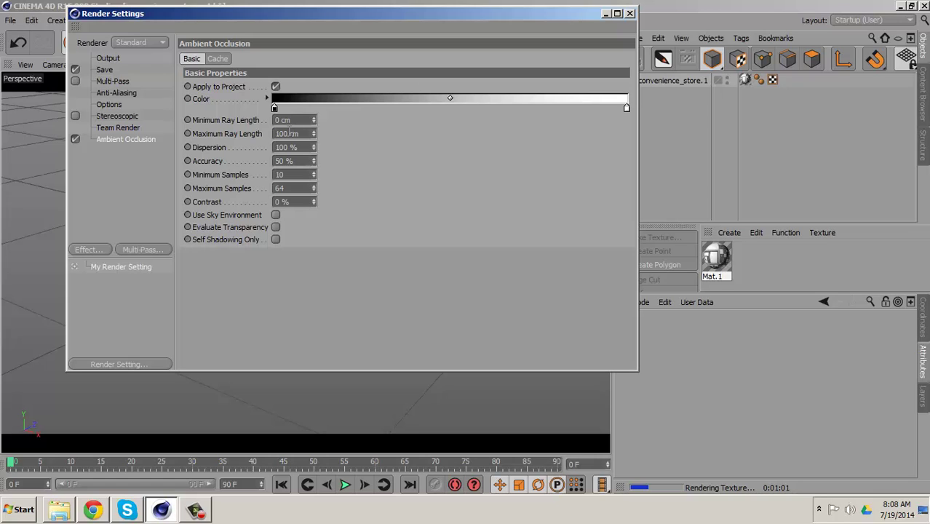
Step: Set the ambient occlusion's maximum ray length to 70 cm and its dispersion to 50 %
{"action": "left_click_drag", "start_coordinate": [287, 133], "coordinate": [273, 137]}
{"action": "type", "text": "70"}
{"action": "key", "text": "Return"}
{"action": "left_click_drag", "start_coordinate": [286, 147], "coordinate": [270, 143]}
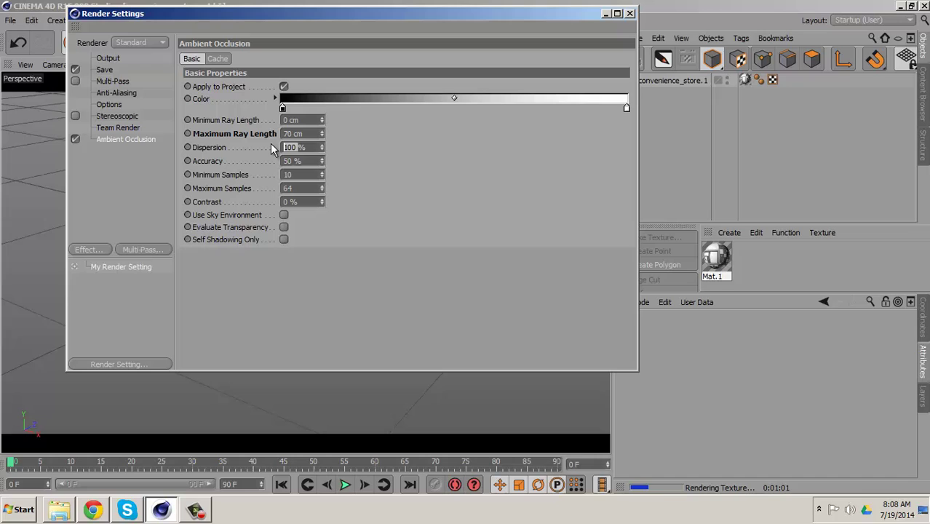
{"action": "type", "text": "50"}
Step: Set the ambient occlusion's accuracy to 30 % and dispersion to 100 %, and close the render settings
{"action": "left_click_drag", "start_coordinate": [293, 161], "coordinate": [269, 161]}
{"action": "type", "text": "30"}
{"action": "type", "text": "100"}
{"action": "left_click_drag", "start_coordinate": [294, 147], "coordinate": [284, 147]}
{"action": "left_click", "coordinate": [631, 15]}
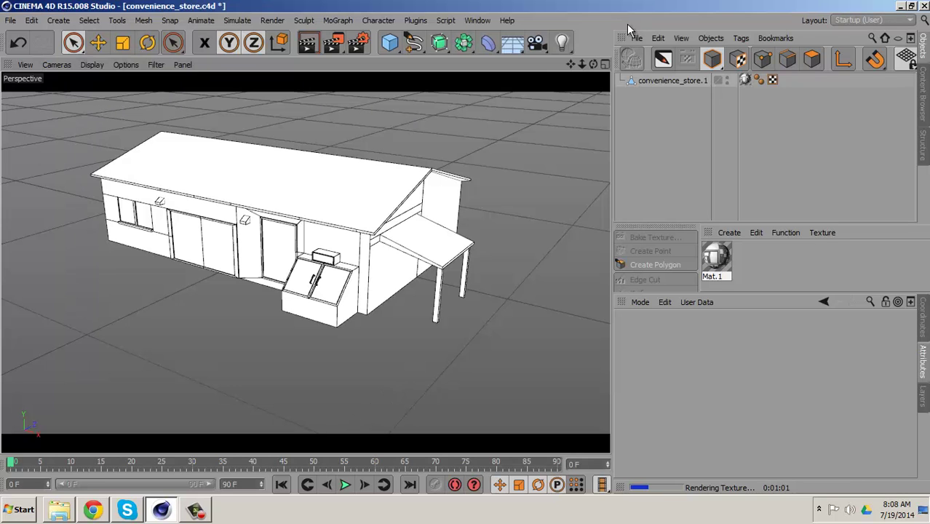
{"action": "scroll", "coordinate": [333, 200], "scroll_direction": "up", "scroll_amount": 2}
{"action": "scroll", "coordinate": [338, 207], "scroll_direction": "down", "scroll_amount": 3}
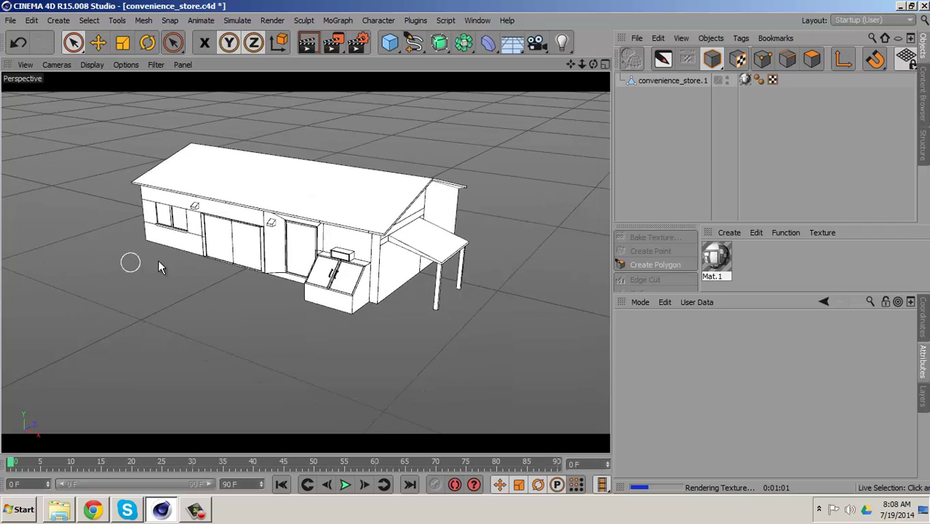
{"action": "scroll", "coordinate": [159, 259], "scroll_direction": "up", "scroll_amount": 4}
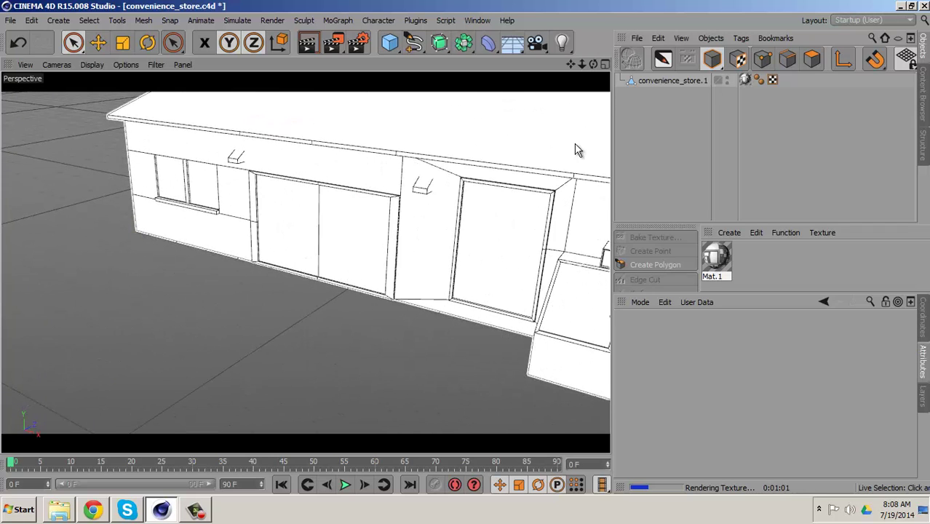
{"action": "left_click_drag", "start_coordinate": [570, 64], "coordinate": [470, 247]}
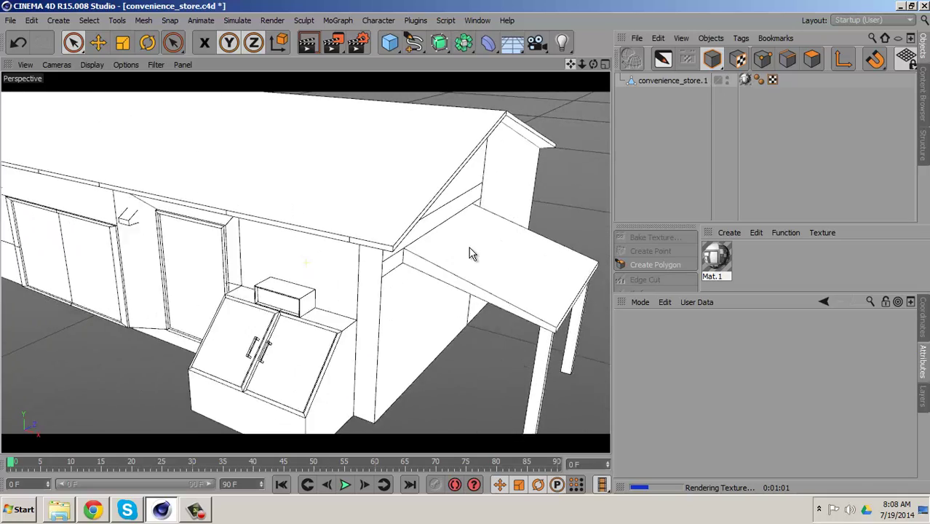
{"action": "scroll", "coordinate": [370, 235], "scroll_direction": "down", "scroll_amount": 10}
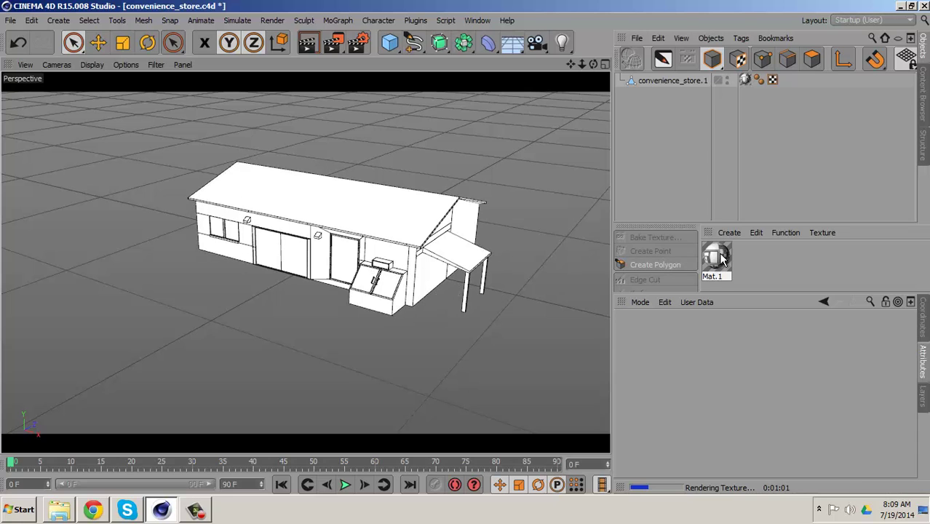
Step: Set Mat.1's preview shape to Plane and inspect its UV texture layout in a separate preview window
{"action": "left_click", "coordinate": [720, 259]}
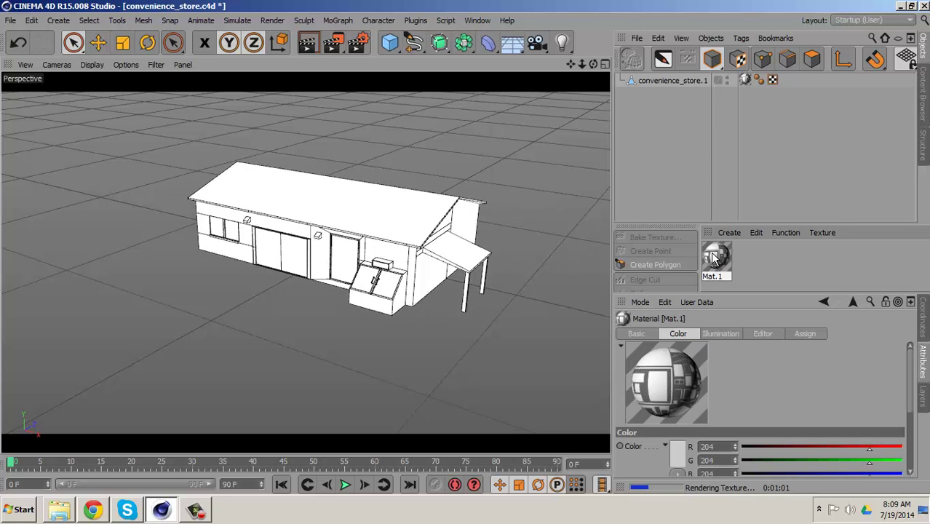
{"action": "double_click", "coordinate": [715, 259]}
{"action": "right_click", "coordinate": [243, 174]}
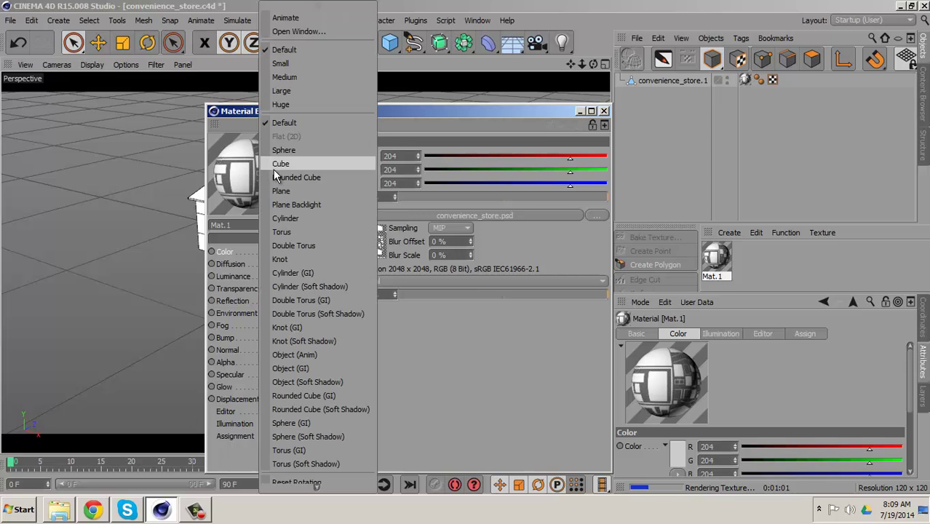
{"action": "left_click", "coordinate": [281, 191]}
{"action": "right_click", "coordinate": [253, 171]}
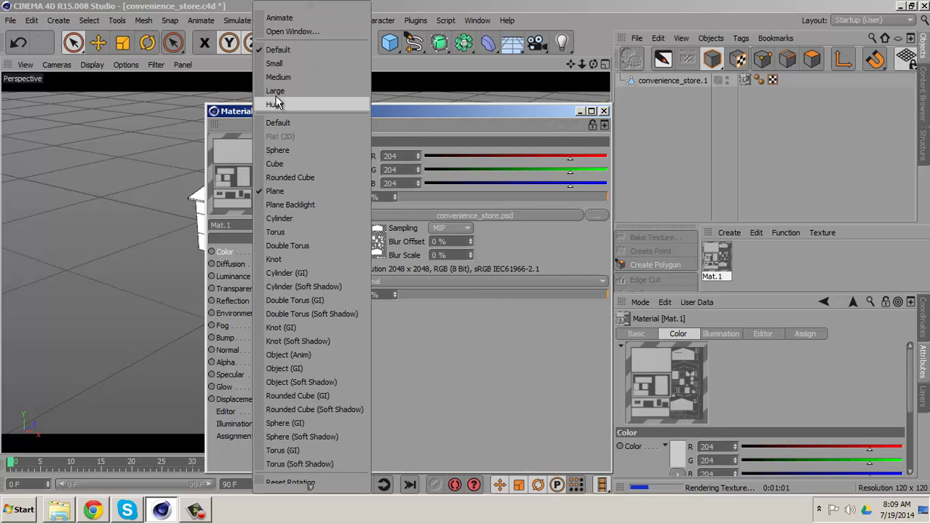
{"action": "left_click", "coordinate": [291, 31]}
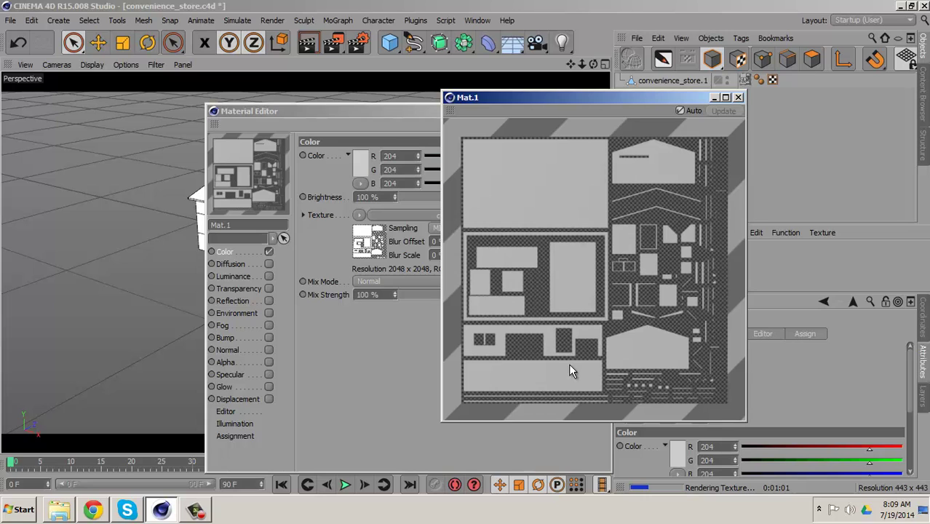
{"action": "left_click", "coordinate": [738, 97]}
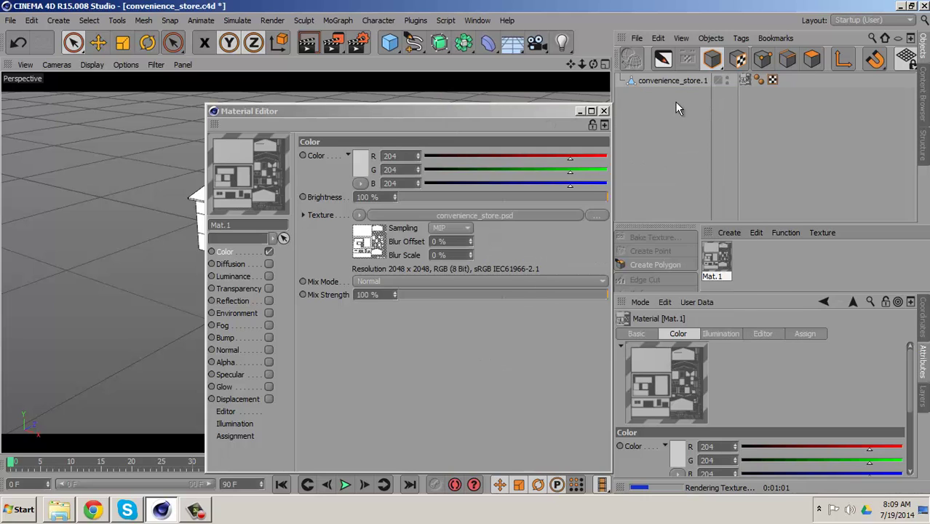
{"action": "left_click", "coordinate": [604, 110]}
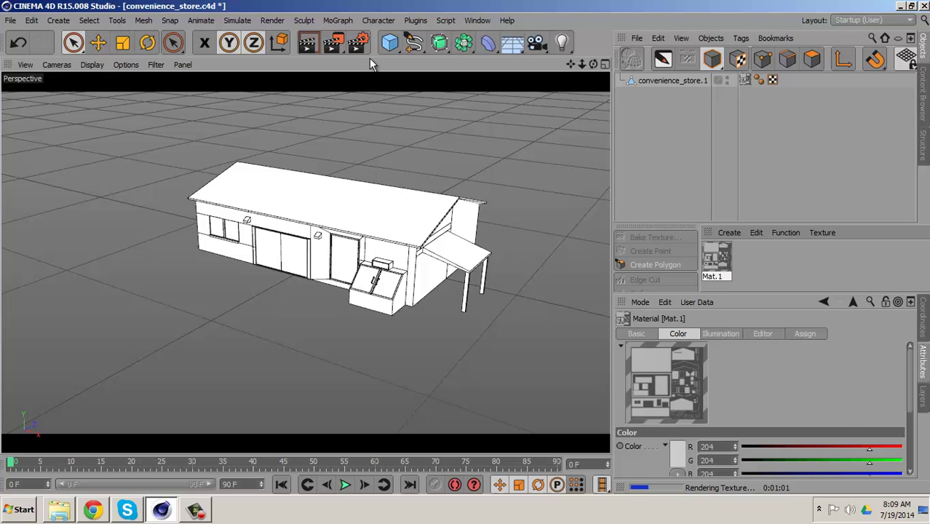
Step: Add a ground plane beneath the store and enlarge it to about 1855 cm wide and 1380 cm high
{"action": "left_click", "coordinate": [65, 19]}
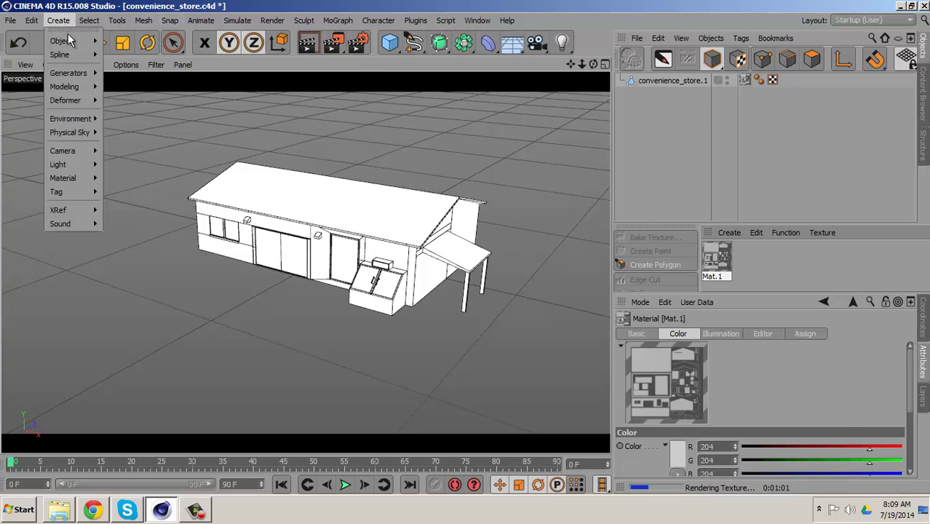
{"action": "mouse_move", "coordinate": [69, 41]}
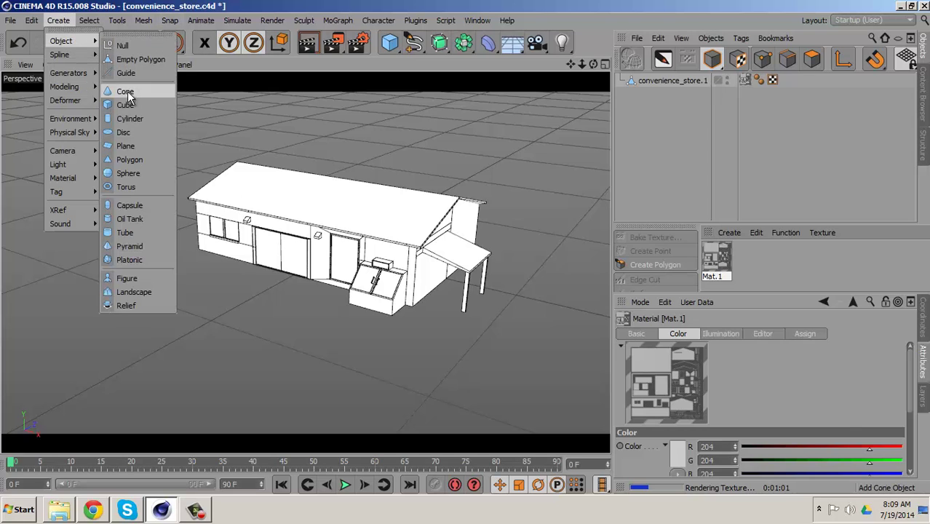
{"action": "left_click", "coordinate": [125, 146]}
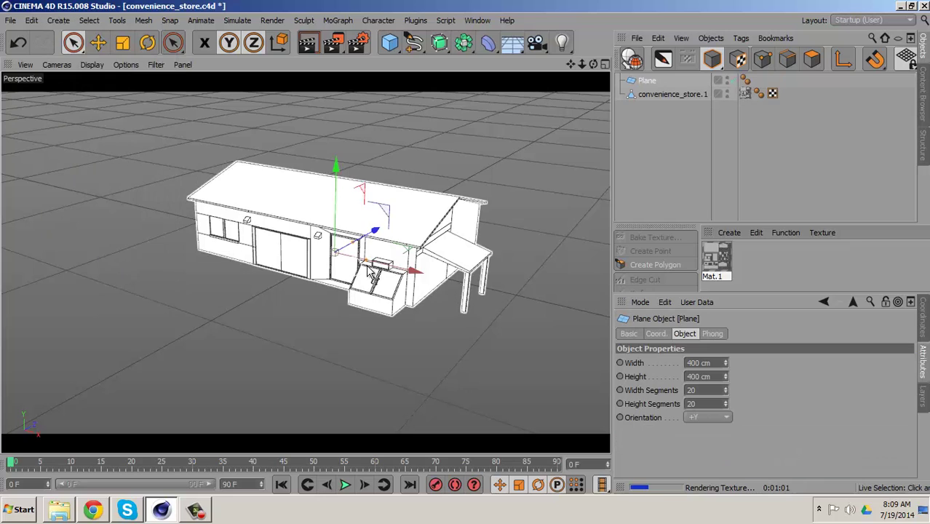
{"action": "left_click_drag", "start_coordinate": [369, 266], "coordinate": [511, 295]}
{"action": "left_click_drag", "start_coordinate": [367, 240], "coordinate": [397, 237]}
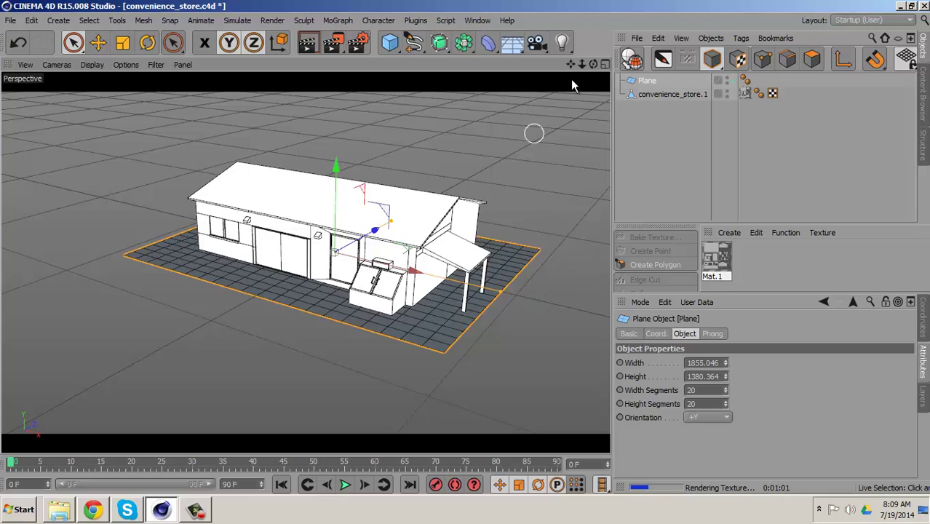
{"action": "left_click_drag", "start_coordinate": [592, 64], "coordinate": [465, 249]}
{"action": "mouse_move", "coordinate": [572, 181]}
{"action": "left_mouse_down", "text": "alt"}
{"action": "mouse_move", "coordinate": [424, 244]}
{"action": "mouse_move", "coordinate": [572, 181]}
{"action": "left_mouse_up", "text": "alt"}
Step: Add a Bake Texture tag to the convenience_store.1 object
{"action": "left_click", "coordinate": [676, 95]}
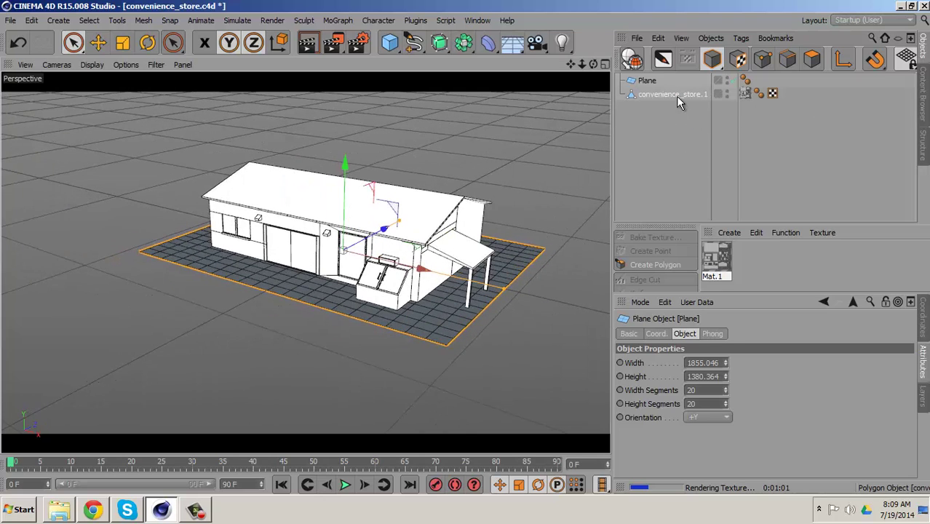
{"action": "left_click", "coordinate": [709, 39]}
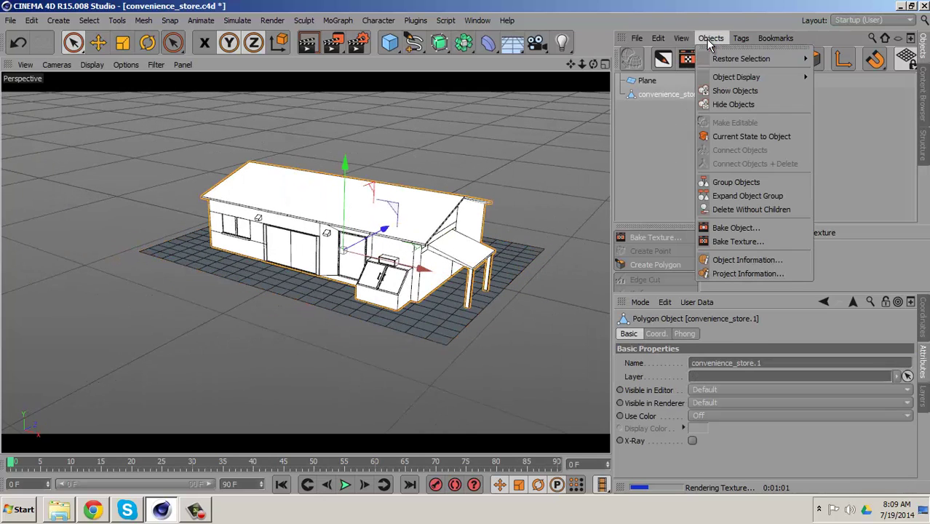
{"action": "left_click", "coordinate": [738, 242]}
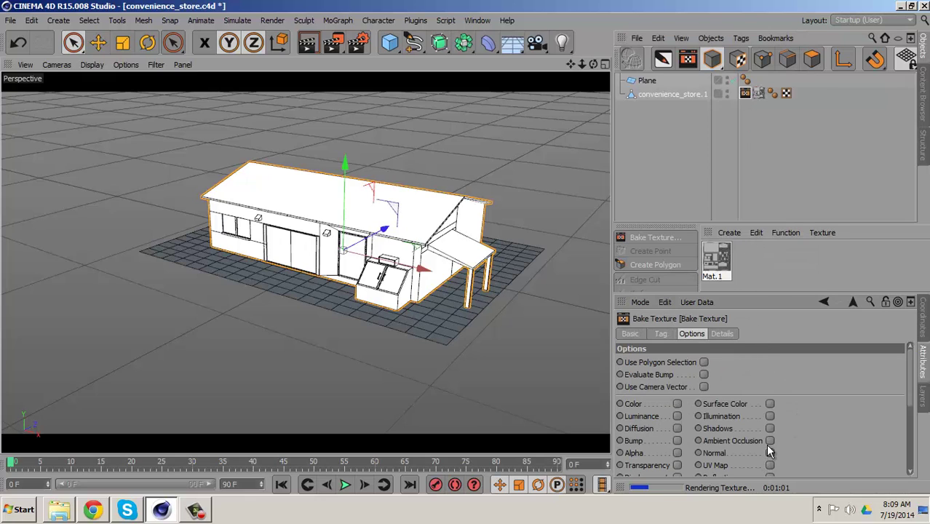
Step: Set the bake output file to convenience_store.1_AO in the STORE1 folder, with PNG as the format
{"action": "left_click", "coordinate": [666, 335]}
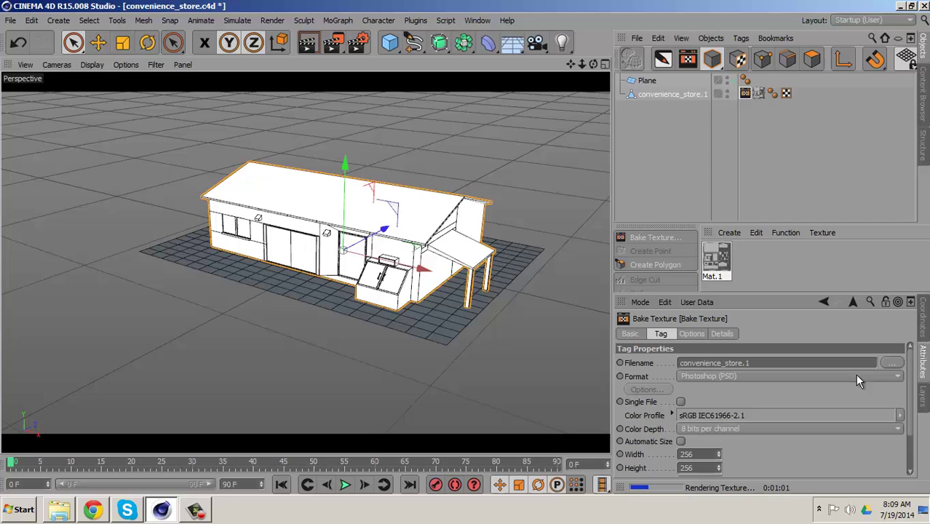
{"action": "left_click", "coordinate": [890, 363]}
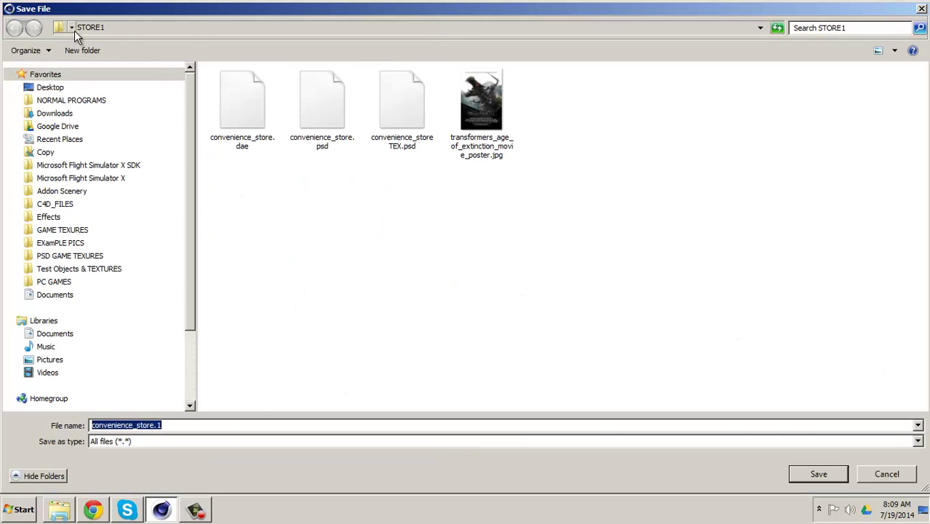
{"action": "left_click", "coordinate": [170, 428]}
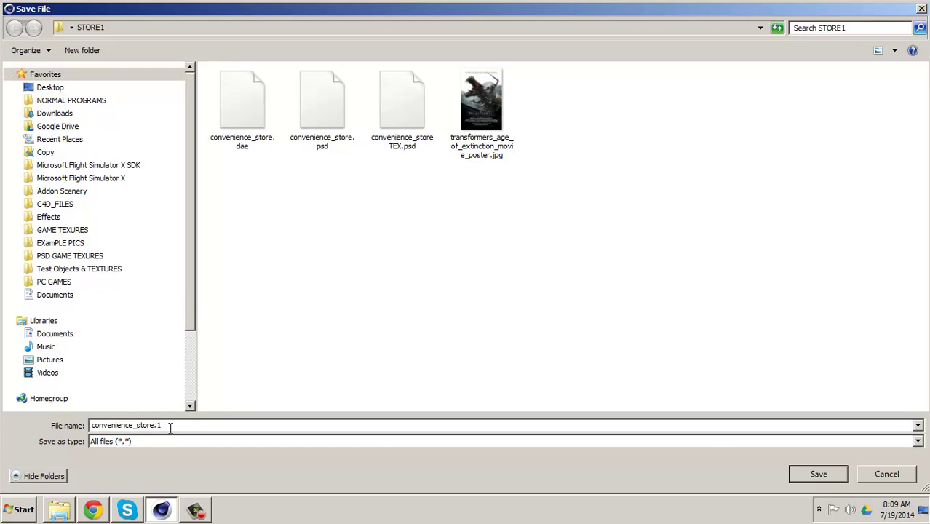
{"action": "type", "text": "_AO"}
{"action": "left_click", "coordinate": [808, 474]}
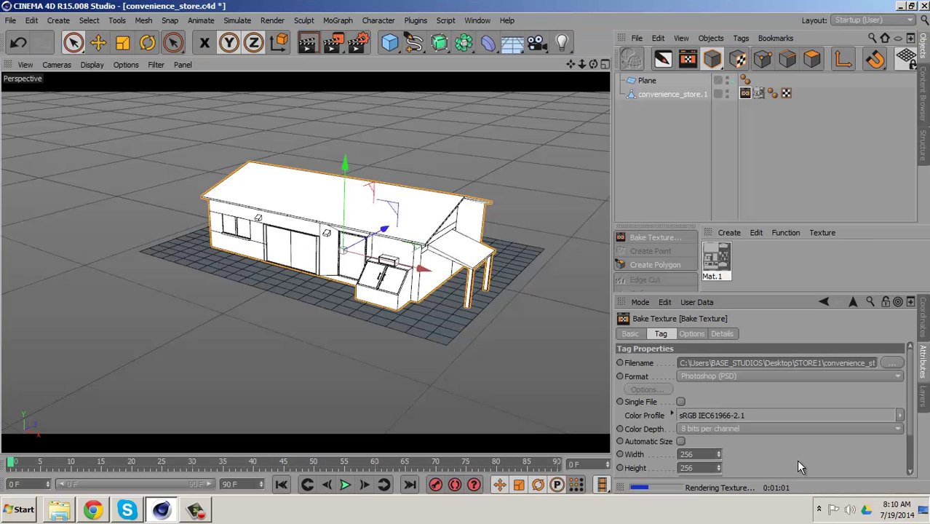
{"action": "left_click", "coordinate": [693, 391]}
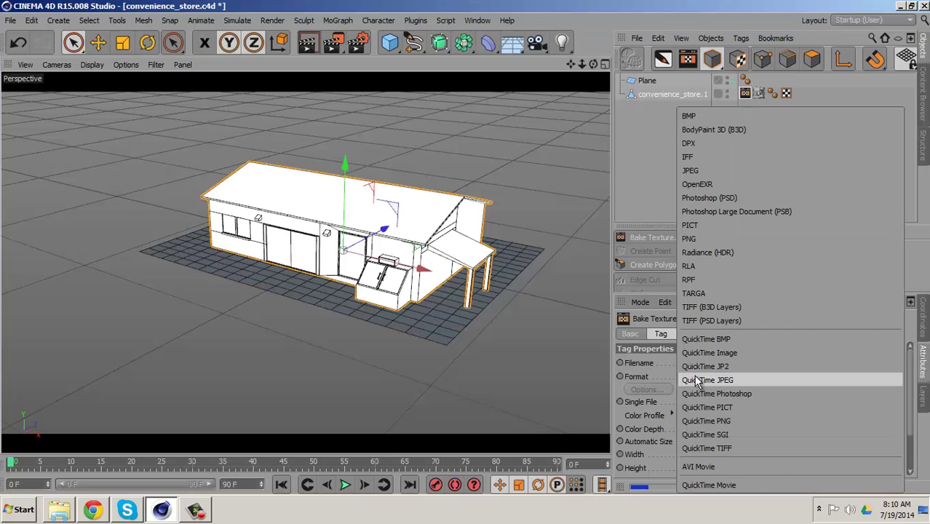
{"action": "left_click", "coordinate": [705, 248]}
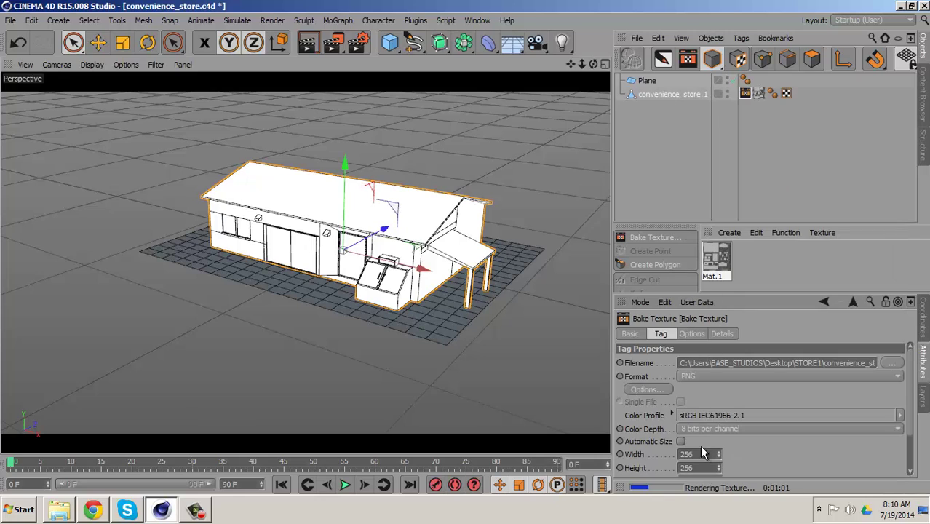
Step: Set the baked texture's width and height to 2048
{"action": "left_click", "coordinate": [681, 454]}
{"action": "type", "text": "2"}
{"action": "key", "text": "Tab"}
{"action": "type", "text": "2048"}
{"action": "key", "text": "Return"}
Step: Raise the bake's supersampling by one increment and enable Continue UVs
{"action": "scroll", "coordinate": [688, 469], "scroll_direction": "down", "scroll_amount": 3}
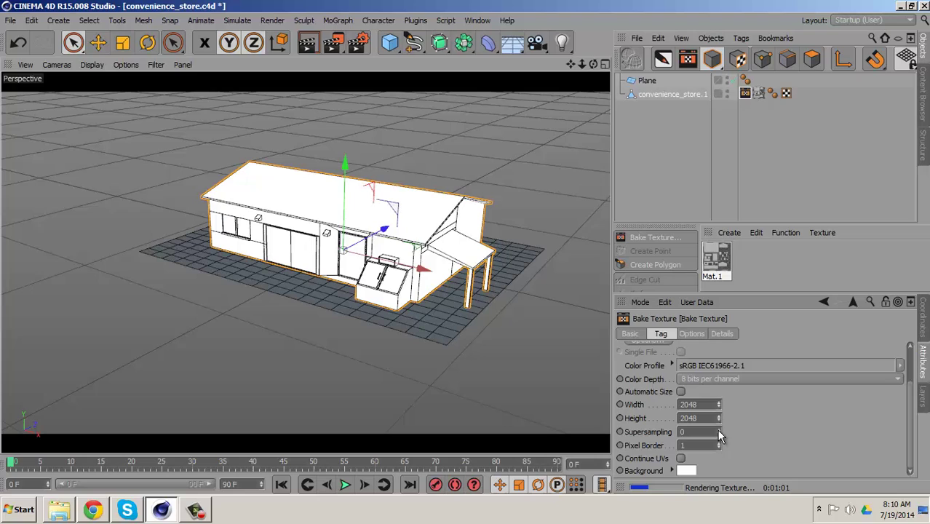
{"action": "left_click", "coordinate": [719, 429]}
{"action": "left_click", "coordinate": [680, 459]}
Step: Bake the texture with the Ambient Occlusion option enabled, and check the result in an enlarged preview window before closing it
{"action": "left_click", "coordinate": [692, 334]}
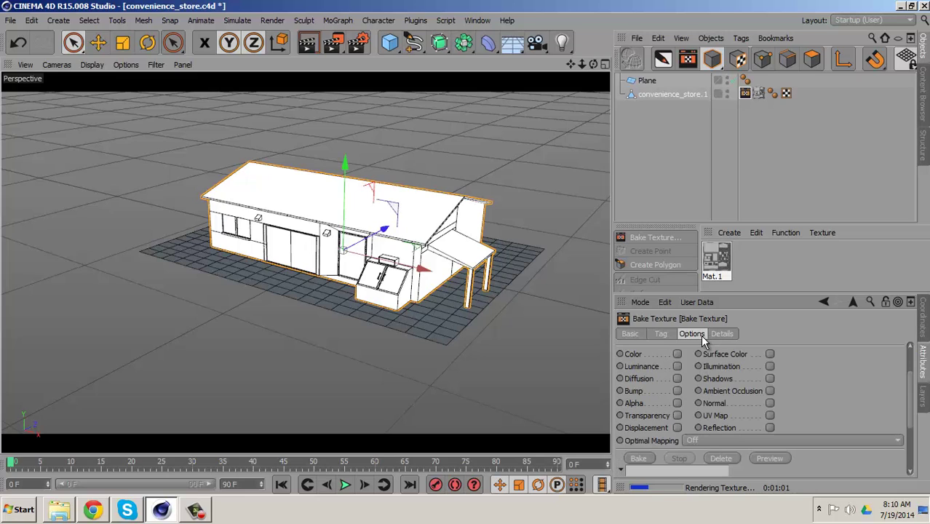
{"action": "left_click", "coordinate": [770, 391]}
{"action": "scroll", "coordinate": [791, 401], "scroll_direction": "down", "scroll_amount": 2}
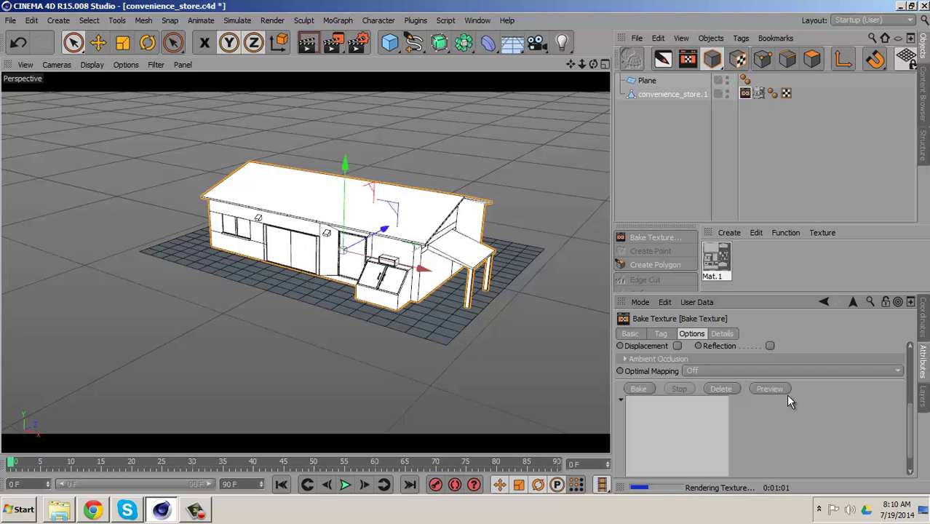
{"action": "left_click", "coordinate": [644, 389]}
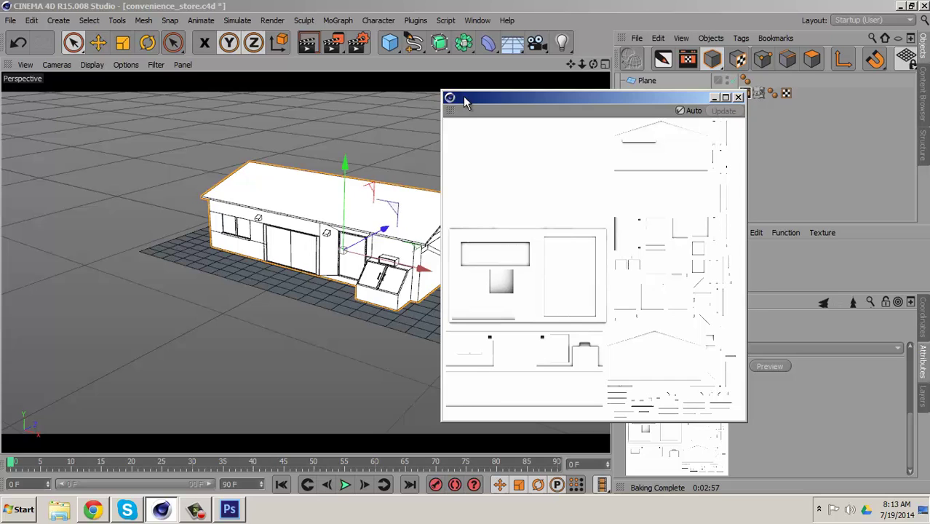
{"action": "left_click_drag", "start_coordinate": [441, 92], "coordinate": [269, 21]}
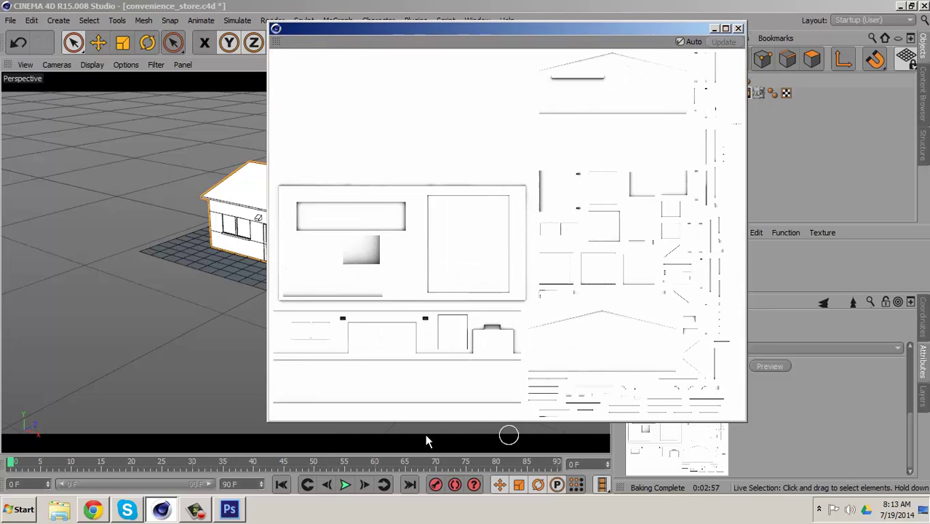
{"action": "left_click", "coordinate": [739, 29]}
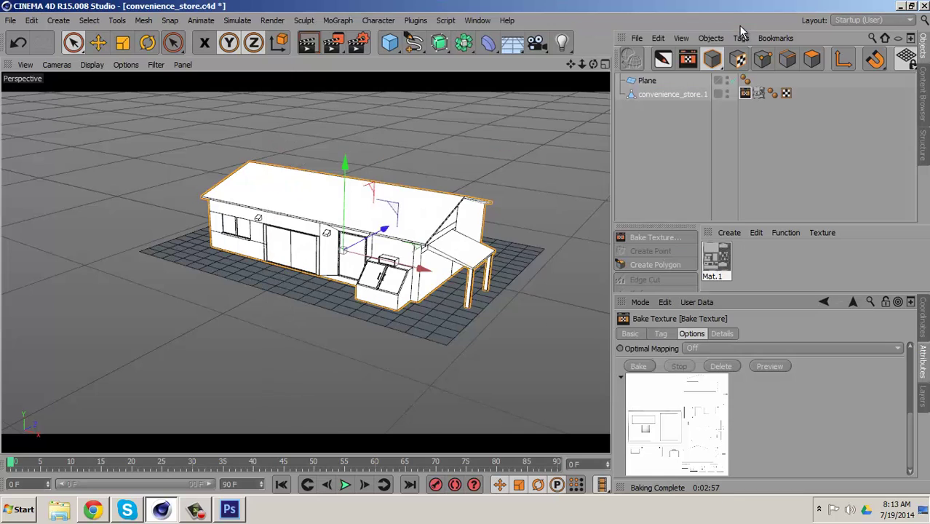
Step: Delete the ground Plane from the scene, leaving only the convenience_store.1 object
{"action": "scroll", "coordinate": [295, 218], "scroll_direction": "up", "scroll_amount": 5}
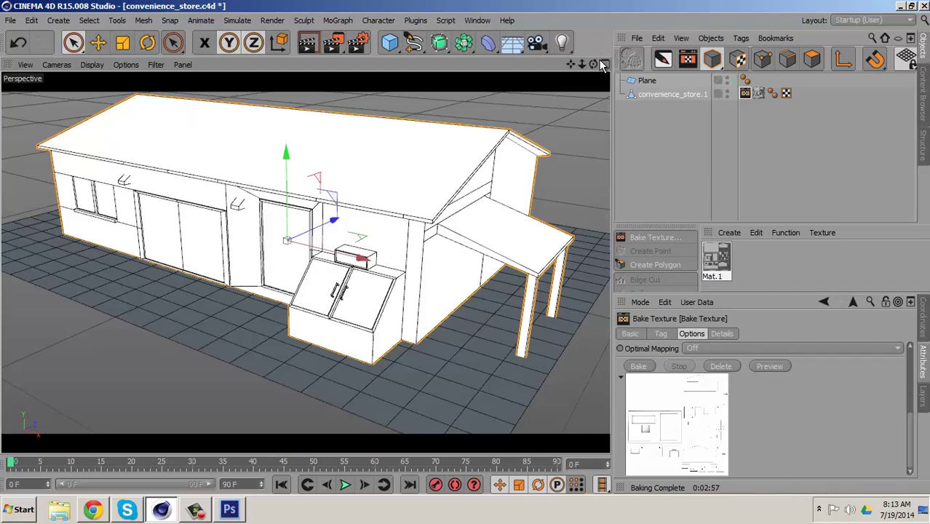
{"action": "mouse_move", "coordinate": [593, 64]}
{"action": "left_mouse_down"}
{"action": "mouse_move", "coordinate": [467, 251]}
{"action": "mouse_move", "coordinate": [457, 254]}
{"action": "mouse_move", "coordinate": [593, 65]}
{"action": "left_mouse_up"}
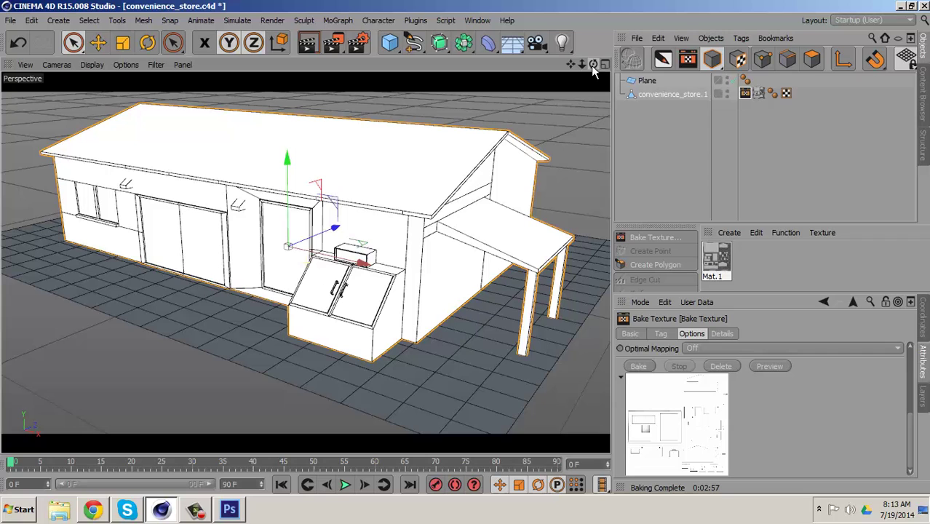
{"action": "left_click", "coordinate": [648, 81]}
{"action": "key", "text": "Delete"}
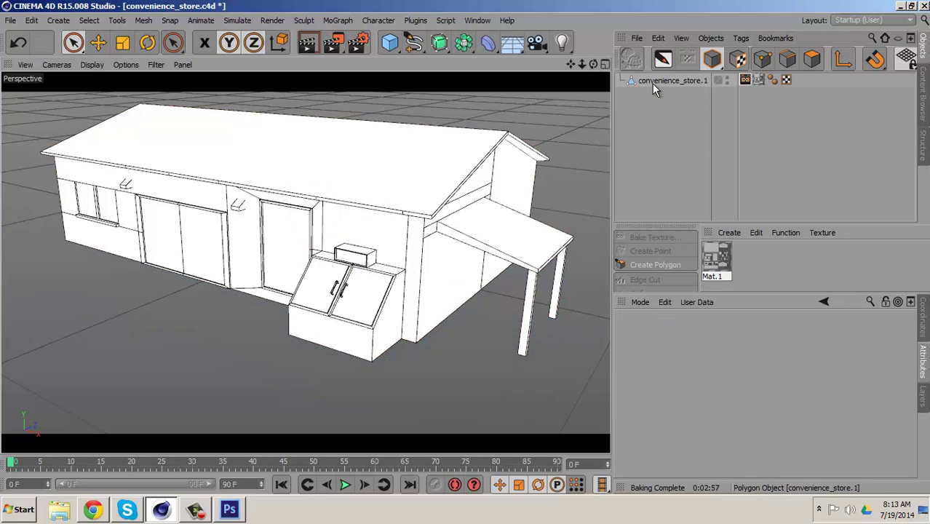
{"action": "scroll", "coordinate": [494, 322], "scroll_direction": "down", "scroll_amount": 5}
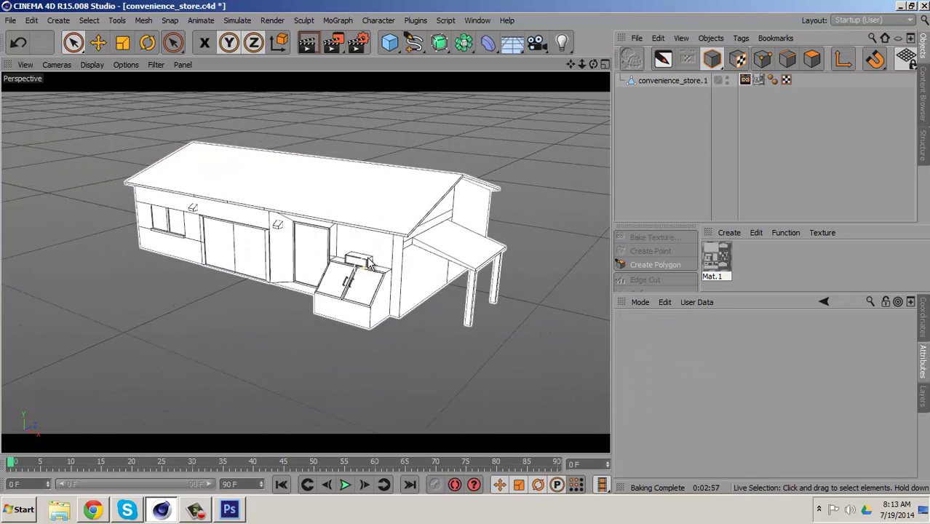
Step: Load convenience_store.1_AOAmbient_Occlusion.png as the Color texture of material Mat.1 and minimize the Material Editor
{"action": "double_click", "coordinate": [716, 259]}
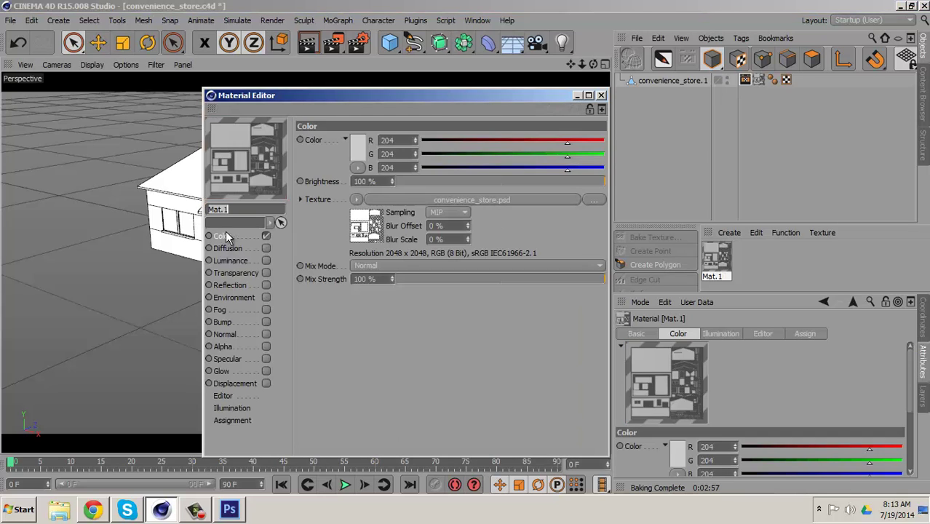
{"action": "left_click", "coordinate": [594, 202]}
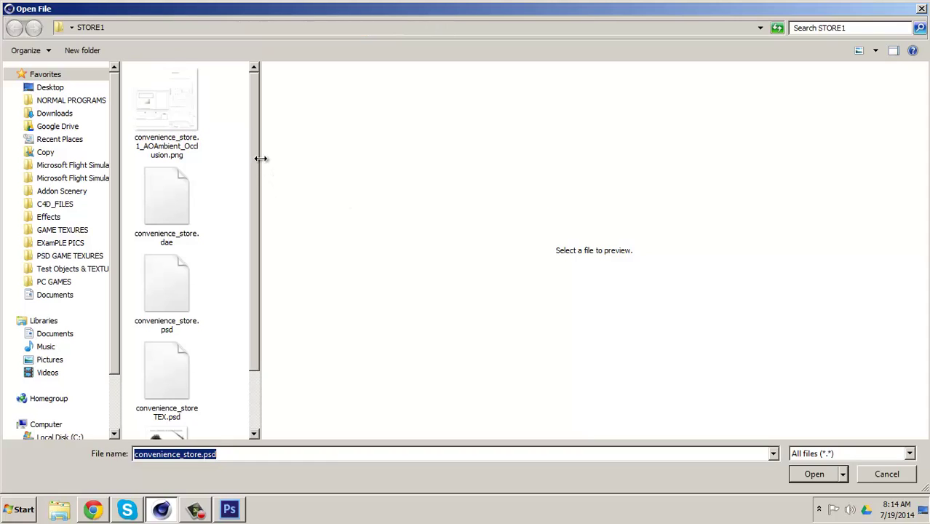
{"action": "left_click_drag", "start_coordinate": [258, 156], "coordinate": [170, 108]}
{"action": "left_click", "coordinate": [170, 107]}
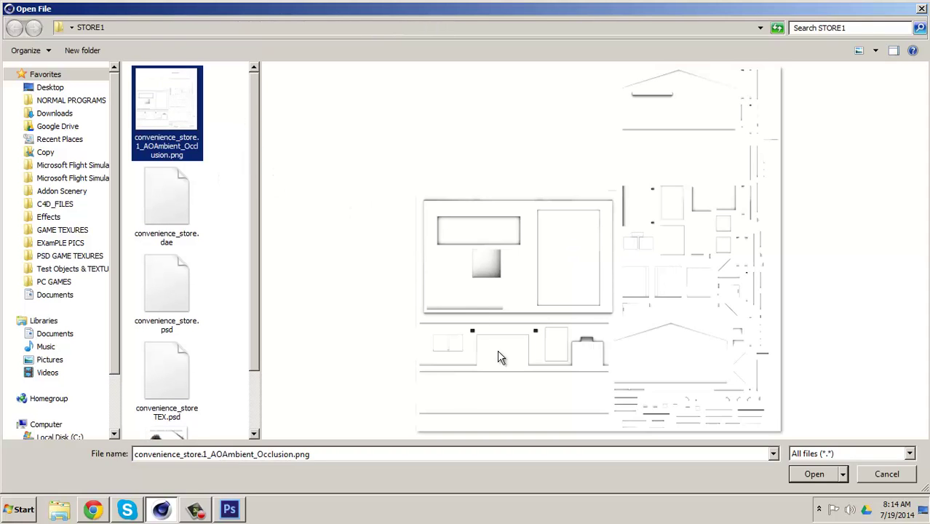
{"action": "left_click", "coordinate": [816, 474]}
{"action": "left_click", "coordinate": [536, 293]}
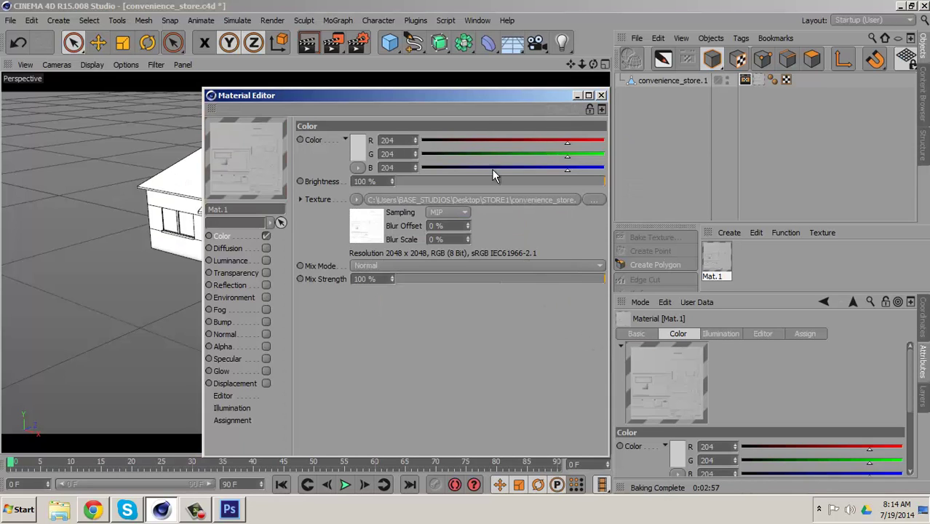
{"action": "left_click_drag", "start_coordinate": [488, 104], "coordinate": [720, 87]}
{"action": "left_click", "coordinate": [813, 84]}
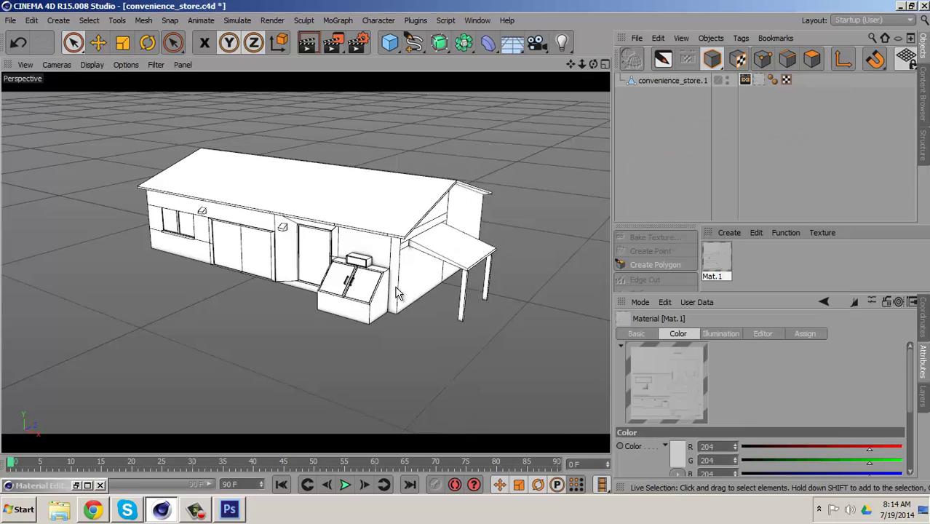
Step: Widen the viewport and examine the ambient occlusion shading around the store's ice box, door frames and walls
{"action": "scroll", "coordinate": [265, 328], "scroll_direction": "up", "scroll_amount": 8}
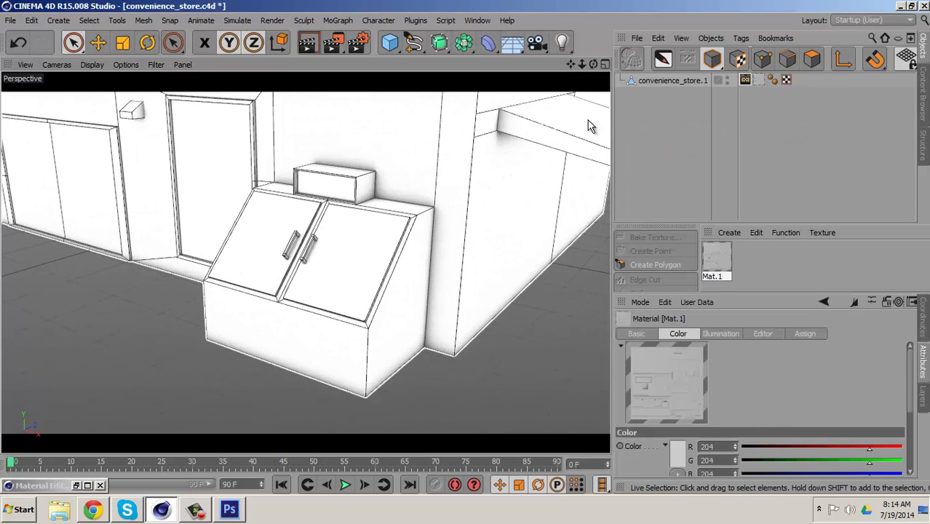
{"action": "left_click_drag", "start_coordinate": [594, 63], "coordinate": [502, 233]}
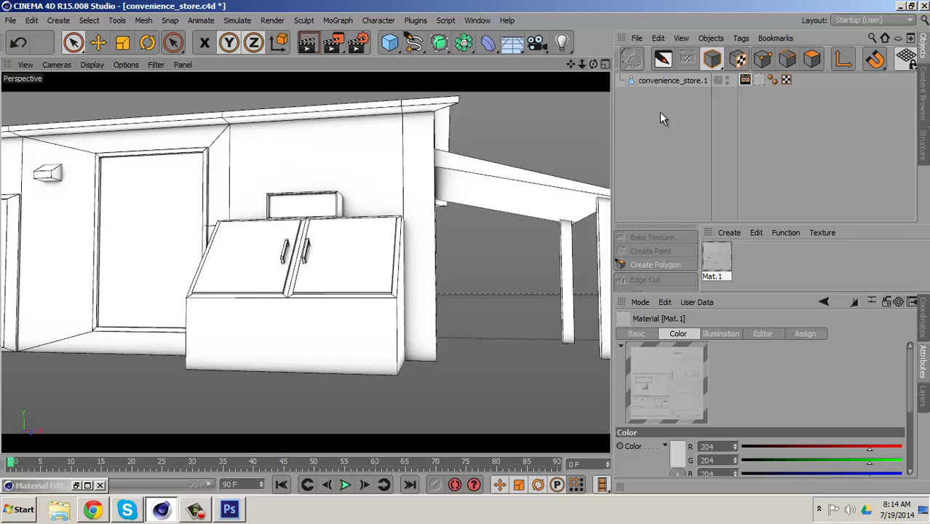
{"action": "left_click_drag", "start_coordinate": [612, 103], "coordinate": [666, 103]}
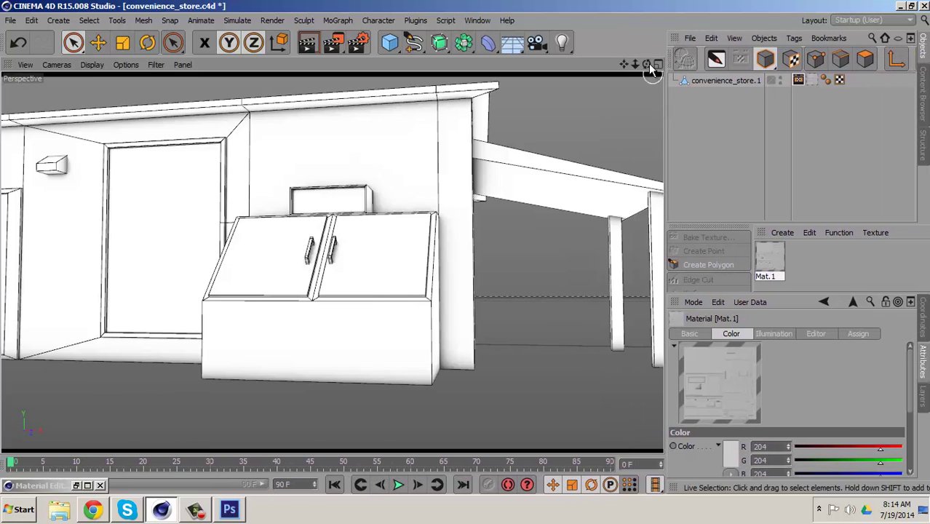
{"action": "left_click_drag", "start_coordinate": [646, 64], "coordinate": [517, 166]}
{"action": "scroll", "coordinate": [369, 259], "scroll_direction": "down", "scroll_amount": 7}
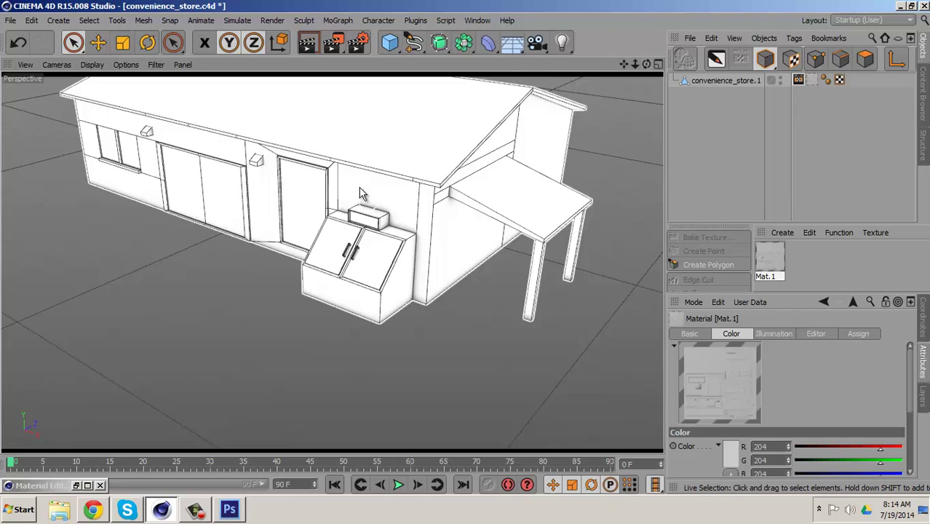
{"action": "scroll", "coordinate": [359, 191], "scroll_direction": "up", "scroll_amount": 3}
{"action": "scroll", "coordinate": [280, 211], "scroll_direction": "up", "scroll_amount": 8}
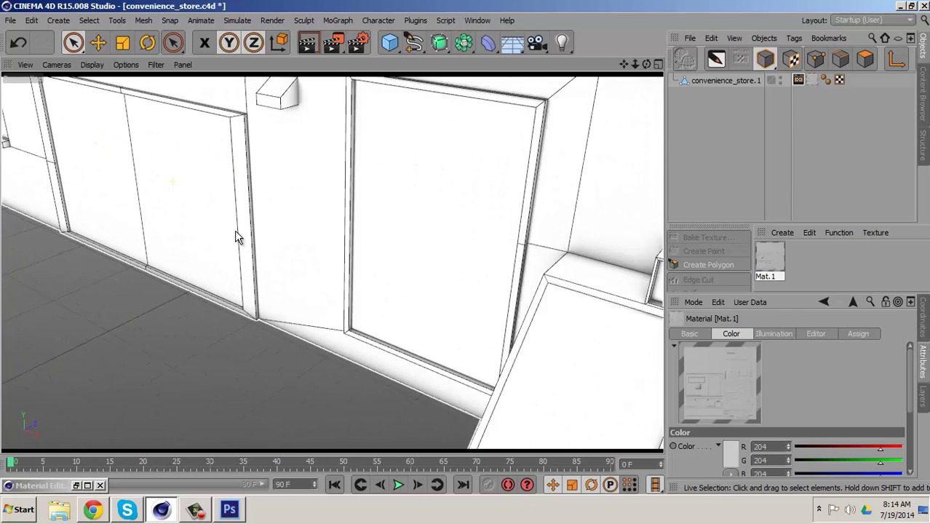
{"action": "scroll", "coordinate": [374, 298], "scroll_direction": "up", "scroll_amount": 8}
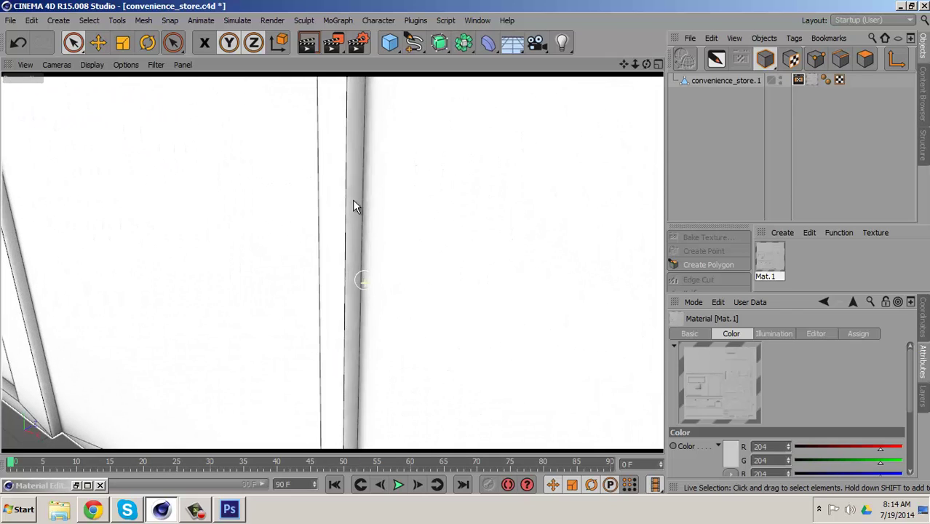
{"action": "scroll", "coordinate": [355, 335], "scroll_direction": "down", "scroll_amount": 8}
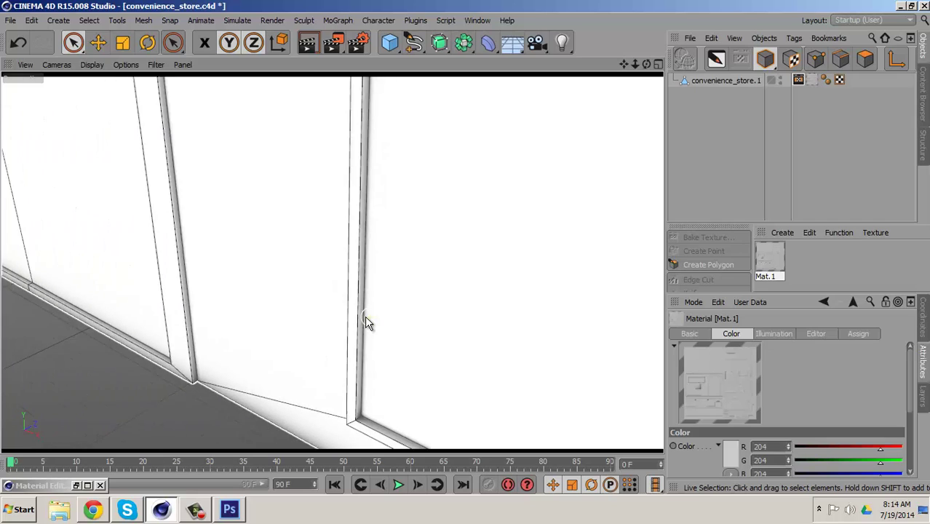
{"action": "scroll", "coordinate": [358, 327], "scroll_direction": "down", "scroll_amount": 10}
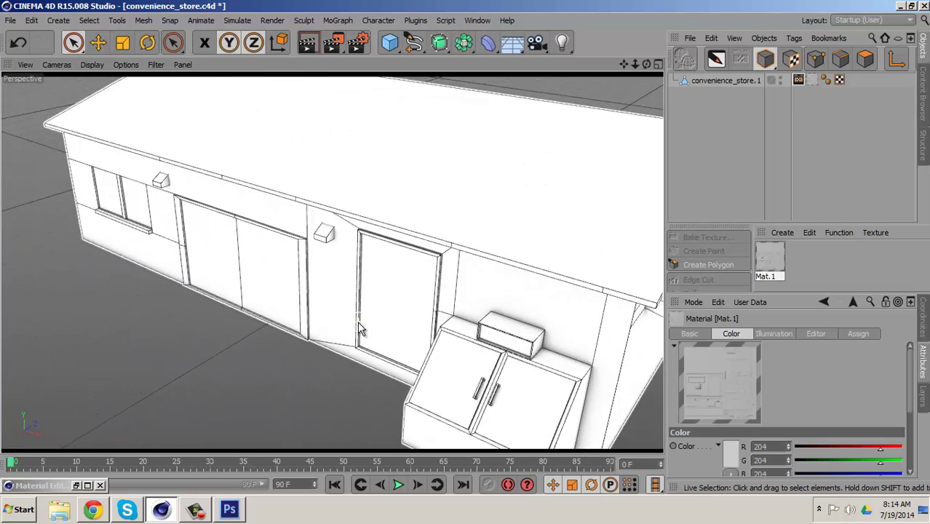
{"action": "scroll", "coordinate": [357, 324], "scroll_direction": "down", "scroll_amount": 2}
{"action": "left_click_drag", "start_coordinate": [624, 64], "coordinate": [467, 254]}
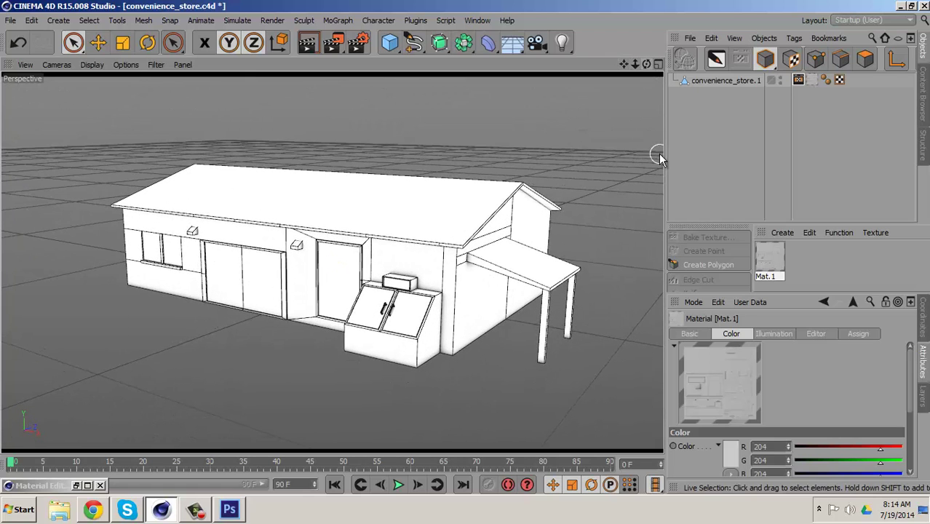
Step: Switch to Photoshop and examine the ICE signs, vent and movie poster in convenience_storeTEX.psd
{"action": "left_click", "coordinate": [902, 7]}
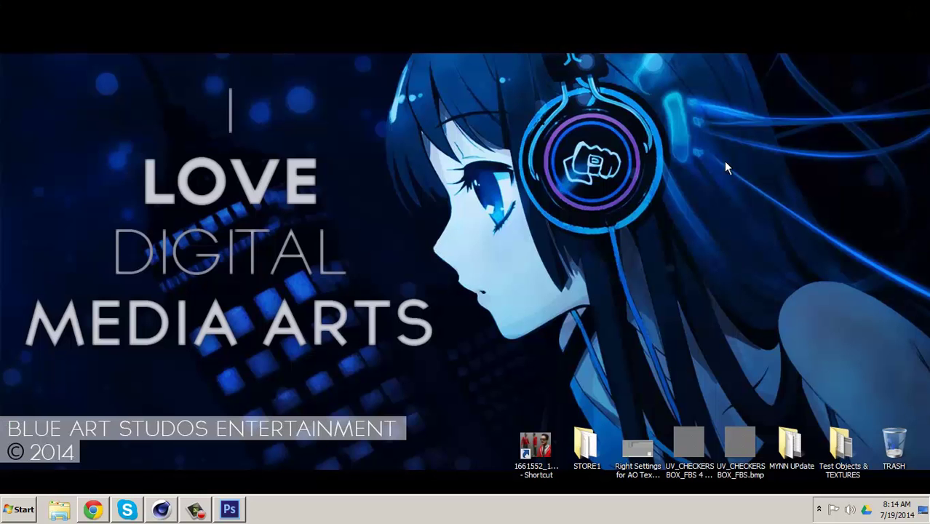
{"action": "left_click", "coordinate": [230, 510]}
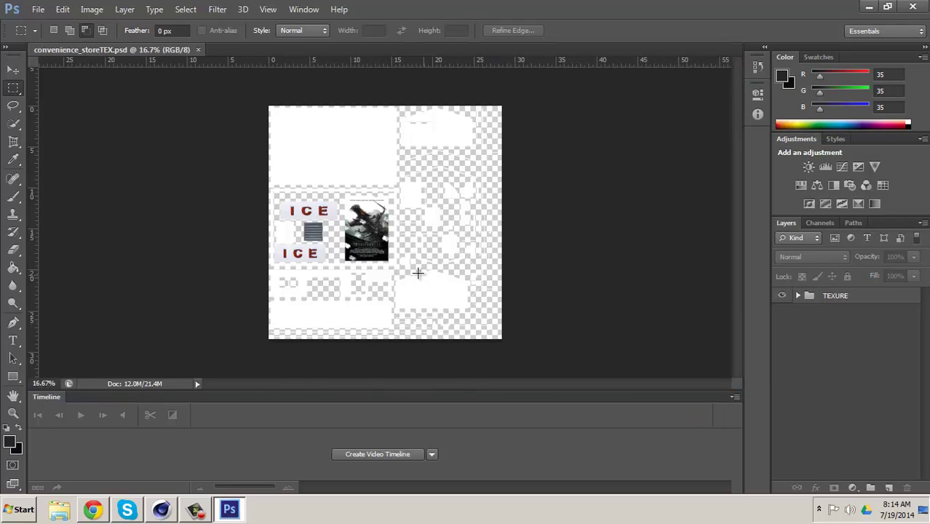
{"action": "key", "text": "z"}
{"action": "scroll", "coordinate": [377, 229], "scroll_direction": "up", "scroll_amount": 5, "text": "alt"}
{"action": "scroll", "coordinate": [349, 261], "scroll_direction": "up", "scroll_amount": 11, "text": "alt"}
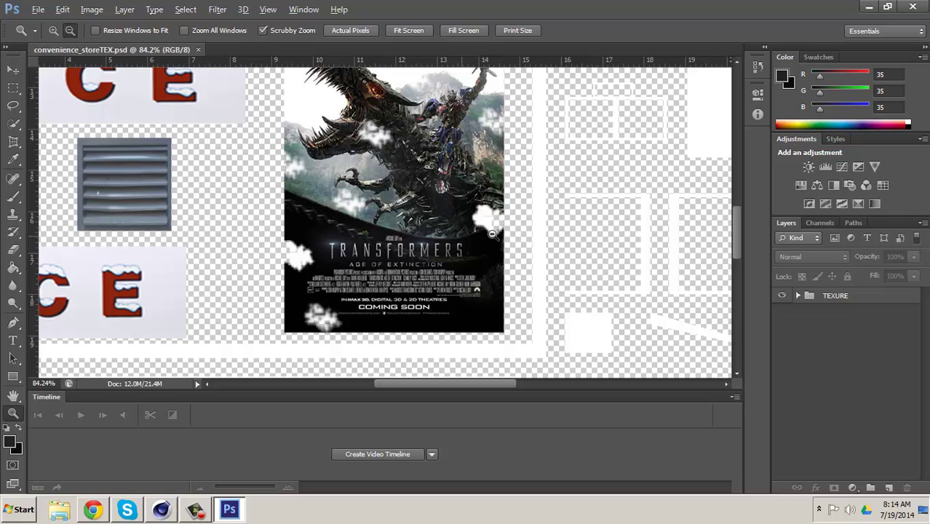
{"action": "left_click_drag", "start_coordinate": [492, 273], "coordinate": [314, 225]}
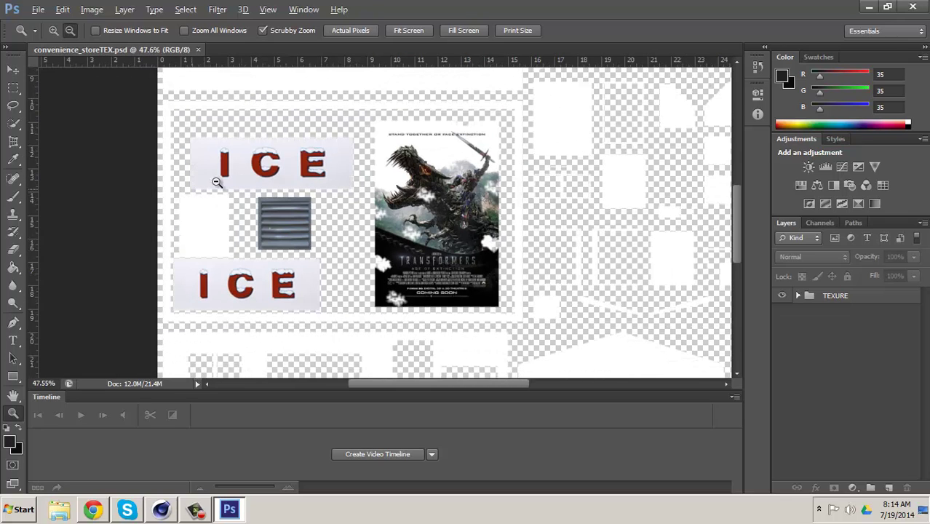
{"action": "scroll", "coordinate": [468, 278], "scroll_direction": "up", "scroll_amount": 6, "text": "alt"}
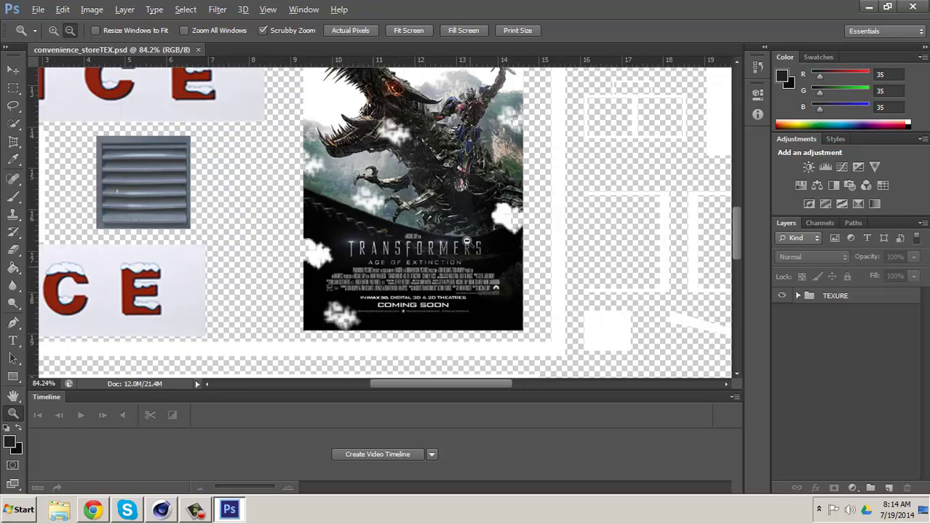
{"action": "scroll", "coordinate": [467, 232], "scroll_direction": "down", "scroll_amount": 5, "text": "alt"}
{"action": "left_click_drag", "start_coordinate": [467, 232], "coordinate": [467, 232], "text": "alt"}
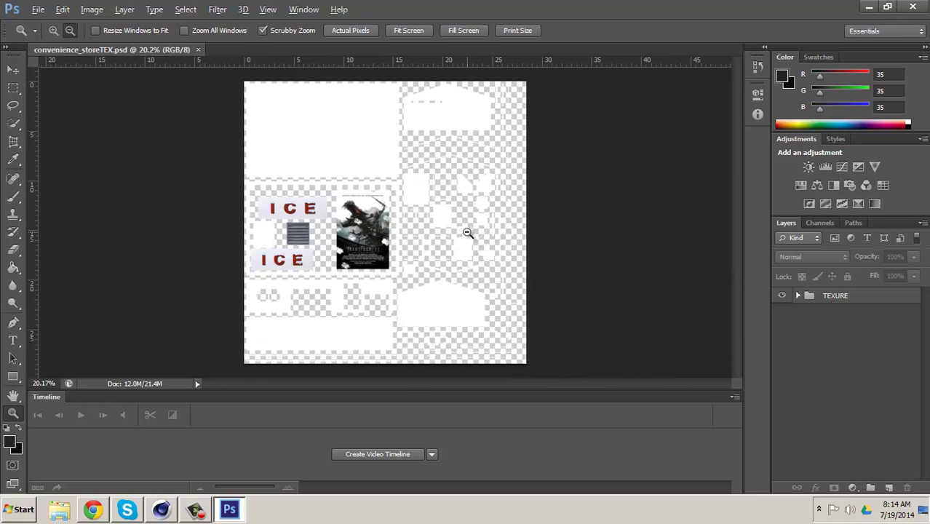
{"action": "scroll", "coordinate": [467, 232], "scroll_direction": "up", "scroll_amount": 3, "text": "alt"}
{"action": "scroll", "coordinate": [468, 232], "scroll_direction": "down", "scroll_amount": 3, "text": "alt"}
{"action": "key", "text": "m"}
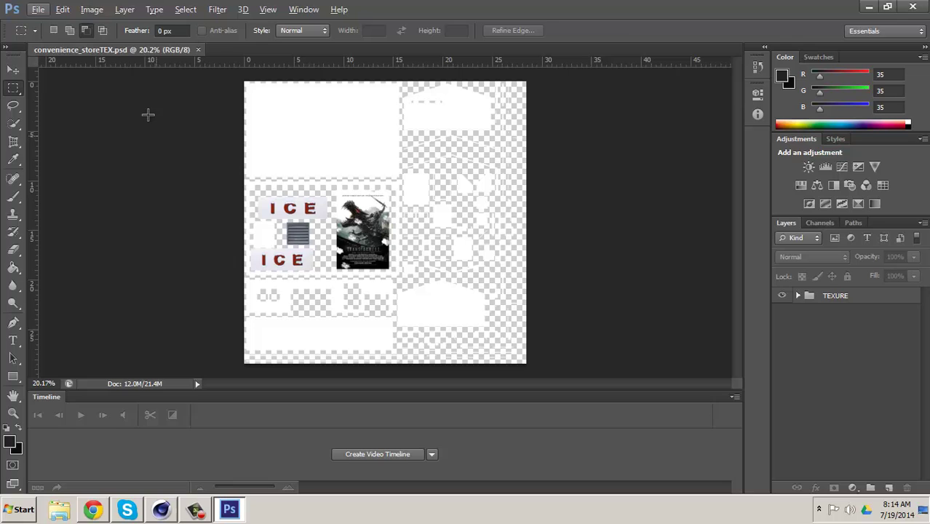
Step: Open convenience_store.1_AOAmbient_Occlusion.png from the STORE1 folder
{"action": "left_click", "coordinate": [38, 10]}
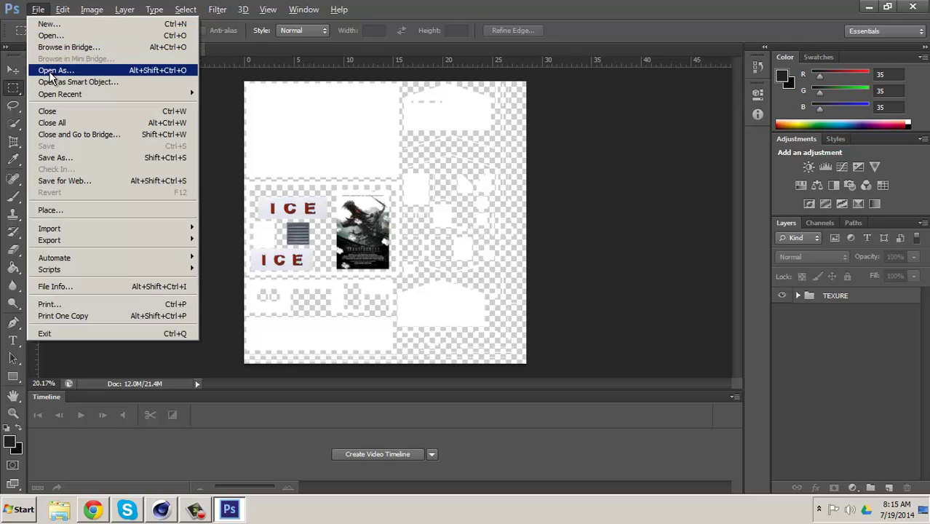
{"action": "left_click", "coordinate": [51, 35]}
{"action": "left_click", "coordinate": [366, 88]}
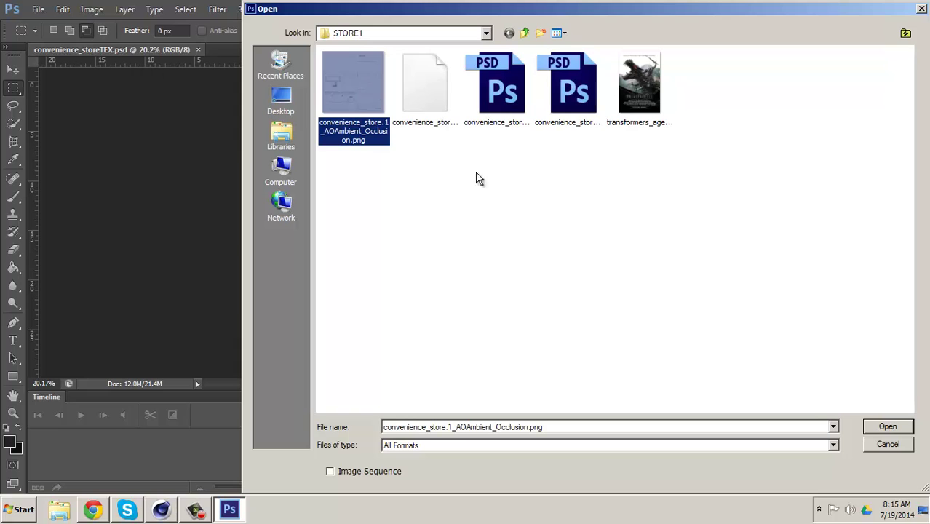
{"action": "left_click", "coordinate": [888, 427]}
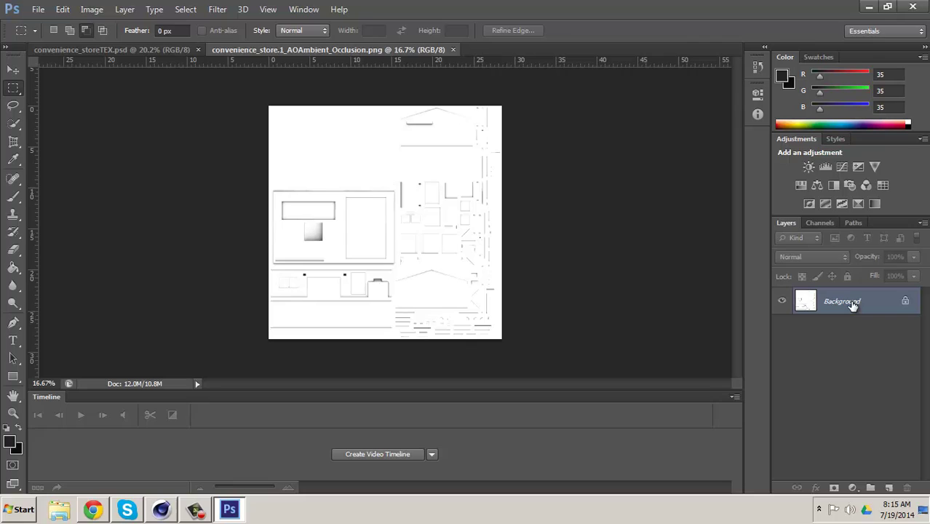
Step: Convert the ambient occlusion image's locked Background into a regular layer named AO
{"action": "double_click", "coordinate": [844, 301]}
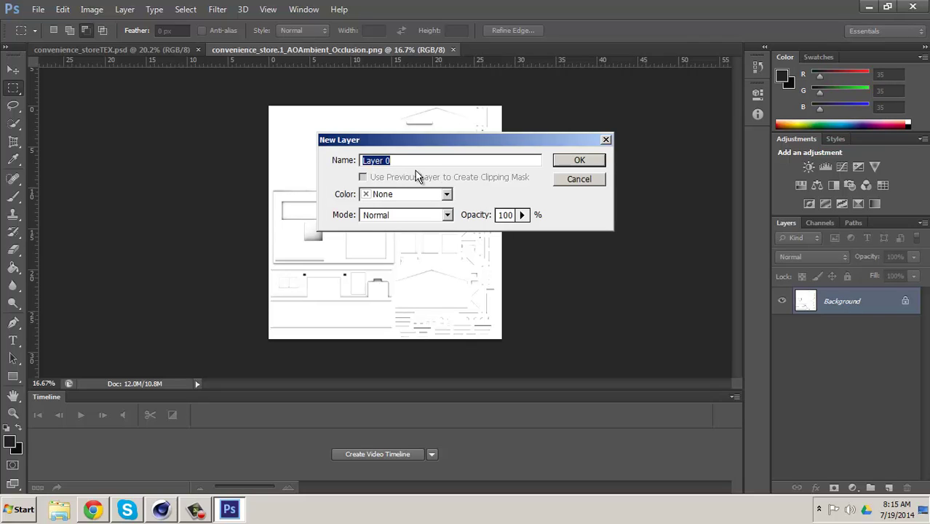
{"action": "type", "text": "AO"}
{"action": "left_click", "coordinate": [579, 161]}
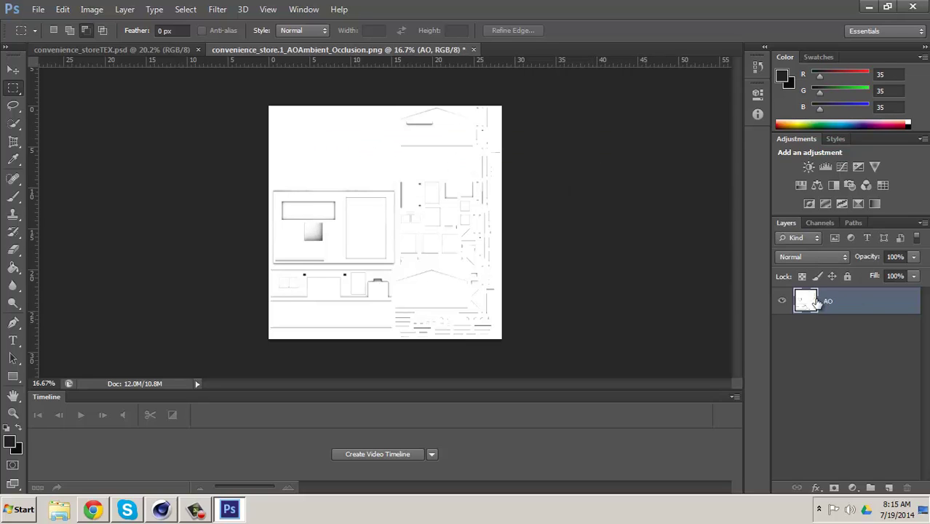
Step: Duplicate the AO layer into the convenience_storeTEX.psd document
{"action": "right_click", "coordinate": [859, 307]}
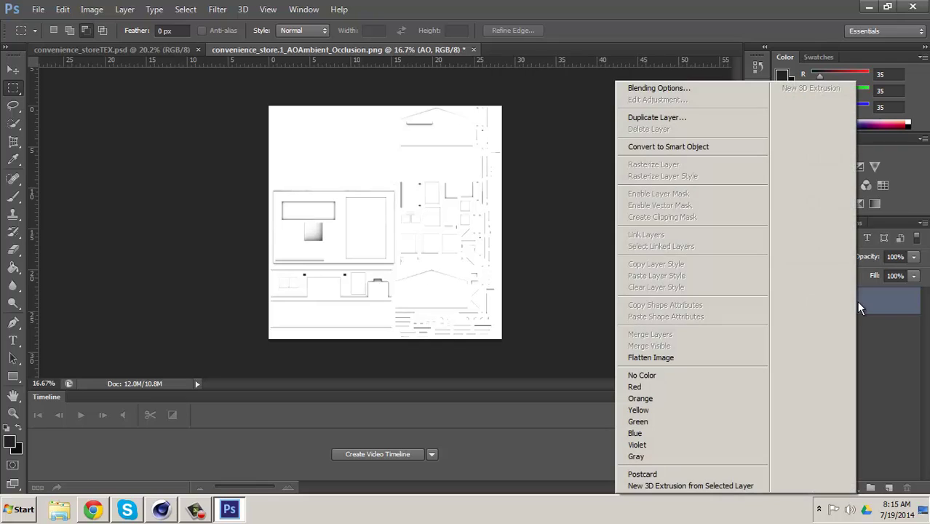
{"action": "left_click", "coordinate": [732, 118]}
{"action": "left_click", "coordinate": [592, 160]}
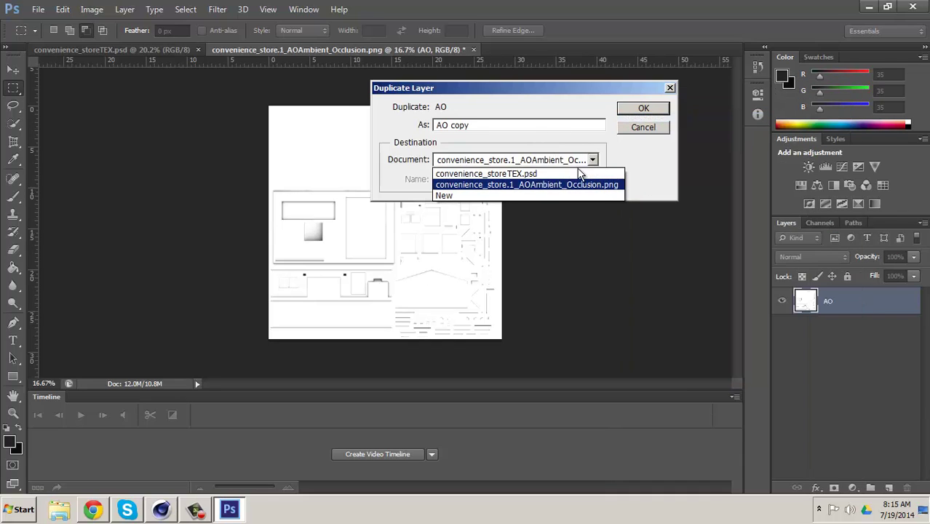
{"action": "left_click", "coordinate": [575, 172]}
{"action": "left_click", "coordinate": [643, 109]}
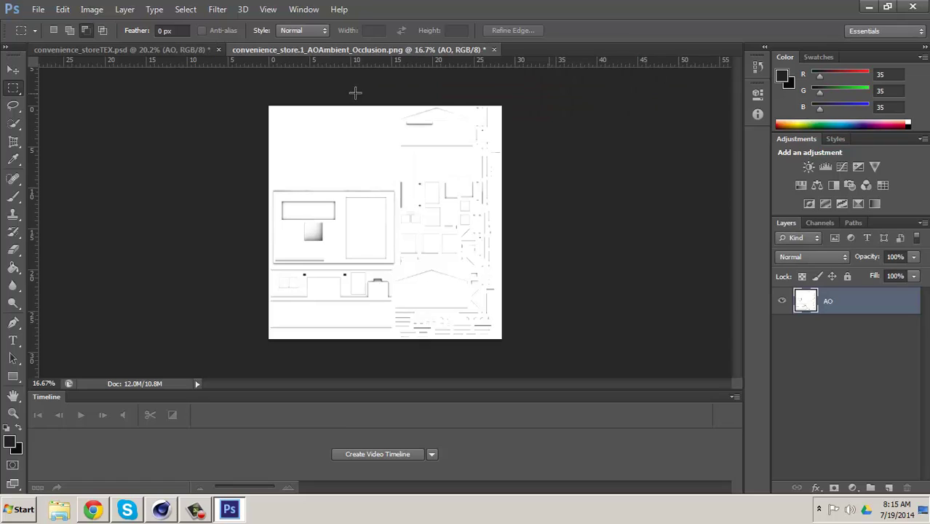
Step: In convenience_storeTEX.psd, set the AO layer's blend mode to Multiply
{"action": "left_click", "coordinate": [187, 52]}
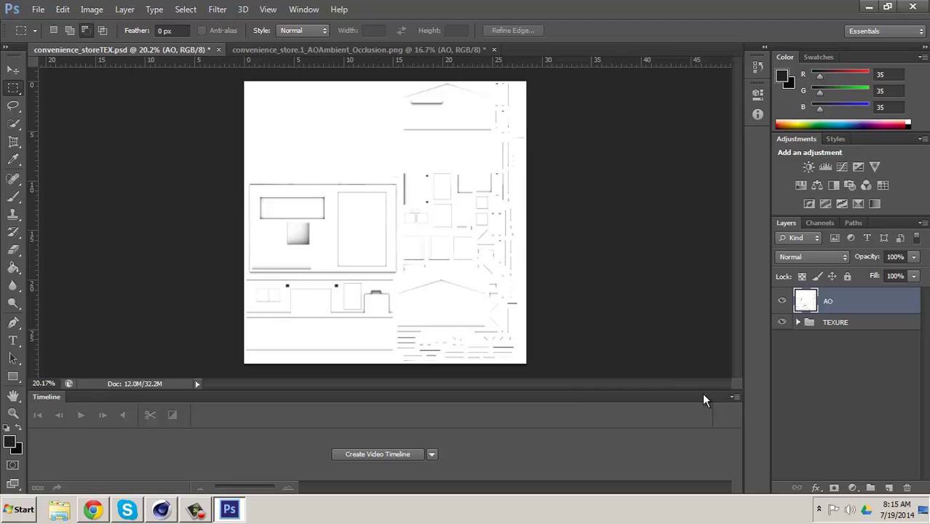
{"action": "left_click", "coordinate": [811, 257]}
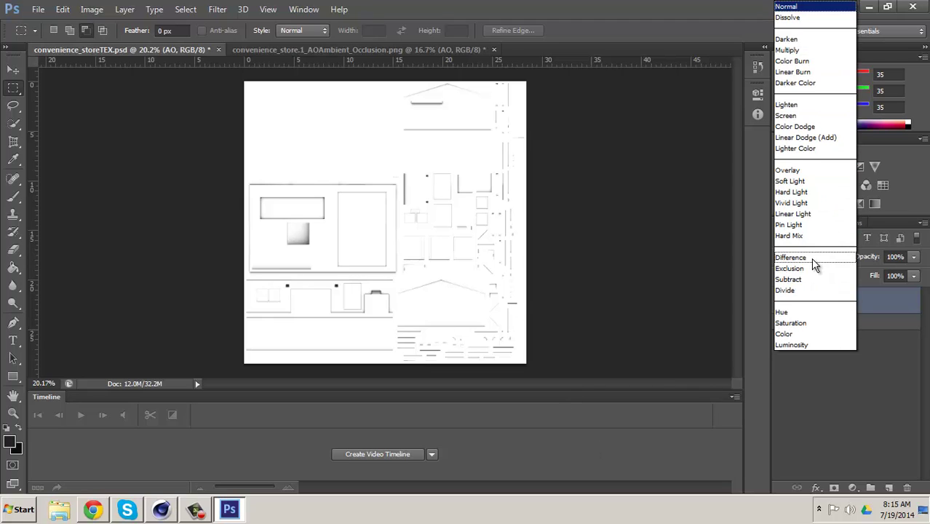
{"action": "left_click", "coordinate": [824, 50]}
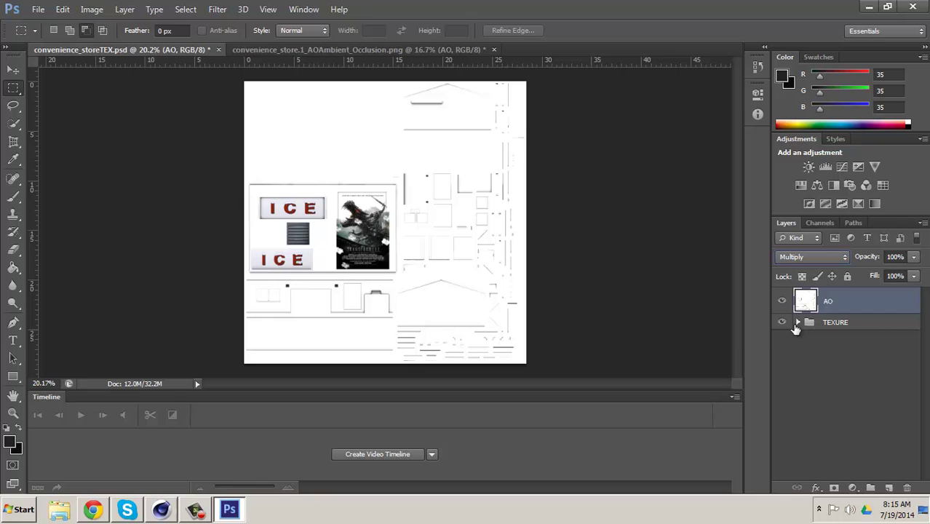
Step: Examine the multiplied ambient occlusion shading around the ICE sign, the vent and the movie poster
{"action": "left_click", "coordinate": [13, 70]}
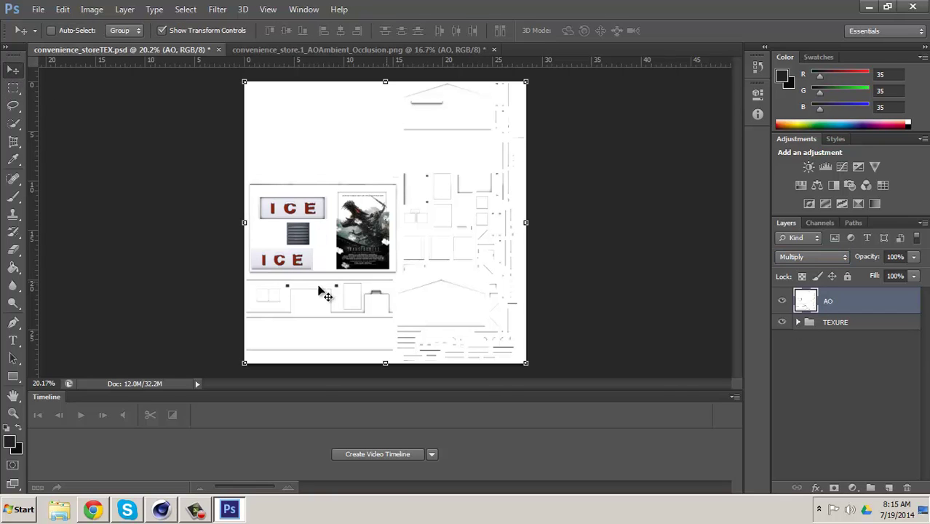
{"action": "key", "text": "z"}
{"action": "left_click_drag", "start_coordinate": [287, 210], "coordinate": [287, 214]}
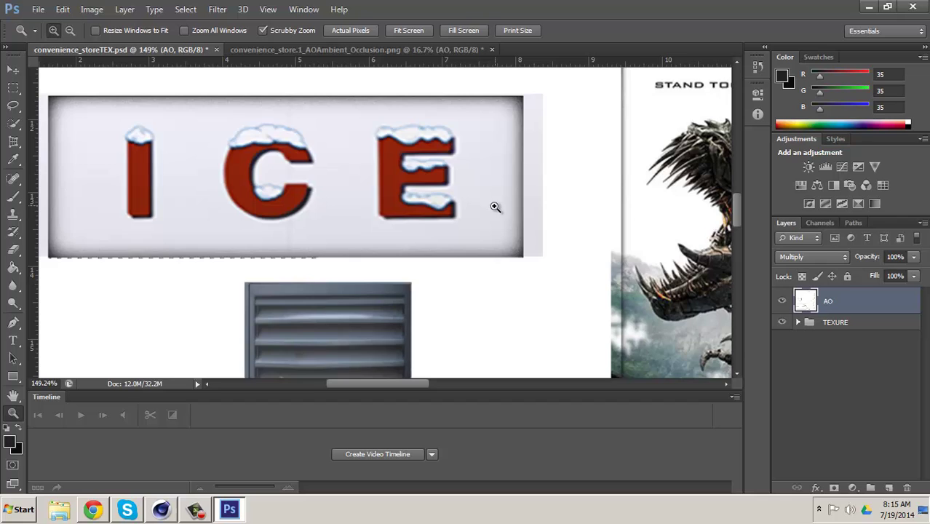
{"action": "left_click_drag", "start_coordinate": [513, 217], "coordinate": [511, 216], "text": "alt"}
{"action": "scroll", "coordinate": [513, 216], "scroll_direction": "down", "scroll_amount": 12, "text": "alt"}
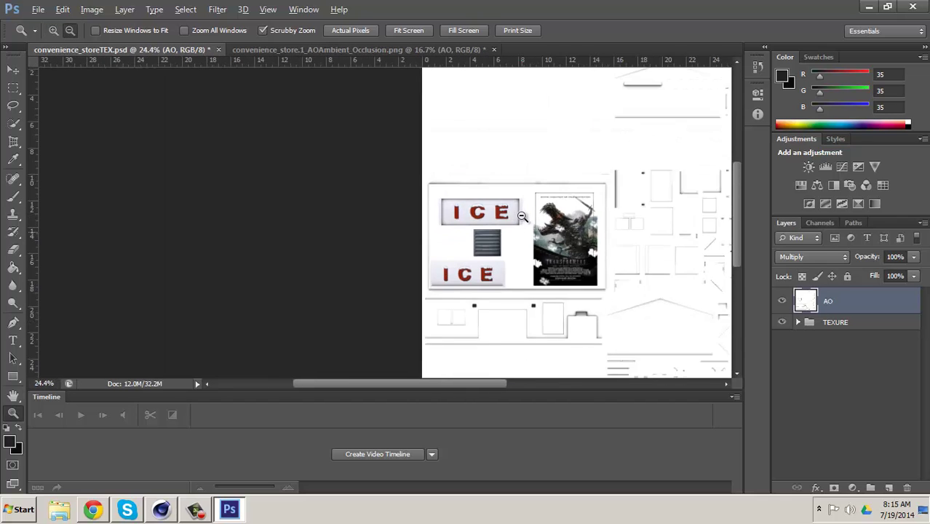
{"action": "scroll", "coordinate": [520, 275], "scroll_direction": "up", "scroll_amount": 5, "text": "alt"}
{"action": "scroll", "coordinate": [294, 264], "scroll_direction": "up", "scroll_amount": 12, "text": "alt"}
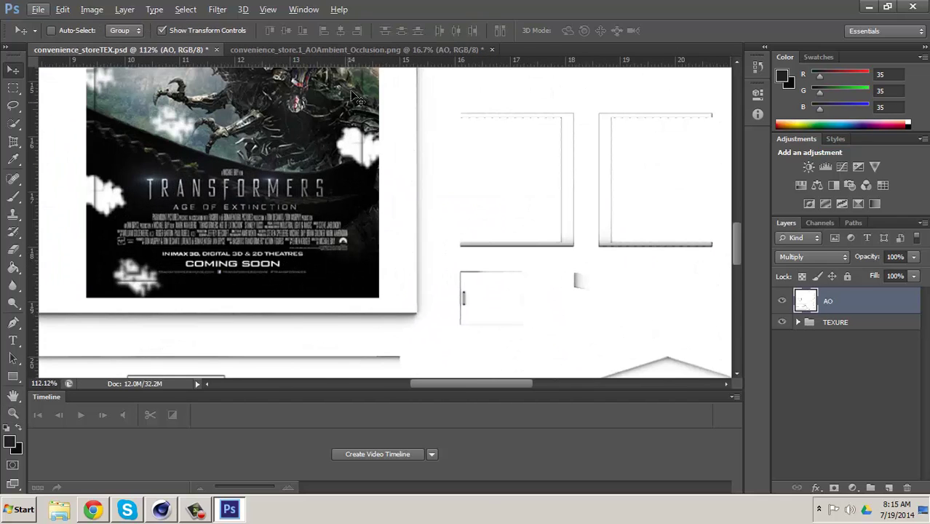
{"action": "scroll", "coordinate": [284, 188], "scroll_direction": "down", "scroll_amount": 19, "text": "alt"}
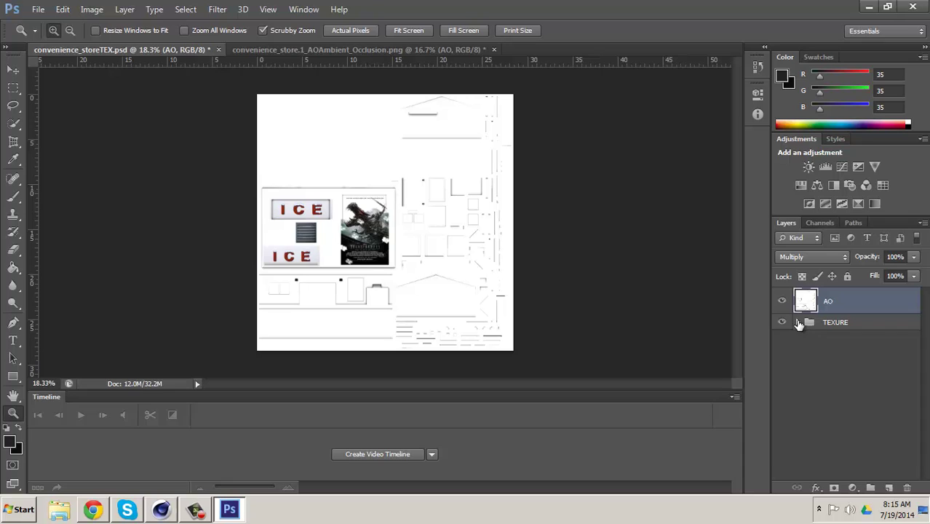
Step: Add a blue Color Overlay of #3f6580 to the bottom layer of the TEXURE group, leaving the group collapsed and no layer selected
{"action": "left_click", "coordinate": [798, 322]}
{"action": "double_click", "coordinate": [891, 452]}
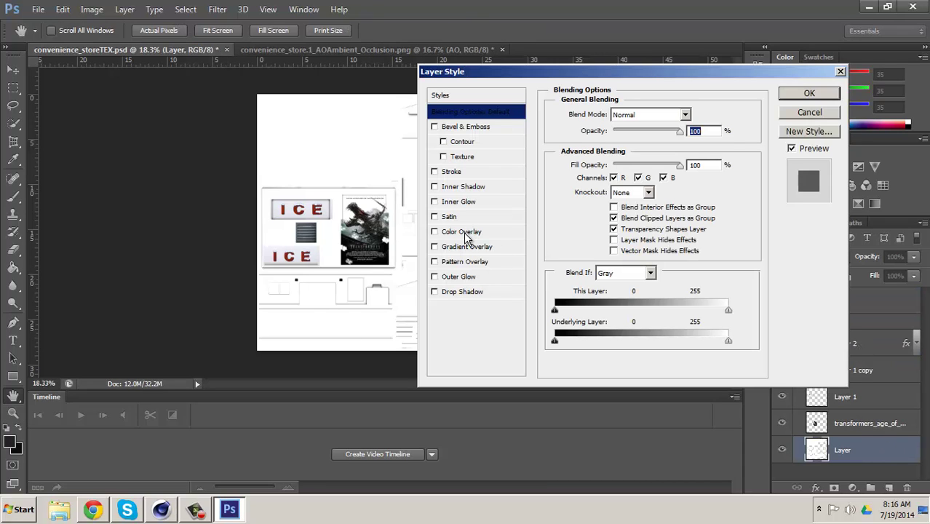
{"action": "left_click", "coordinate": [463, 231]}
{"action": "left_click", "coordinate": [701, 115]}
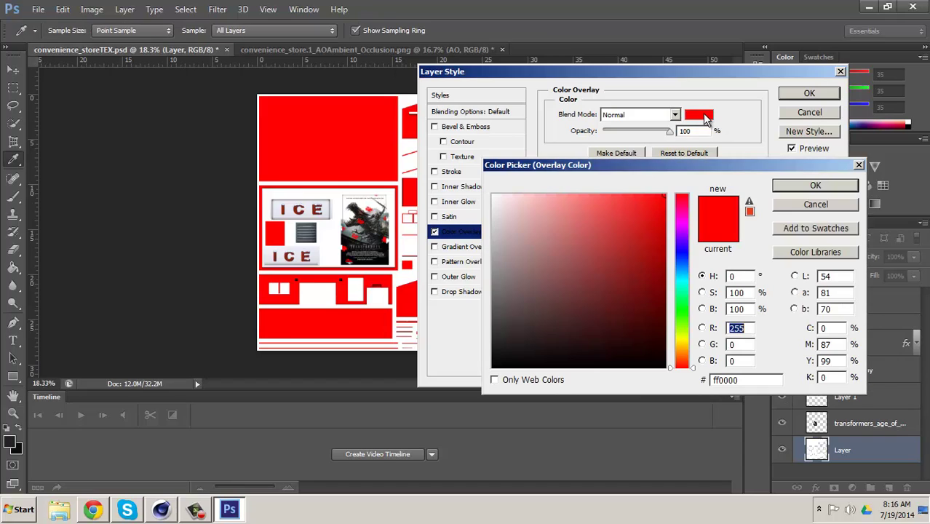
{"action": "left_click_drag", "start_coordinate": [513, 250], "coordinate": [504, 261]}
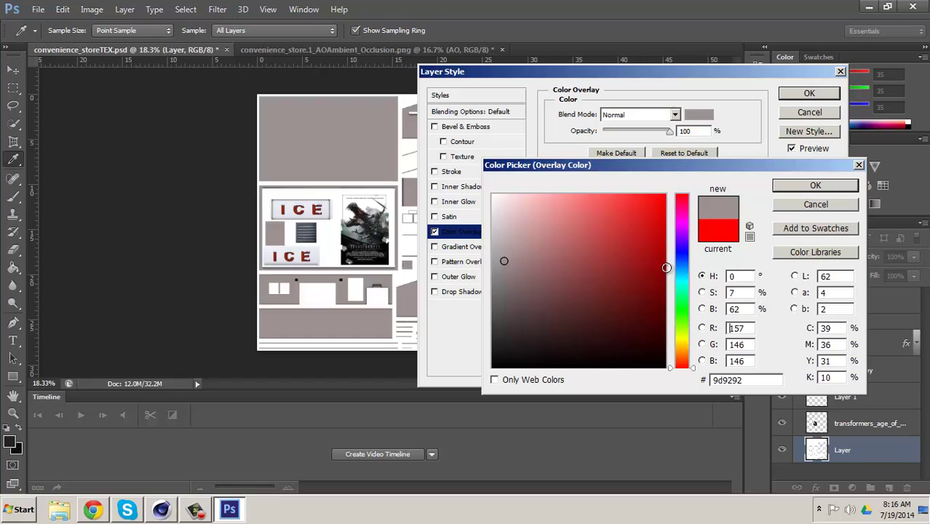
{"action": "left_click", "coordinate": [681, 267]}
{"action": "left_click", "coordinate": [573, 260]}
{"action": "left_click_drag", "start_coordinate": [576, 269], "coordinate": [579, 281]}
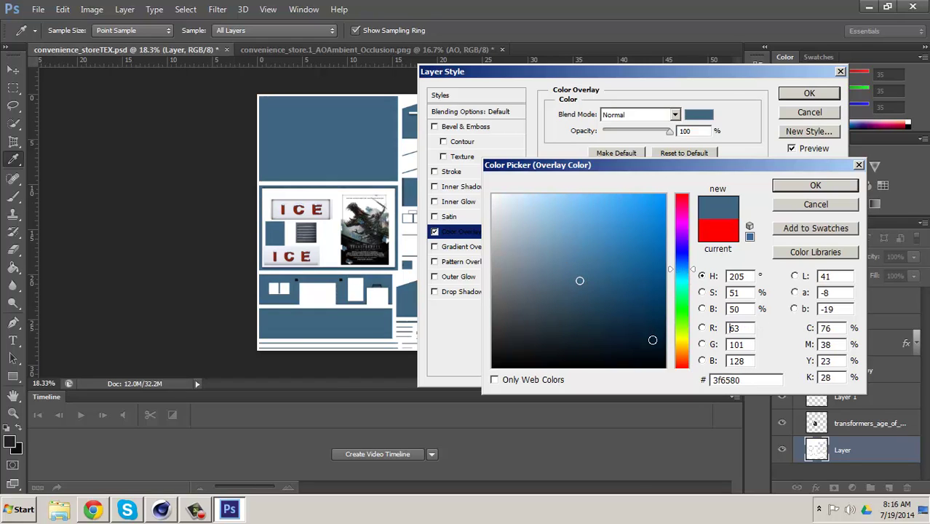
{"action": "left_click", "coordinate": [815, 185]}
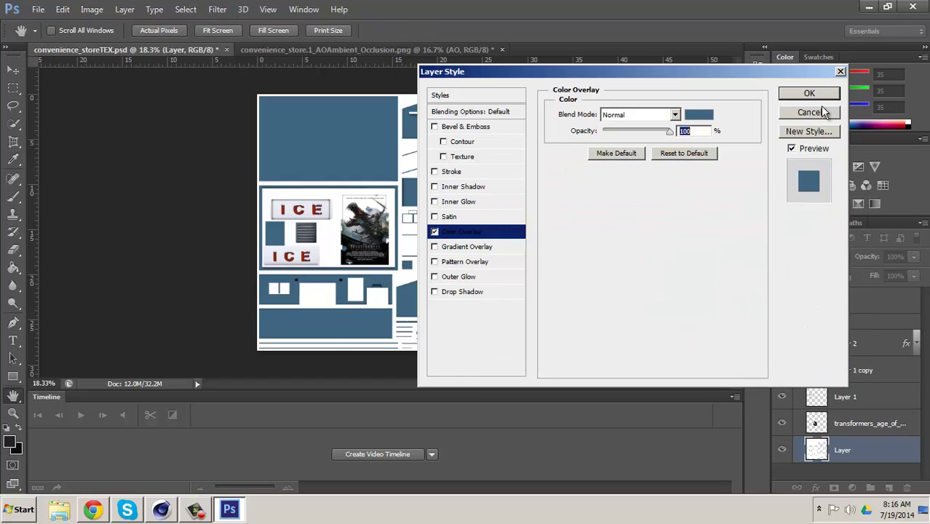
{"action": "left_click", "coordinate": [801, 93]}
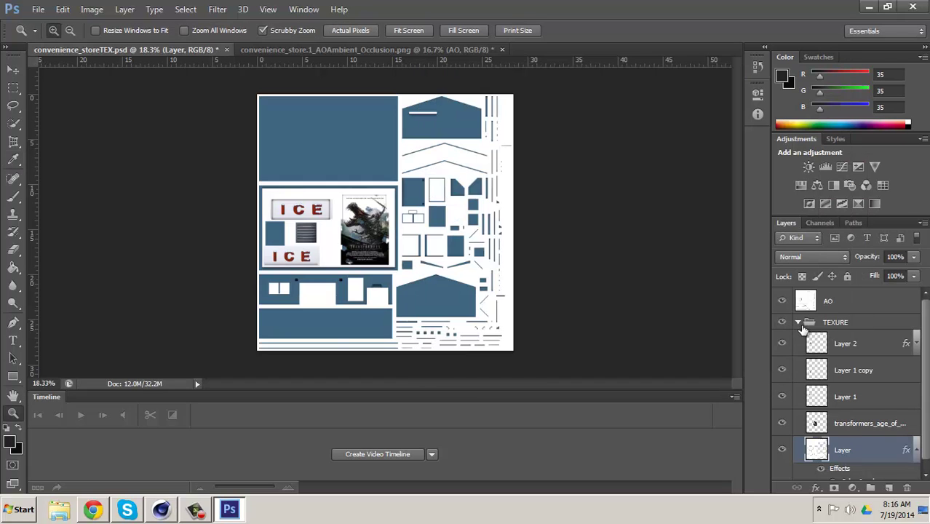
{"action": "left_click", "coordinate": [799, 323]}
{"action": "left_click", "coordinate": [839, 383]}
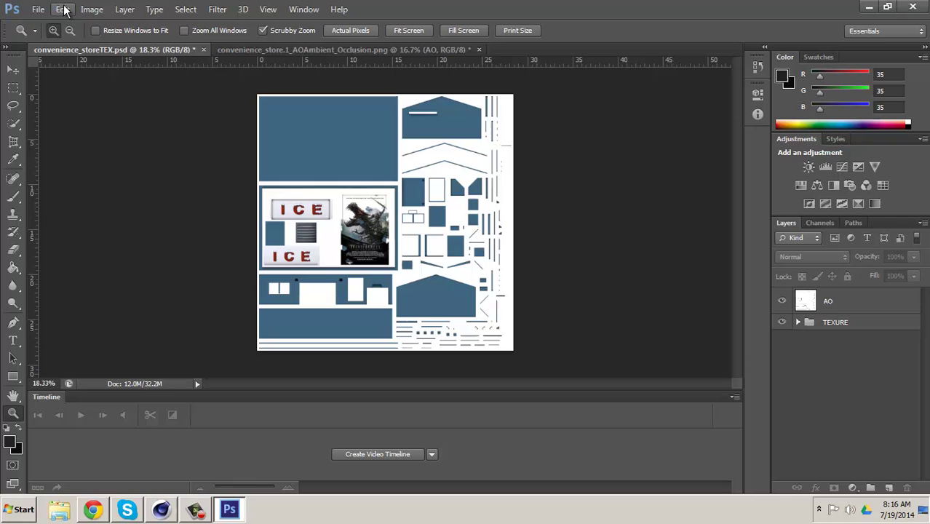
Step: Save the texture document as convenience_storeTEX.tif in the STORE1 folder, in TIFF format with layers and no image compression
{"action": "left_click", "coordinate": [37, 9]}
{"action": "left_click", "coordinate": [58, 157]}
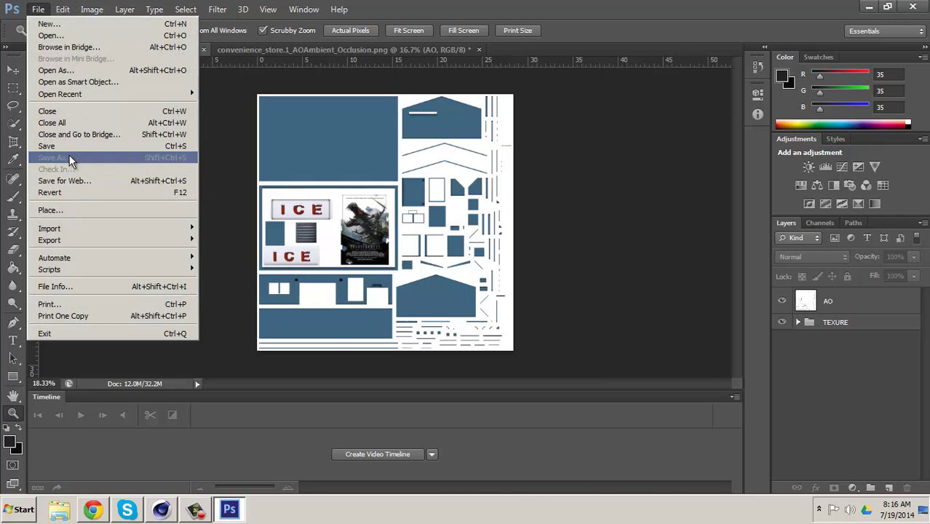
{"action": "left_click", "coordinate": [439, 329]}
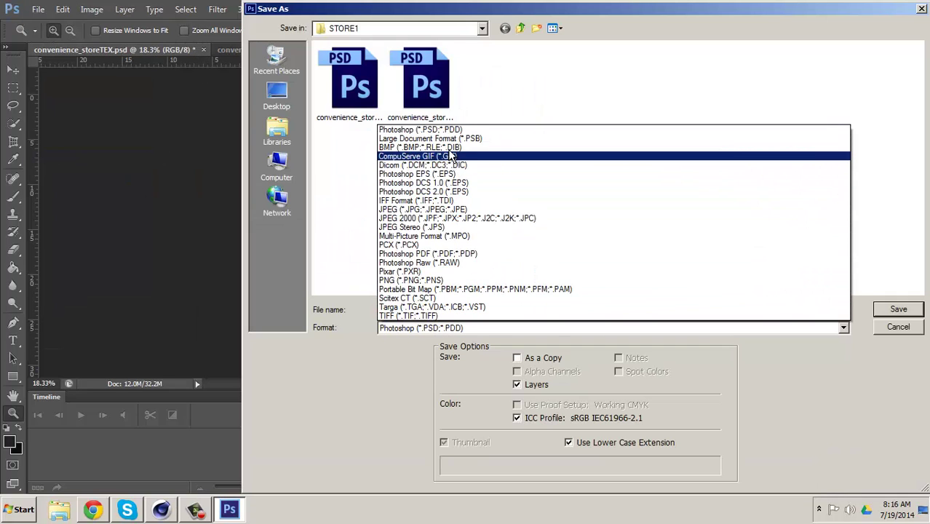
{"action": "left_click", "coordinate": [450, 317]}
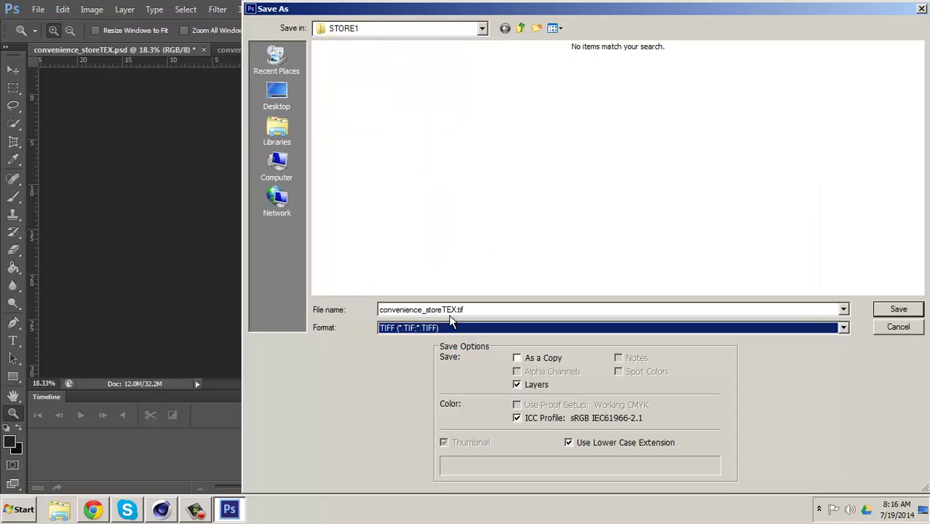
{"action": "left_click", "coordinate": [899, 310]}
{"action": "left_click", "coordinate": [555, 81]}
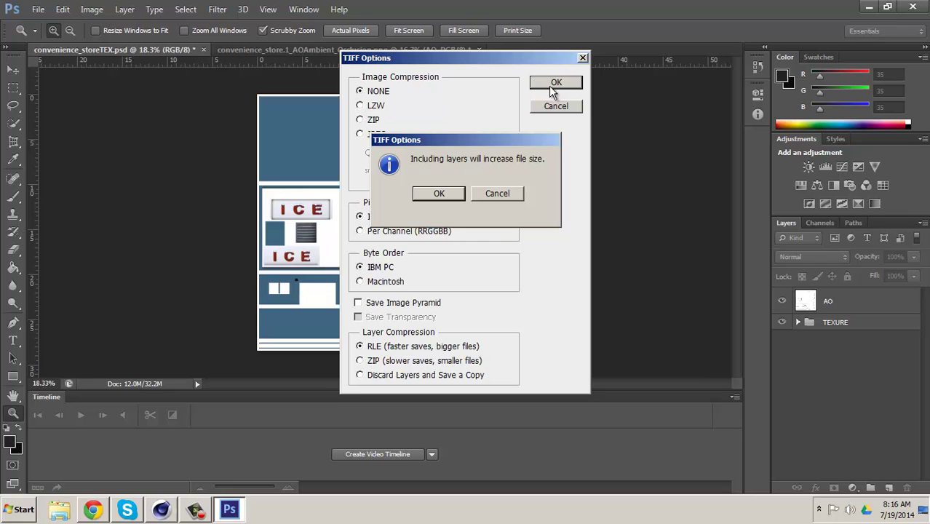
{"action": "left_click", "coordinate": [445, 189]}
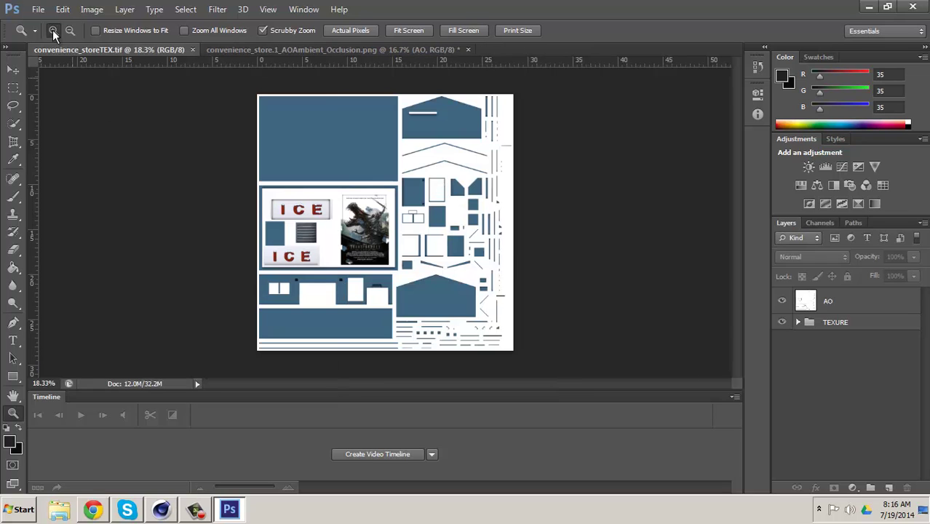
Step: Quit Photoshop, accepting to save the changes to the ambient occlusion image
{"action": "left_click", "coordinate": [38, 9]}
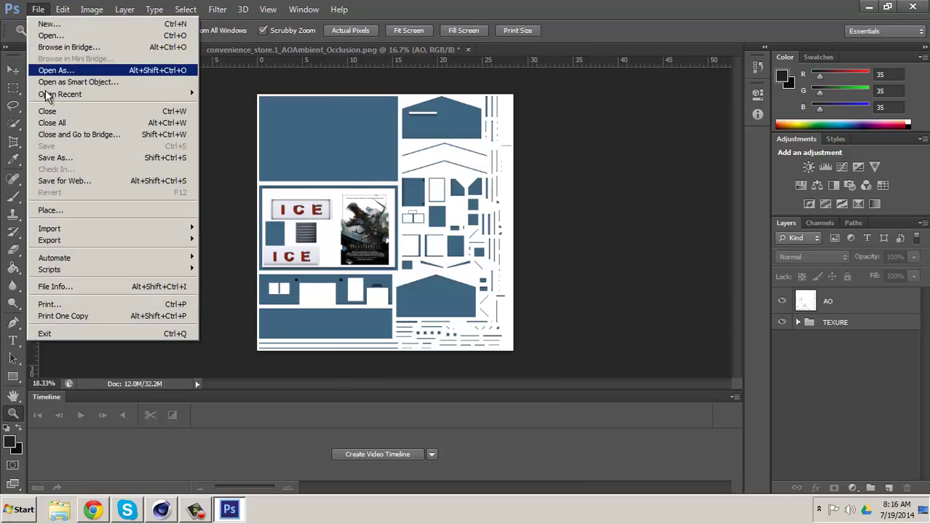
{"action": "left_click", "coordinate": [69, 158]}
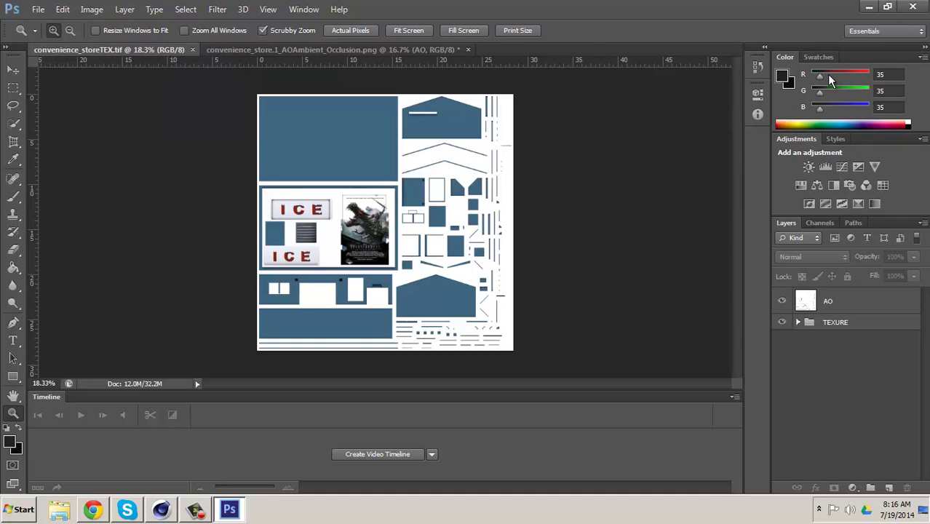
{"action": "left_click", "coordinate": [915, 8]}
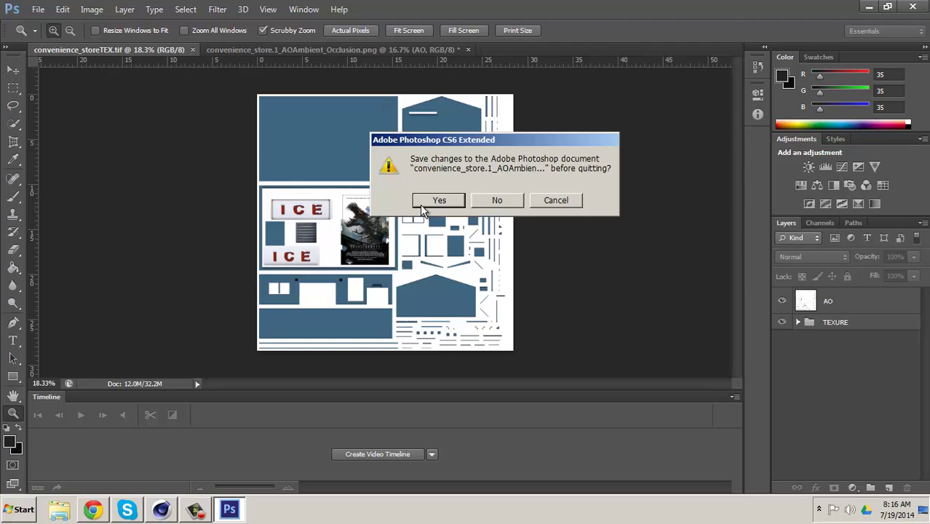
{"action": "left_click", "coordinate": [428, 203]}
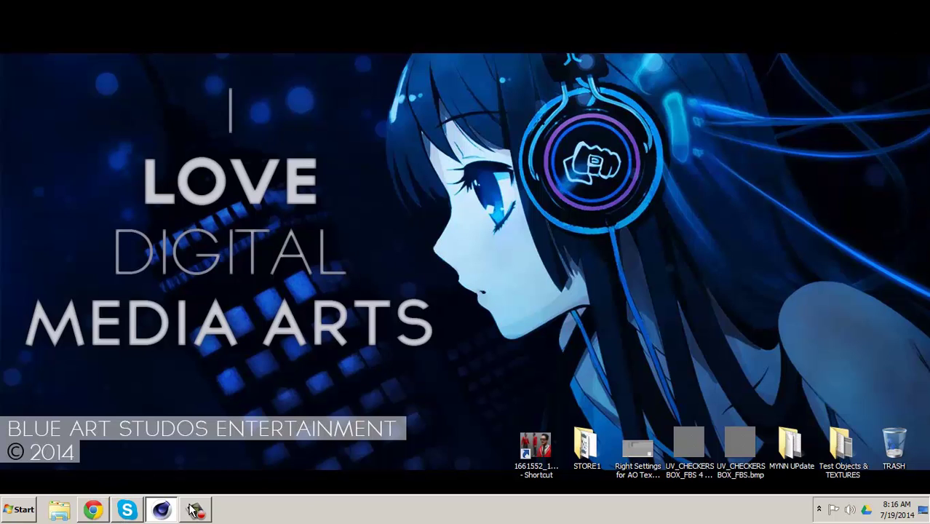
Step: Switch to Cinema 4D and load convenience_storeTEX.tif as Mat.1's color texture, declining a copy at the project location
{"action": "left_click", "coordinate": [161, 509]}
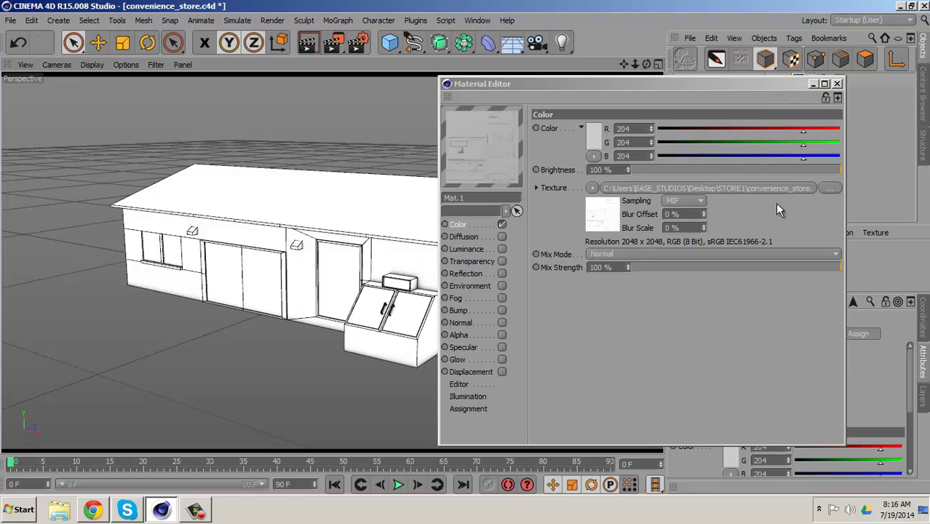
{"action": "left_click", "coordinate": [827, 189]}
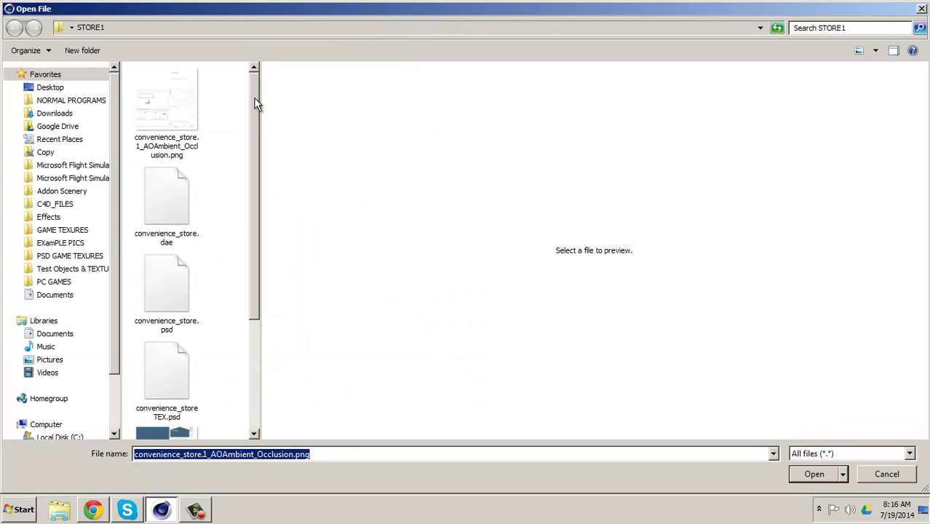
{"action": "left_click_drag", "start_coordinate": [255, 100], "coordinate": [247, 224]}
{"action": "left_click", "coordinate": [186, 291]}
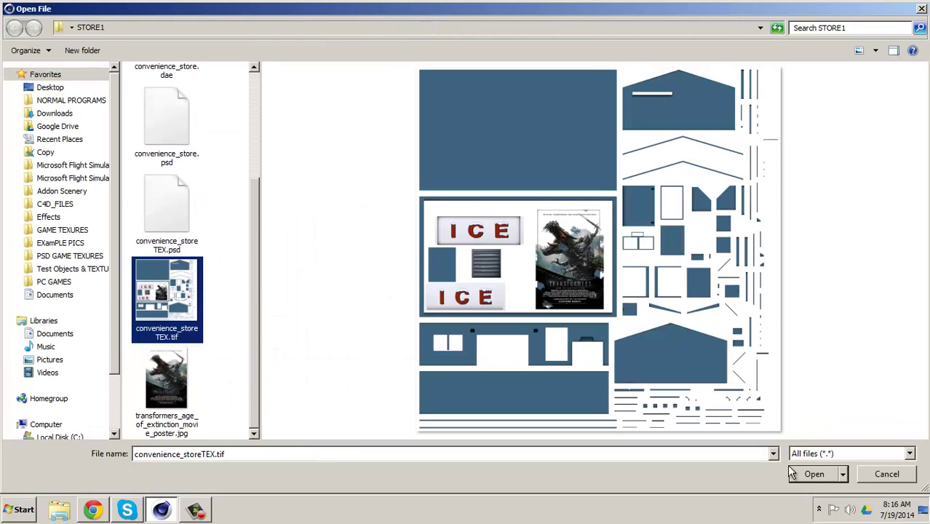
{"action": "left_click", "coordinate": [808, 474]}
{"action": "left_click", "coordinate": [536, 294]}
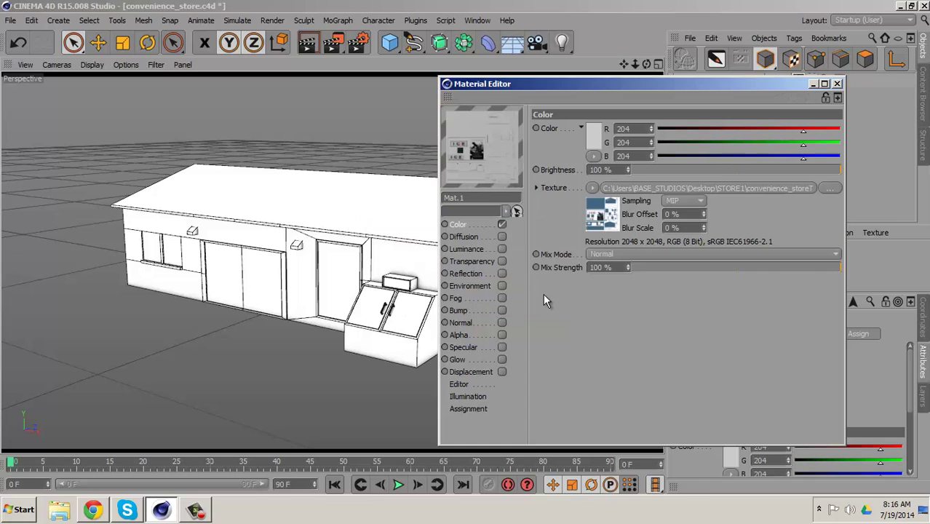
Step: Reload convenience_storeTEX.tif as Mat.1's color texture, creating a copy at the project location, and minimize the Material Editor
{"action": "left_click", "coordinate": [830, 188]}
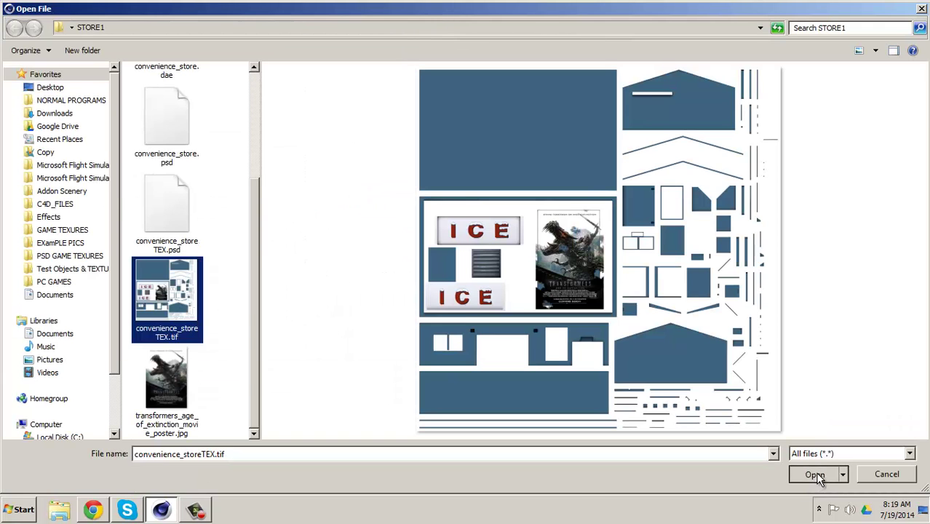
{"action": "left_click", "coordinate": [813, 474]}
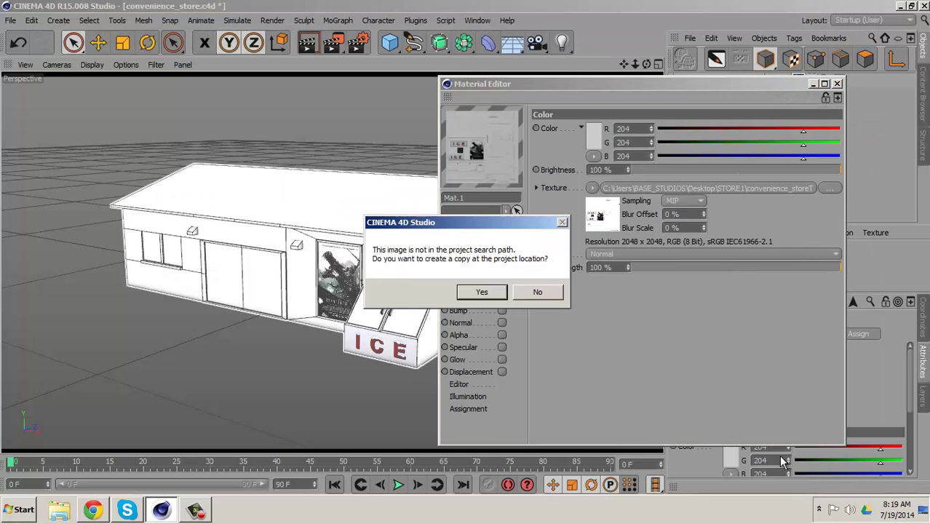
{"action": "left_click", "coordinate": [486, 295]}
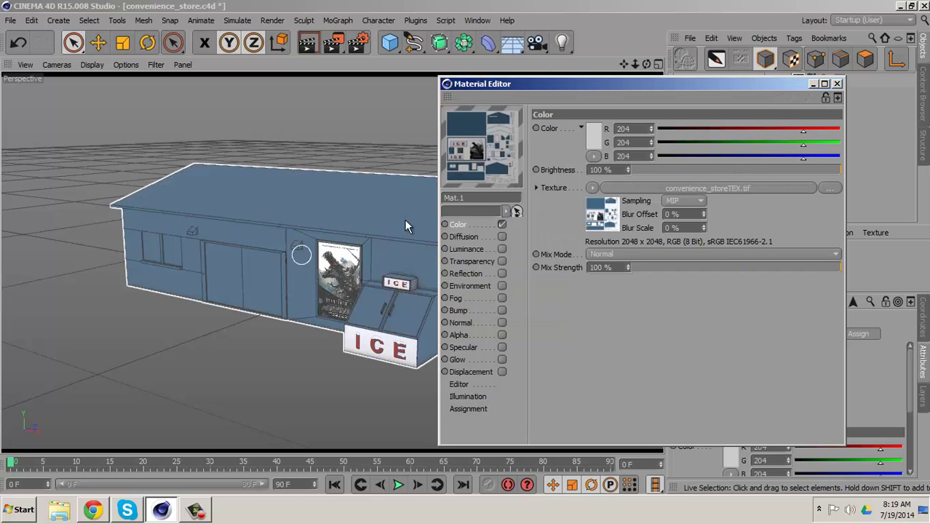
{"action": "left_click", "coordinate": [815, 84]}
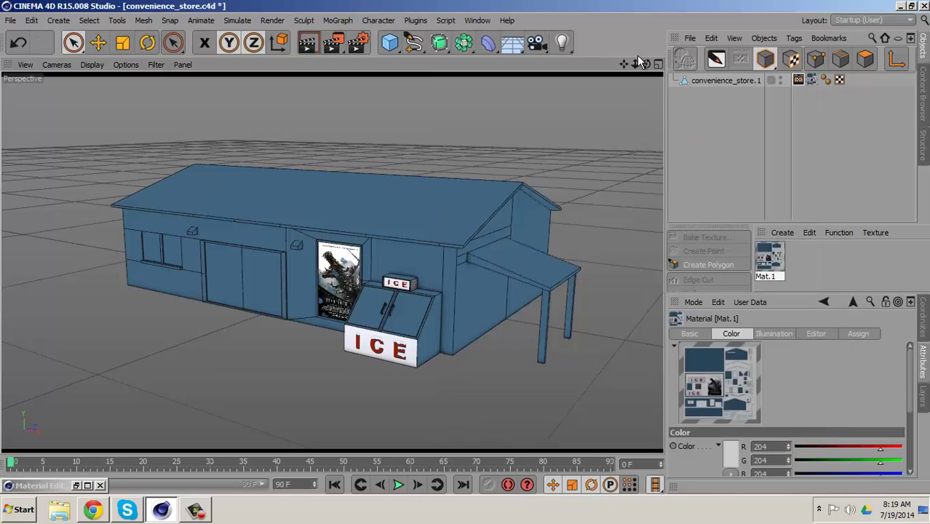
Step: Examine the textured convenience store model from a higher angle and up close around the movie poster and ICE cooler
{"action": "left_click_drag", "start_coordinate": [645, 64], "coordinate": [468, 250]}
{"action": "left_click_drag", "start_coordinate": [466, 246], "coordinate": [465, 246], "text": "alt"}
{"action": "right_click_drag", "start_coordinate": [335, 288], "coordinate": [487, 268], "text": "alt"}
{"action": "right_click_drag", "start_coordinate": [615, 364], "coordinate": [572, 196], "text": "alt"}
{"action": "left_click_drag", "start_coordinate": [645, 63], "coordinate": [460, 248]}
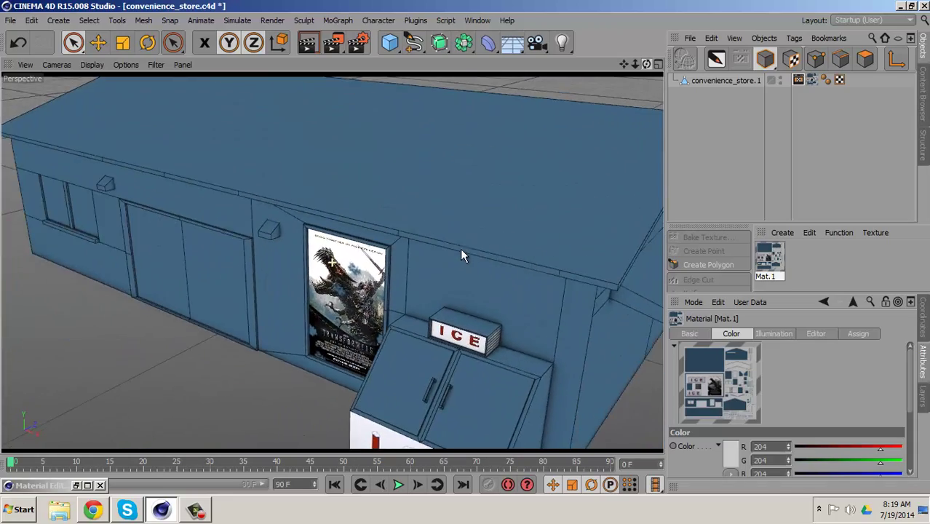
{"action": "scroll", "coordinate": [403, 216], "scroll_direction": "down", "scroll_amount": 3}
{"action": "scroll", "coordinate": [401, 215], "scroll_direction": "down", "scroll_amount": 4}
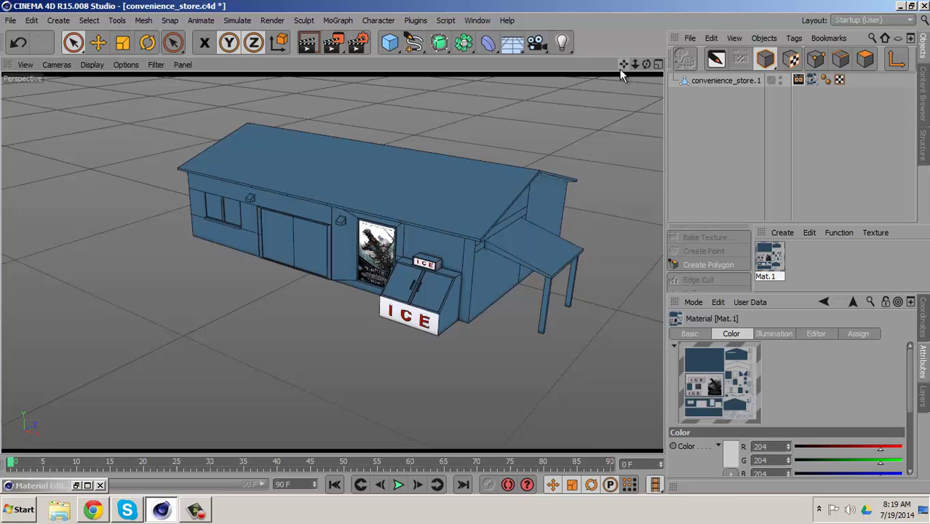
{"action": "left_click_drag", "start_coordinate": [464, 246], "coordinate": [465, 246], "text": "alt"}
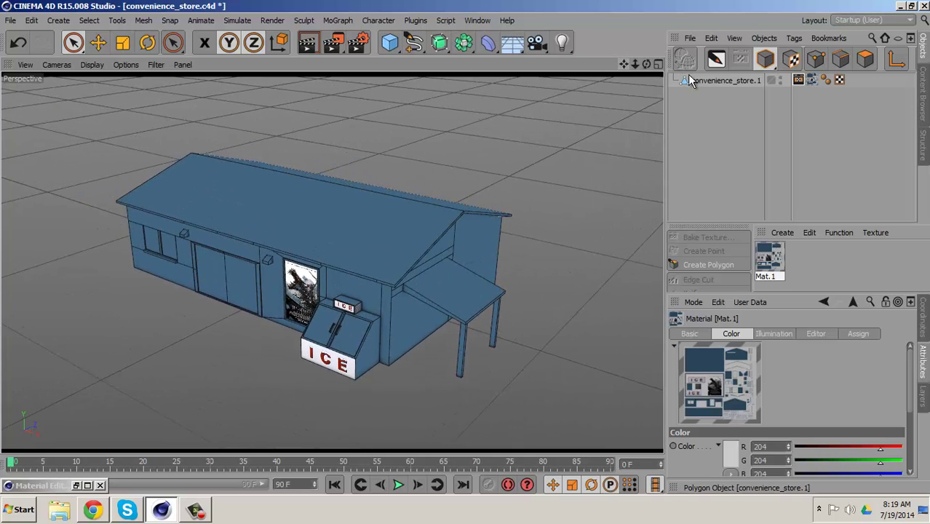
Step: Export the convenience_store.1 object as COLLADA 1.4 into the desktop's STORE1 folder, overwriting convenience_store.dae, with 2D geometry and triangles included but no animation
{"action": "left_click", "coordinate": [707, 82]}
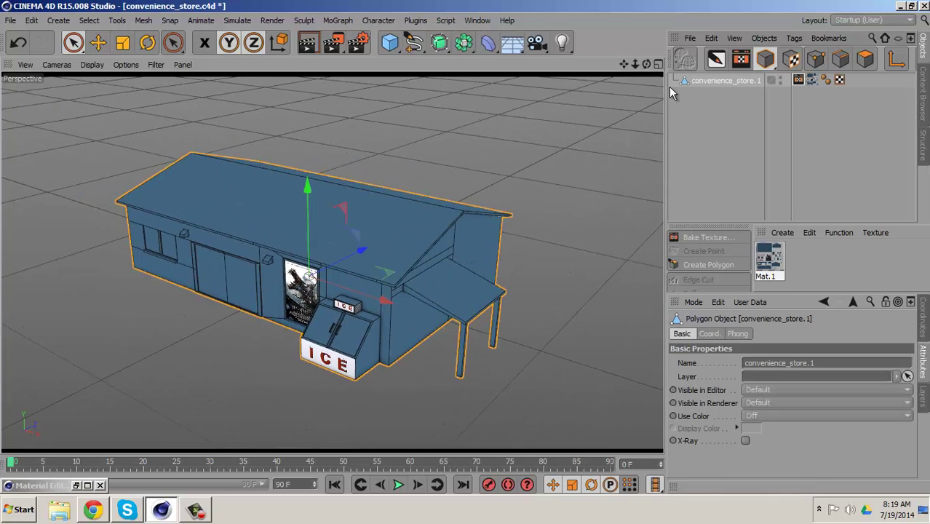
{"action": "left_click", "coordinate": [11, 21]}
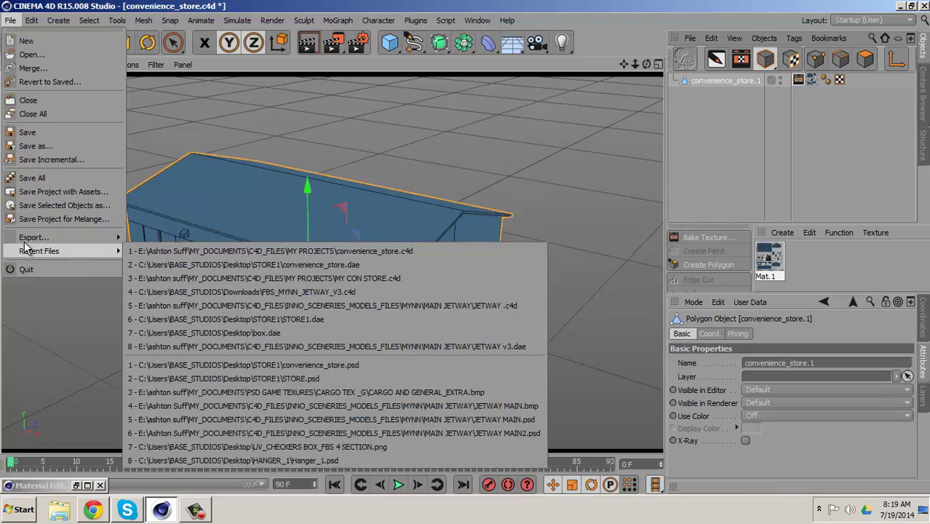
{"action": "mouse_move", "coordinate": [27, 240]}
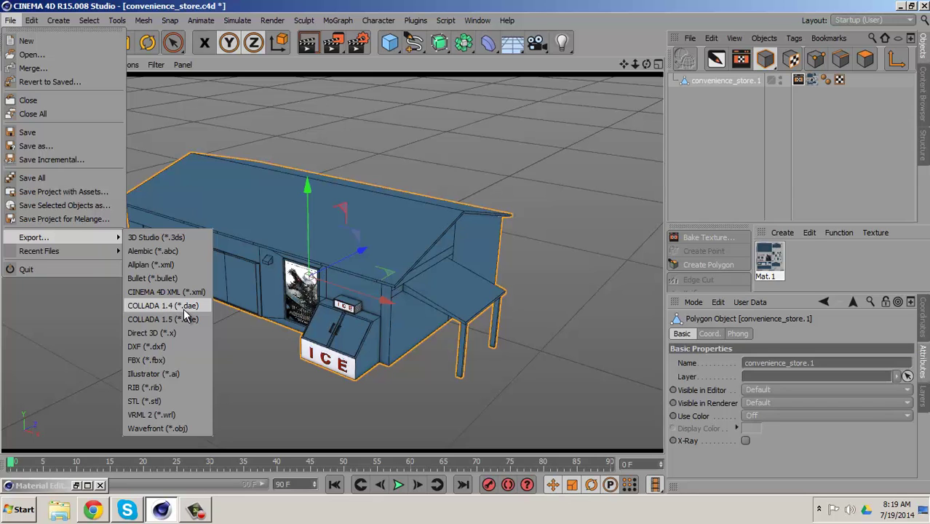
{"action": "left_click", "coordinate": [188, 306]}
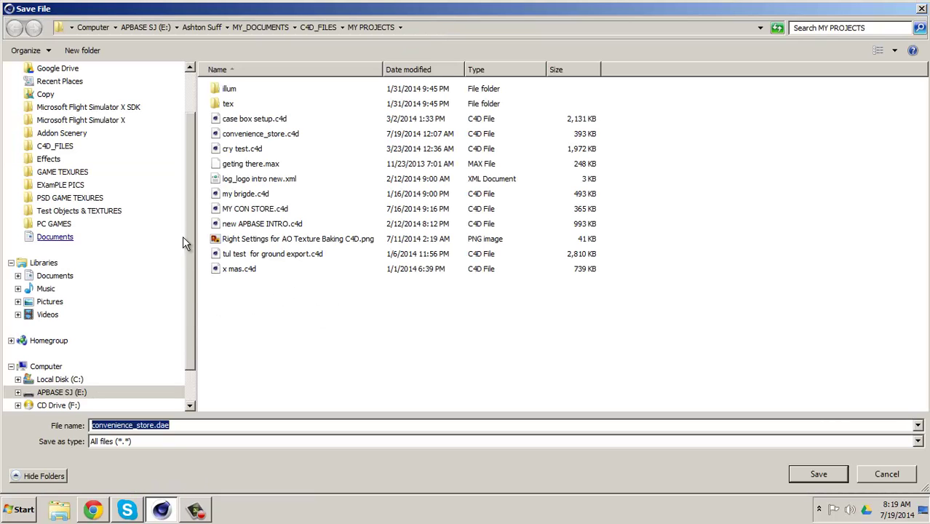
{"action": "scroll", "coordinate": [190, 238], "scroll_direction": "up", "scroll_amount": 3}
{"action": "left_click", "coordinate": [54, 114]}
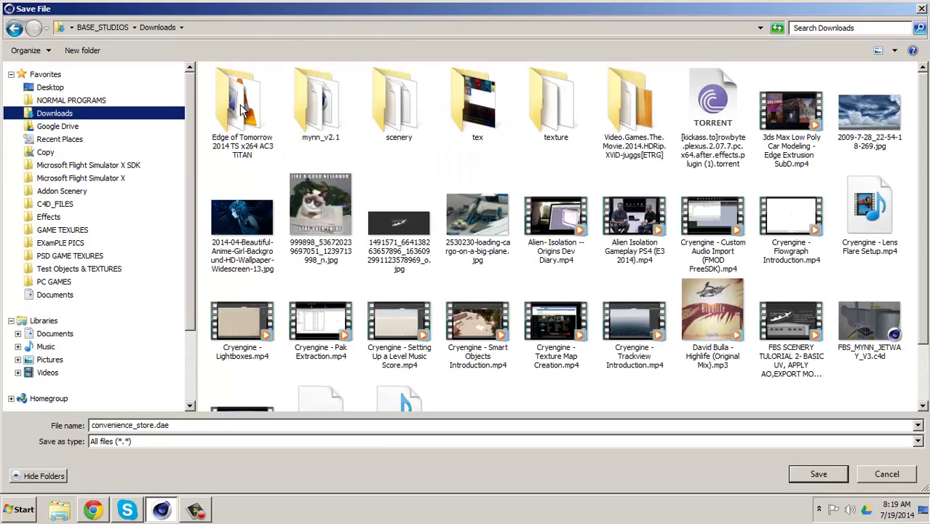
{"action": "left_click", "coordinate": [51, 88]}
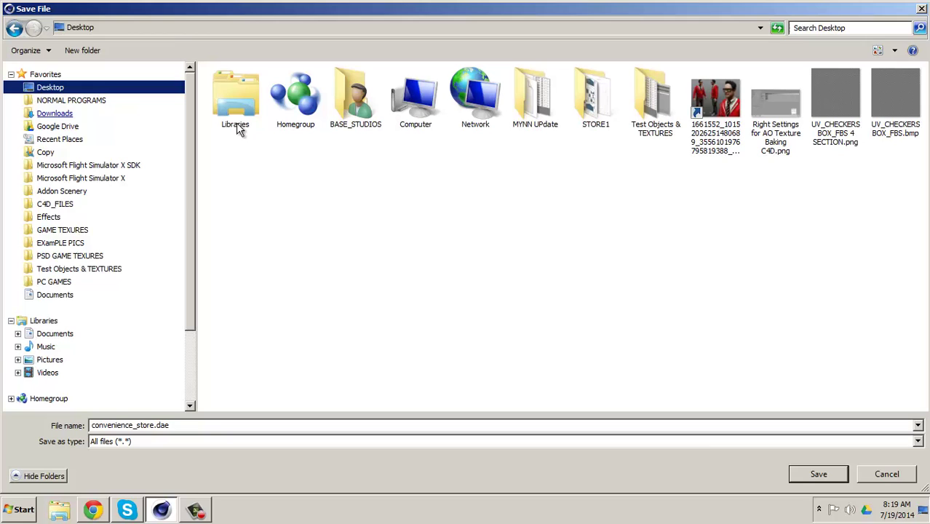
{"action": "double_click", "coordinate": [576, 100]}
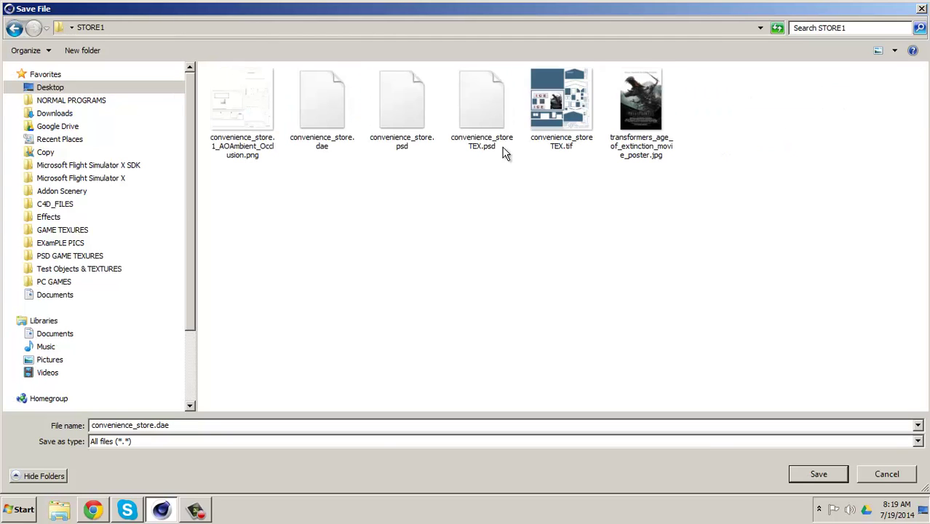
{"action": "left_click", "coordinate": [325, 116]}
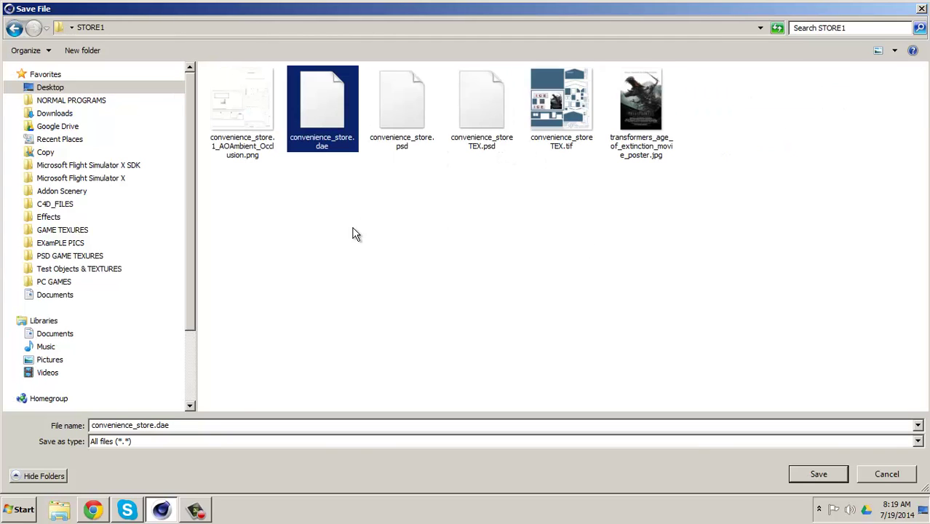
{"action": "left_click", "coordinate": [825, 477]}
{"action": "left_click", "coordinate": [510, 254]}
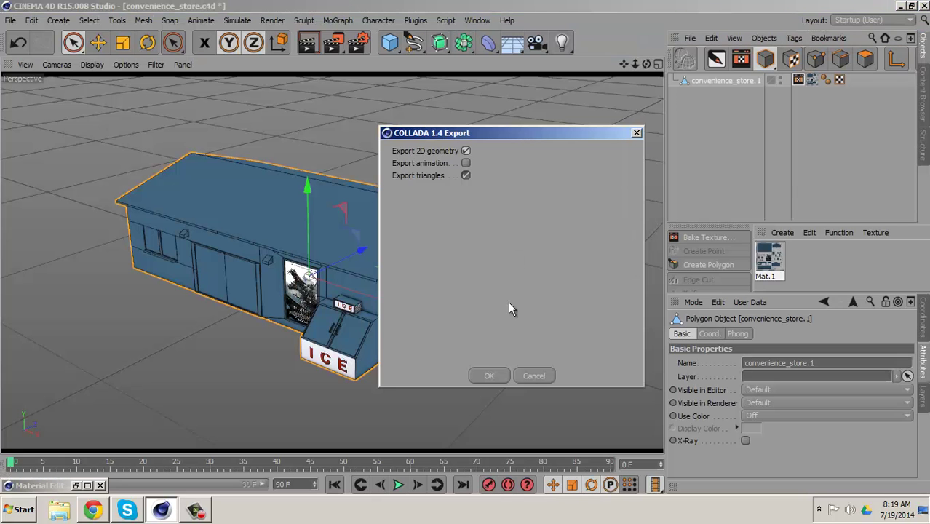
{"action": "left_click", "coordinate": [499, 377]}
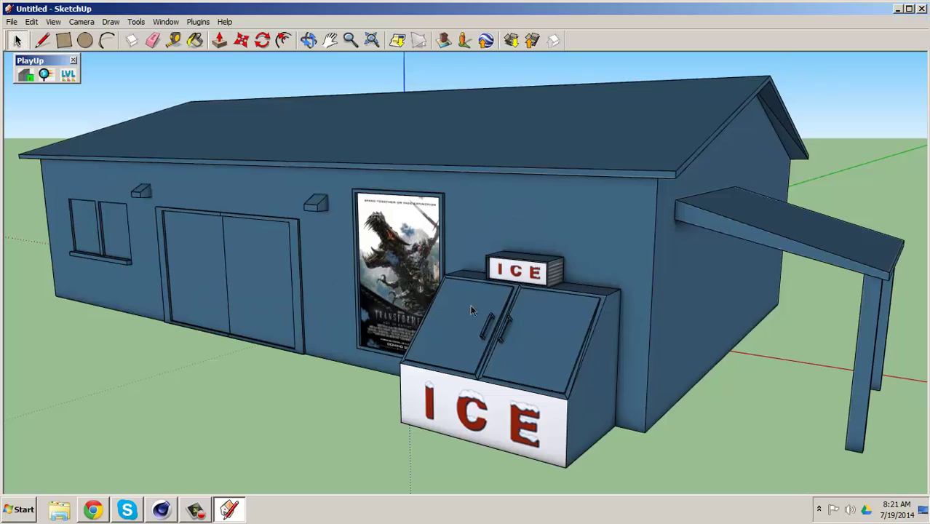
Step: In SketchUp, inspect the baked shading on the imported store's roof, windows, doors, side walls and ICE cooler
{"action": "mouse_move", "coordinate": [372, 327]}
{"action": "middle_mouse_down"}
{"action": "mouse_move", "coordinate": [380, 320]}
{"action": "mouse_move", "coordinate": [363, 353]}
{"action": "mouse_move", "coordinate": [555, 313]}
{"action": "mouse_move", "coordinate": [407, 342]}
{"action": "mouse_move", "coordinate": [484, 259]}
{"action": "mouse_move", "coordinate": [347, 321]}
{"action": "mouse_move", "coordinate": [455, 294]}
{"action": "mouse_move", "coordinate": [410, 364]}
{"action": "middle_mouse_up"}
{"action": "scroll", "coordinate": [401, 351], "scroll_direction": "down", "scroll_amount": 7}
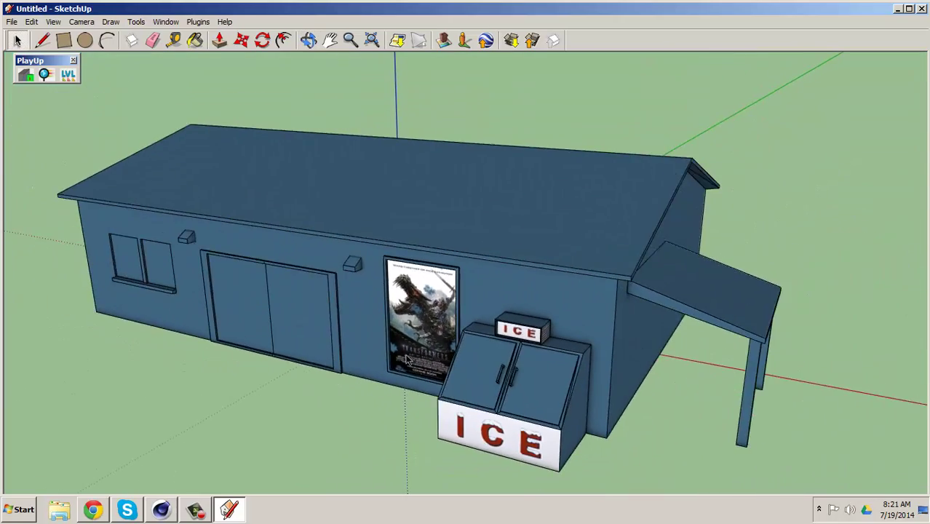
{"action": "scroll", "coordinate": [342, 304], "scroll_direction": "up", "scroll_amount": 6}
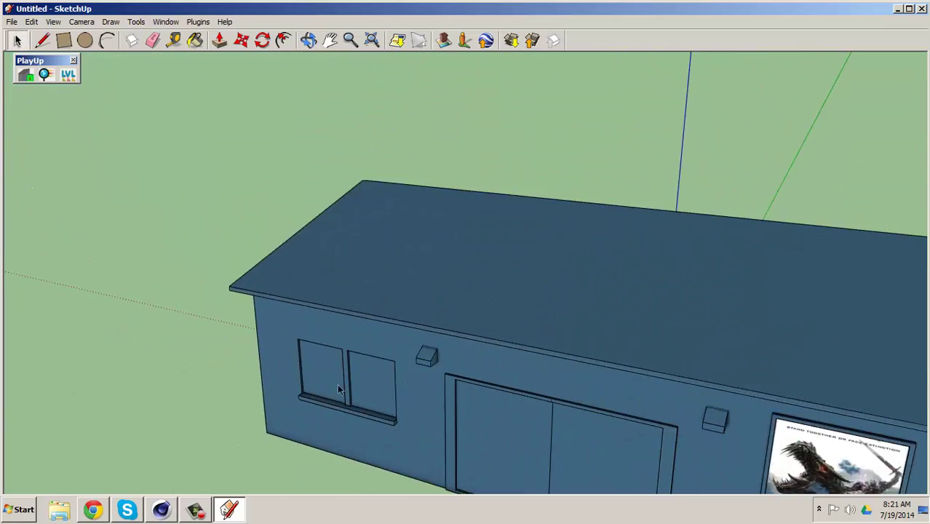
{"action": "middle_click_drag", "start_coordinate": [337, 384], "coordinate": [622, 344]}
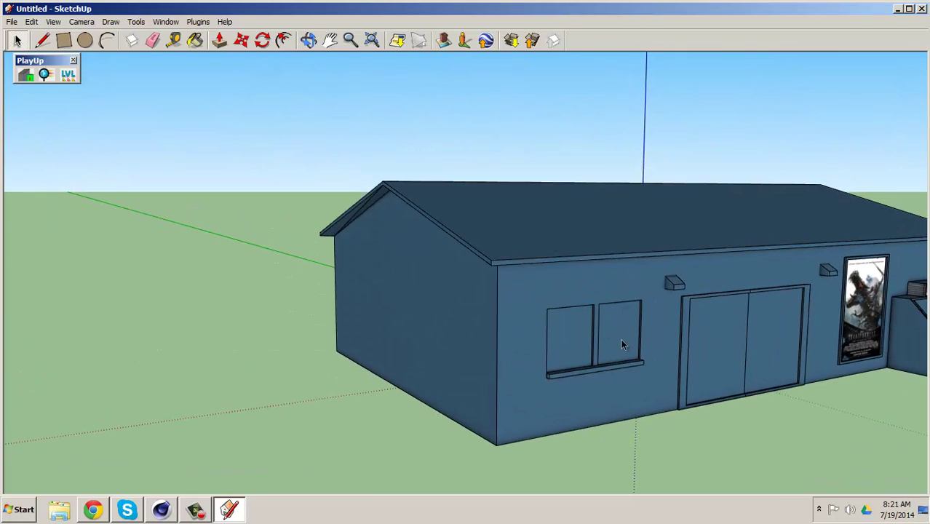
{"action": "middle_click_drag", "start_coordinate": [535, 353], "coordinate": [426, 354]}
{"action": "scroll", "coordinate": [504, 364], "scroll_direction": "up", "scroll_amount": 8}
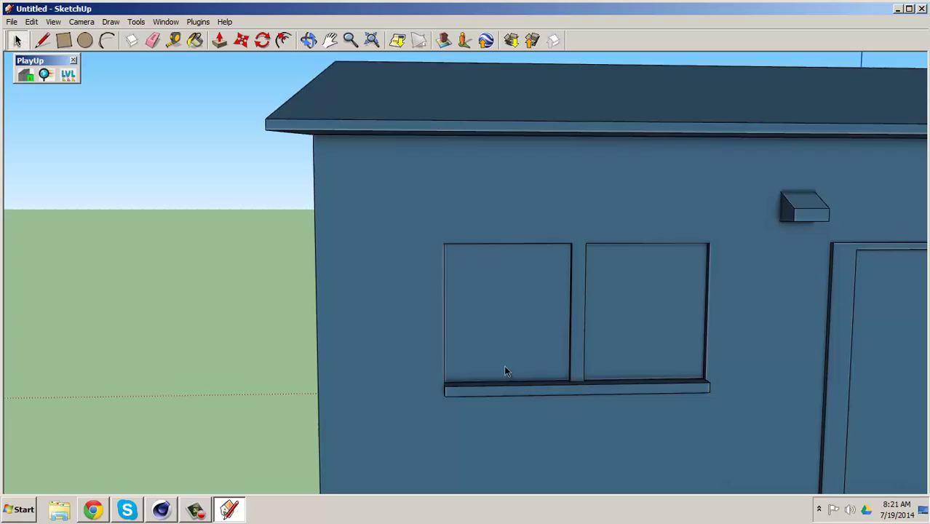
{"action": "scroll", "coordinate": [504, 364], "scroll_direction": "down", "scroll_amount": 8}
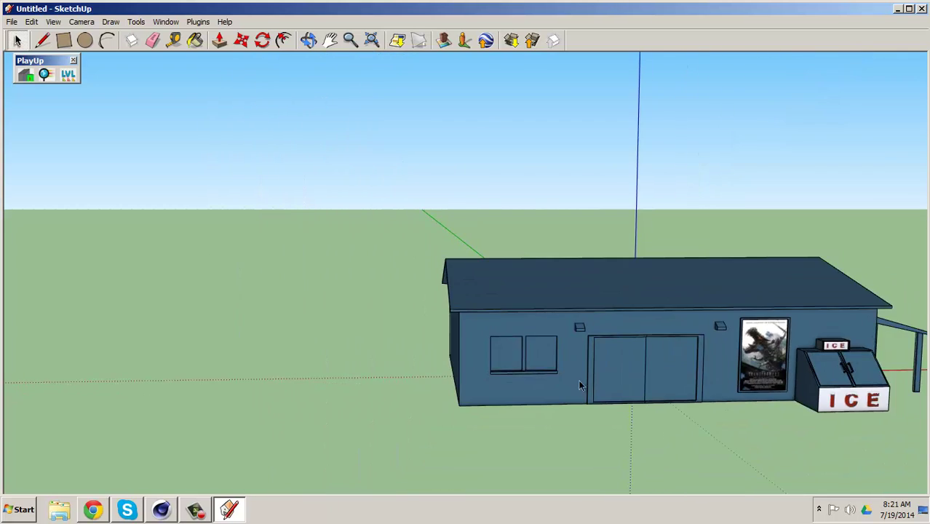
{"action": "middle_click_drag", "start_coordinate": [578, 380], "coordinate": [331, 350]}
{"action": "scroll", "coordinate": [645, 364], "scroll_direction": "up", "scroll_amount": 5}
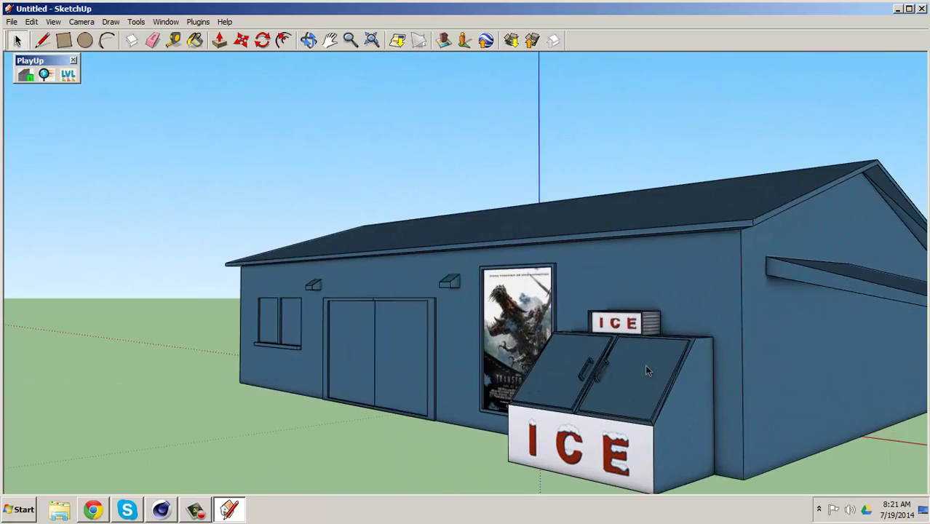
{"action": "scroll", "coordinate": [659, 360], "scroll_direction": "down", "scroll_amount": 2}
{"action": "scroll", "coordinate": [662, 356], "scroll_direction": "down", "scroll_amount": 3}
{"action": "middle_click_drag", "start_coordinate": [663, 356], "coordinate": [700, 350]}
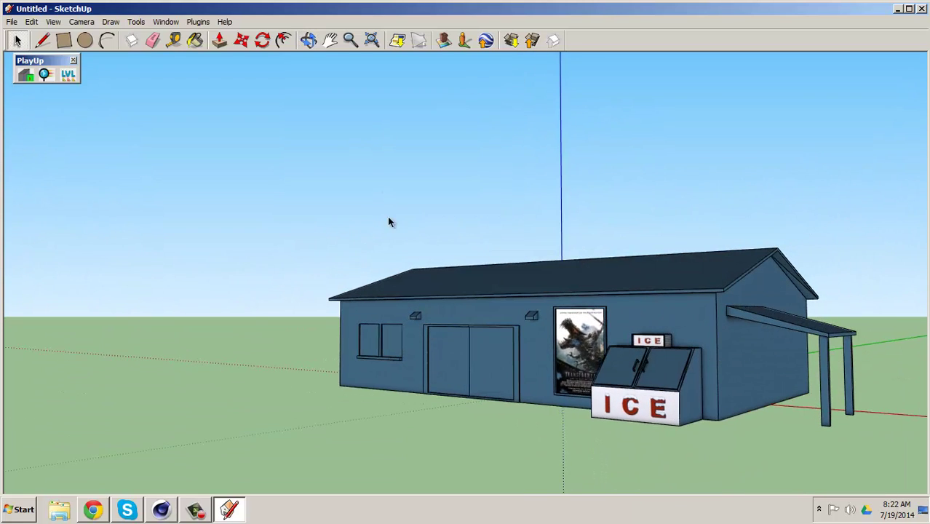
Step: Select the whole imported store component and open it for editing
{"action": "scroll", "coordinate": [388, 222], "scroll_direction": "down", "scroll_amount": 2}
{"action": "mouse_move", "coordinate": [271, 180]}
{"action": "left_mouse_down"}
{"action": "mouse_move", "coordinate": [738, 466]}
{"action": "mouse_move", "coordinate": [815, 491]}
{"action": "left_mouse_up"}
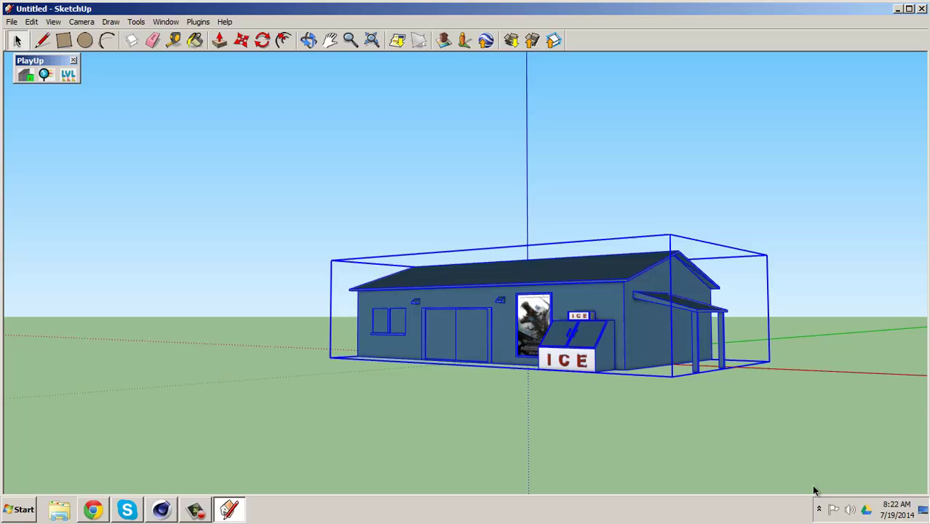
{"action": "left_click", "coordinate": [408, 368]}
{"action": "left_click", "coordinate": [495, 373]}
{"action": "right_click", "coordinate": [470, 332]}
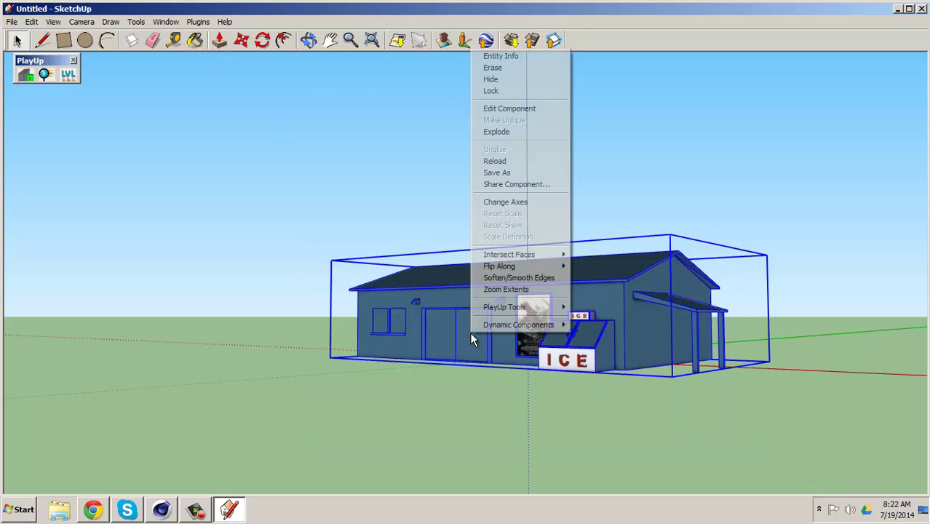
{"action": "left_click", "coordinate": [508, 110]}
Step: Turn all the geometry inside the component into a component with convenience_store as both name and description, replacing the selection
{"action": "left_click_drag", "start_coordinate": [234, 163], "coordinate": [837, 463]}
{"action": "right_click", "coordinate": [535, 335]}
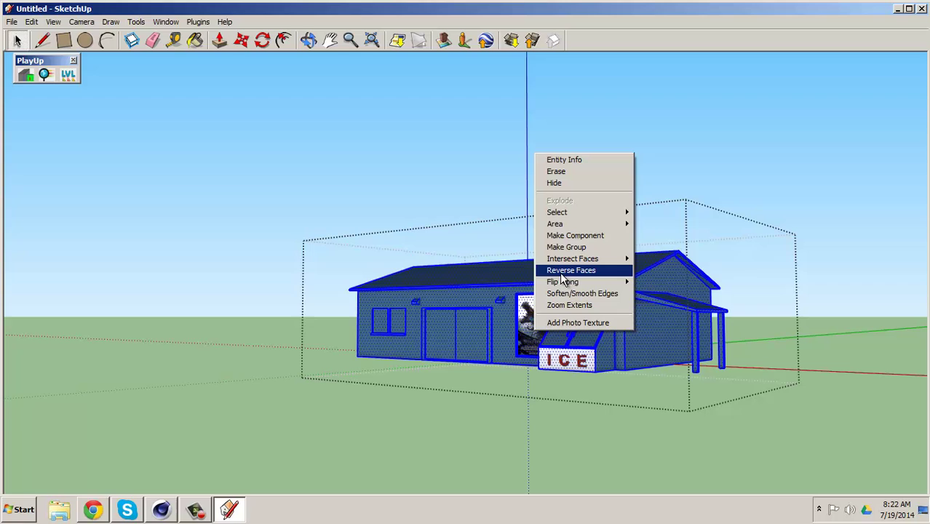
{"action": "left_click", "coordinate": [575, 237]}
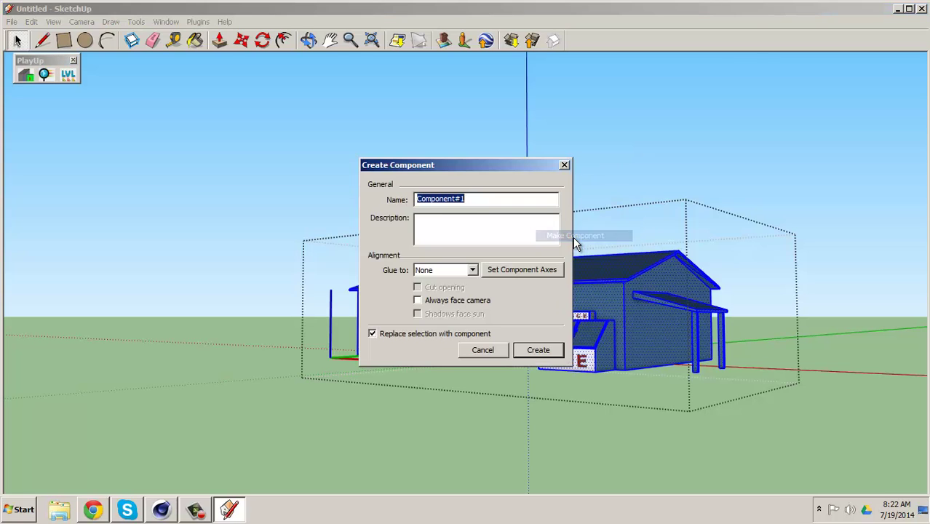
{"action": "right_click", "coordinate": [476, 197]}
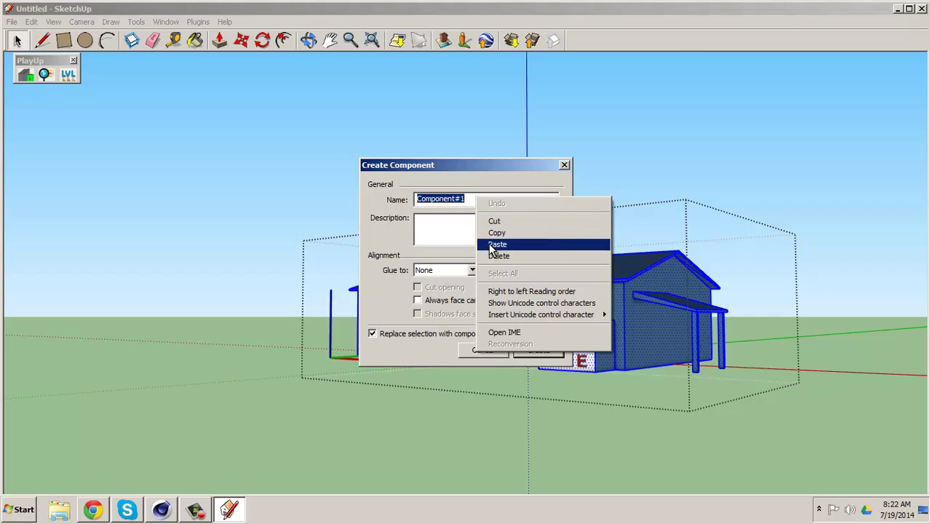
{"action": "left_click", "coordinate": [497, 243]}
{"action": "right_click", "coordinate": [461, 224]}
{"action": "left_click", "coordinate": [480, 270]}
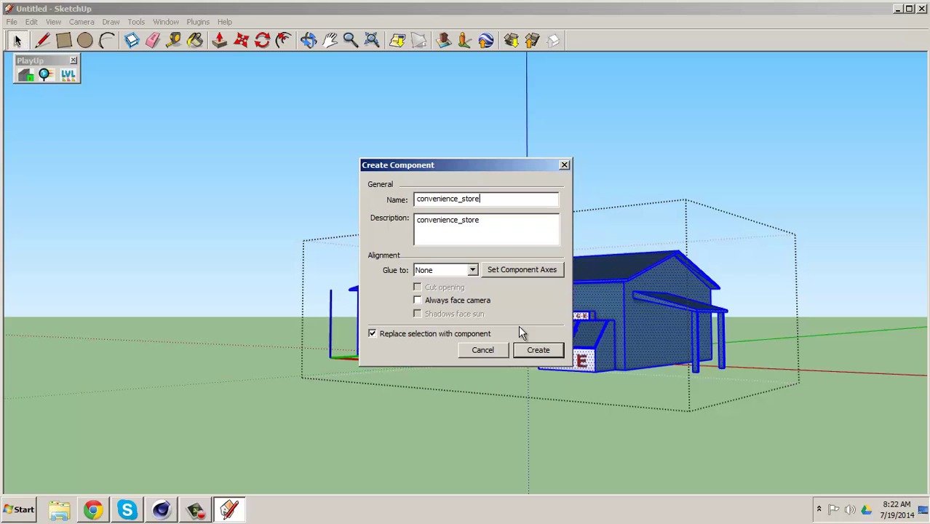
{"action": "left_click", "coordinate": [537, 350]}
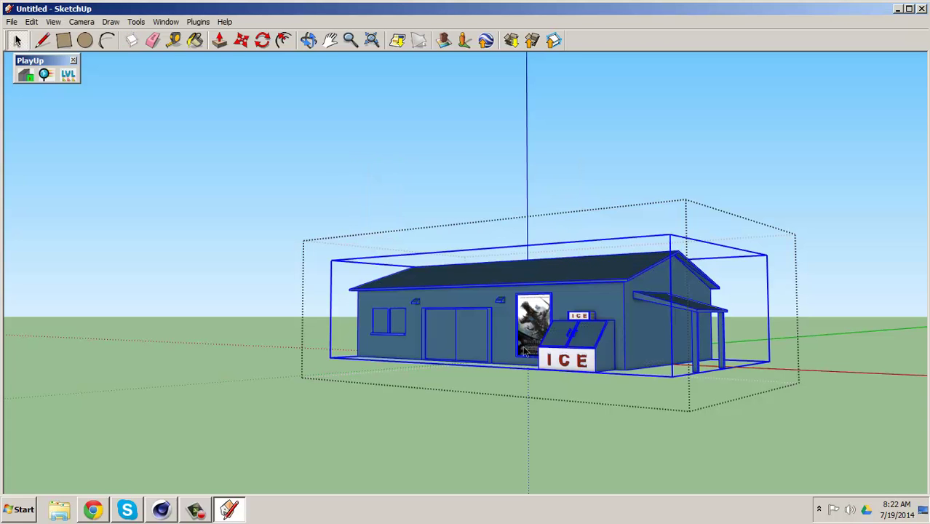
Step: Open the PlayUp preferences and bring up the CryENGINE 3 export settings
{"action": "middle_click_drag", "start_coordinate": [409, 411], "coordinate": [428, 486]}
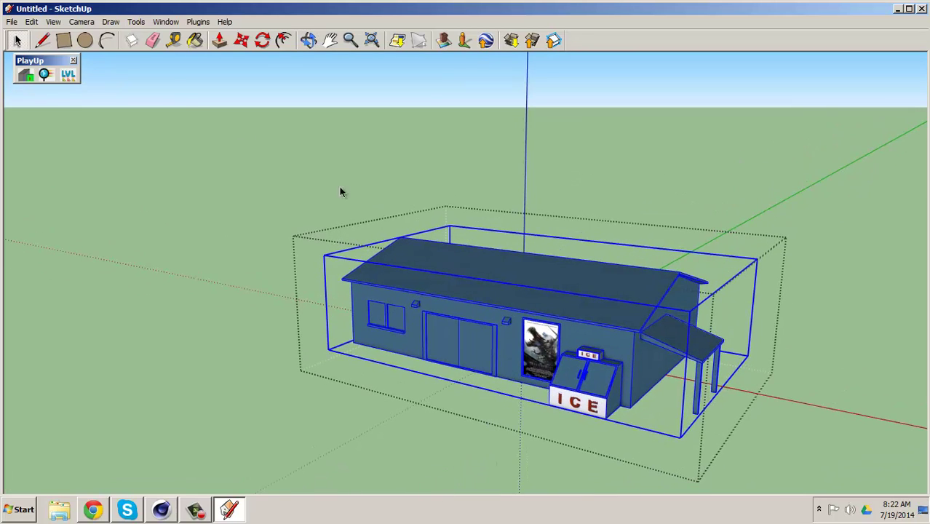
{"action": "left_click", "coordinate": [198, 21]}
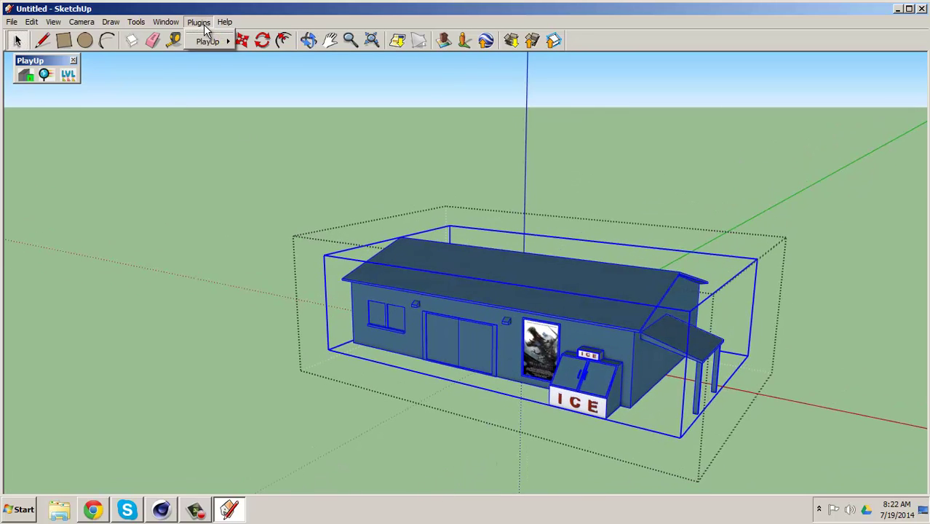
{"action": "mouse_move", "coordinate": [217, 45]}
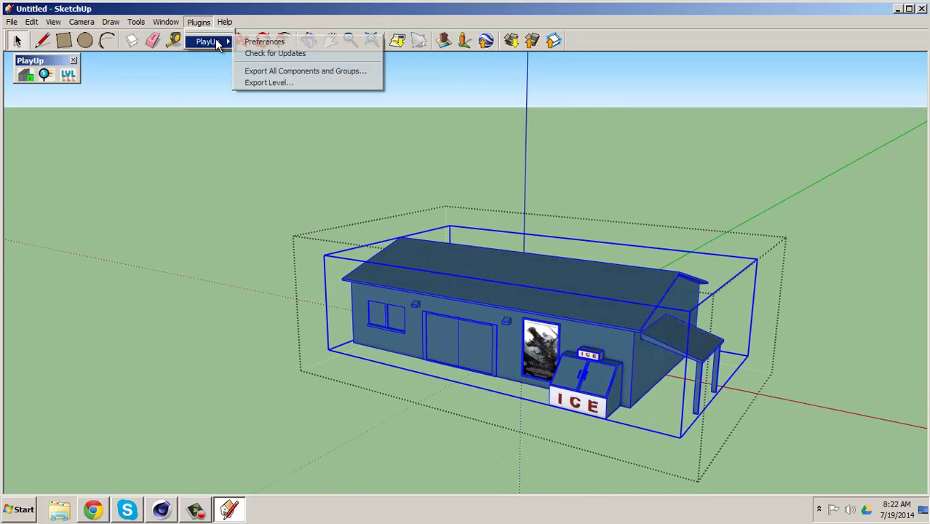
{"action": "left_click", "coordinate": [259, 43]}
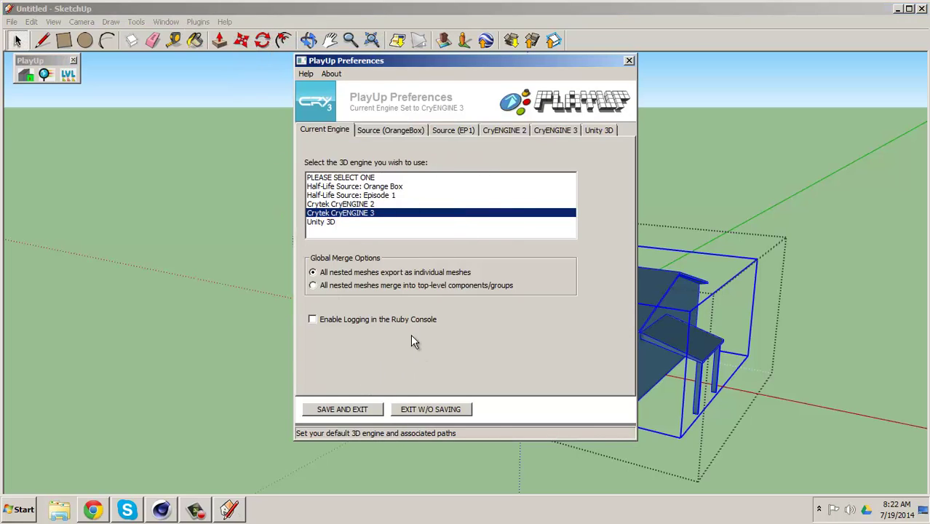
{"action": "left_click", "coordinate": [562, 131]}
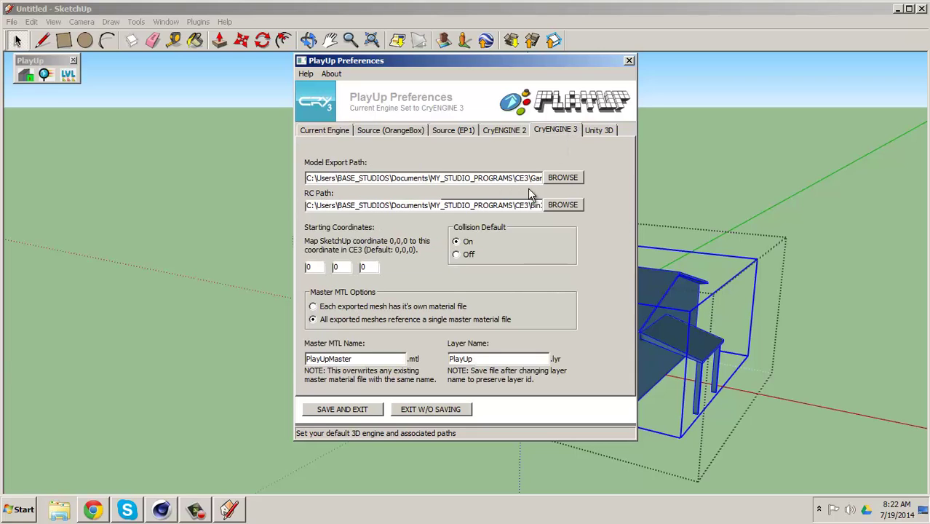
Step: Create a convenience_store folder inside GameSDK's Levels folder and set it as the CryENGINE 3 model export path
{"action": "left_click", "coordinate": [562, 180]}
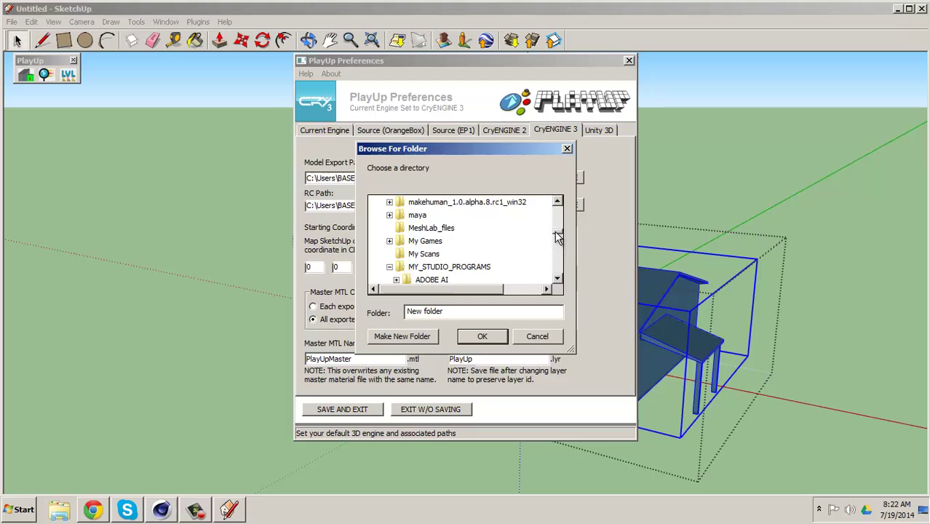
{"action": "left_click_drag", "start_coordinate": [556, 236], "coordinate": [557, 245]}
{"action": "left_click", "coordinate": [431, 243]}
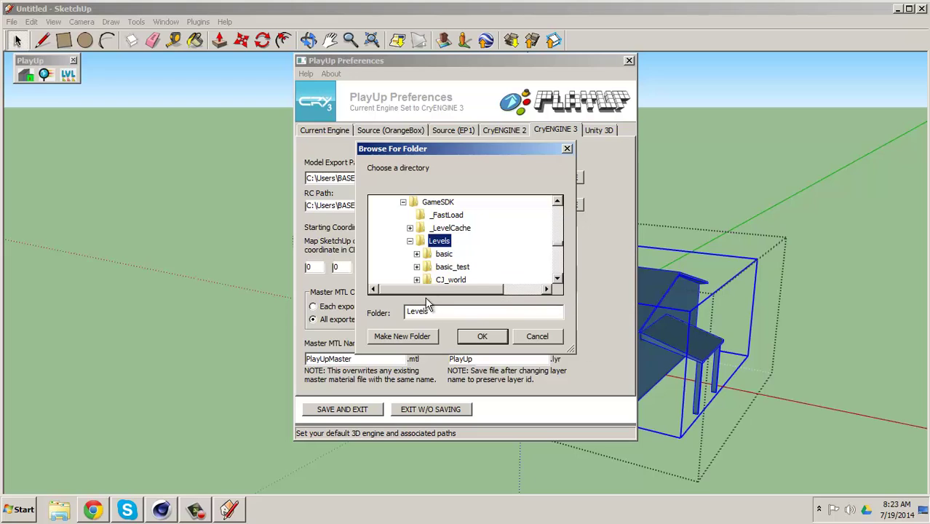
{"action": "left_click", "coordinate": [432, 337]}
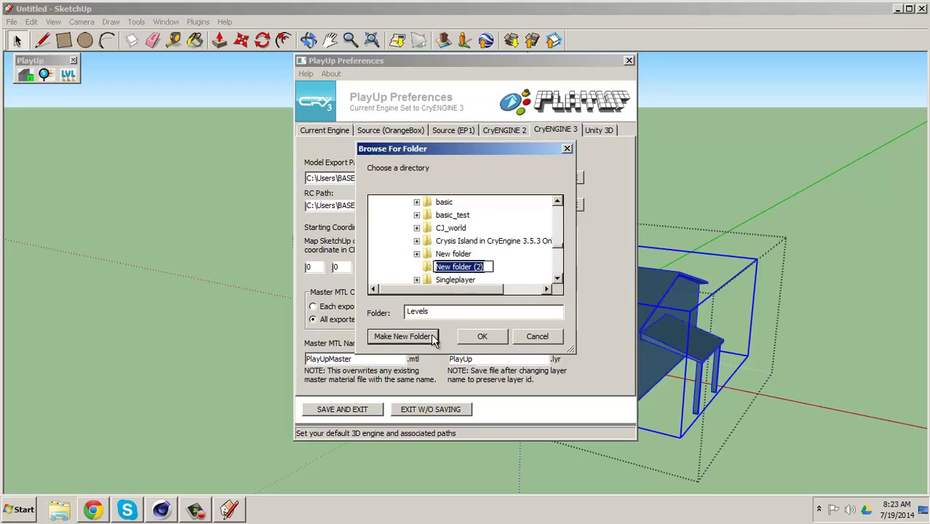
{"action": "right_click", "coordinate": [473, 267]}
{"action": "left_click", "coordinate": [492, 313]}
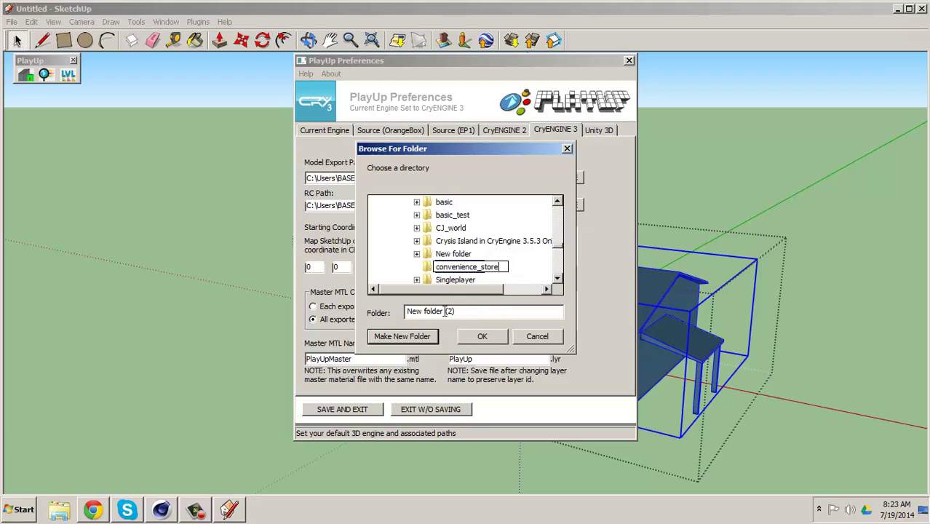
{"action": "left_click", "coordinate": [430, 270]}
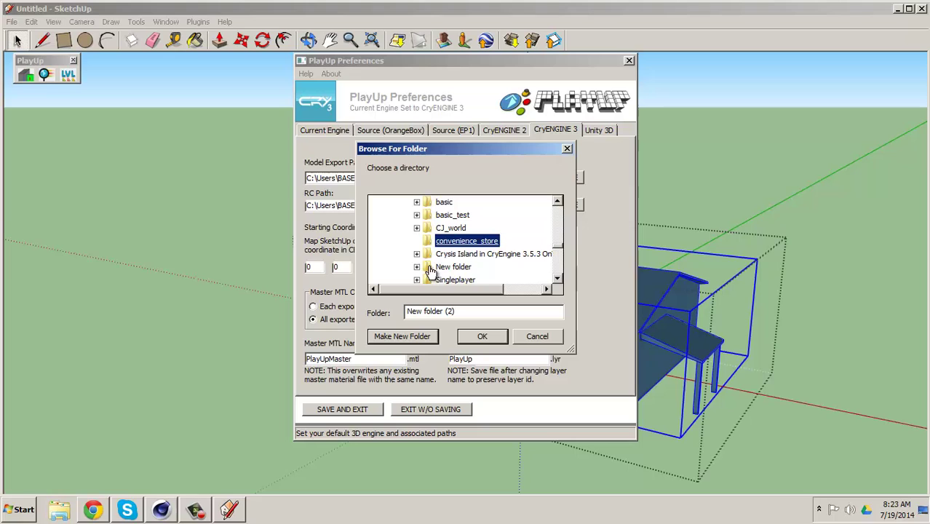
{"action": "left_click", "coordinate": [479, 335]}
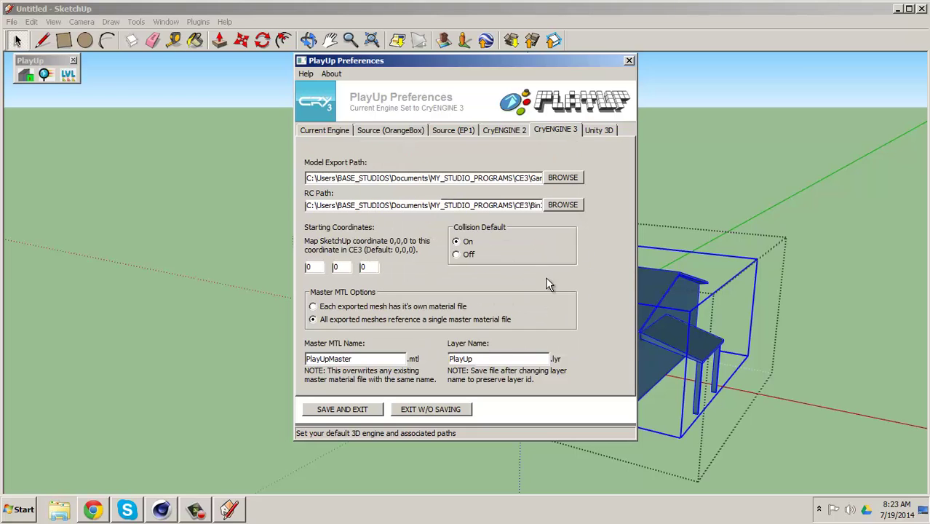
Step: Save the PlayUp preferences, close them, and leave editing of the store component
{"action": "left_click", "coordinate": [336, 410]}
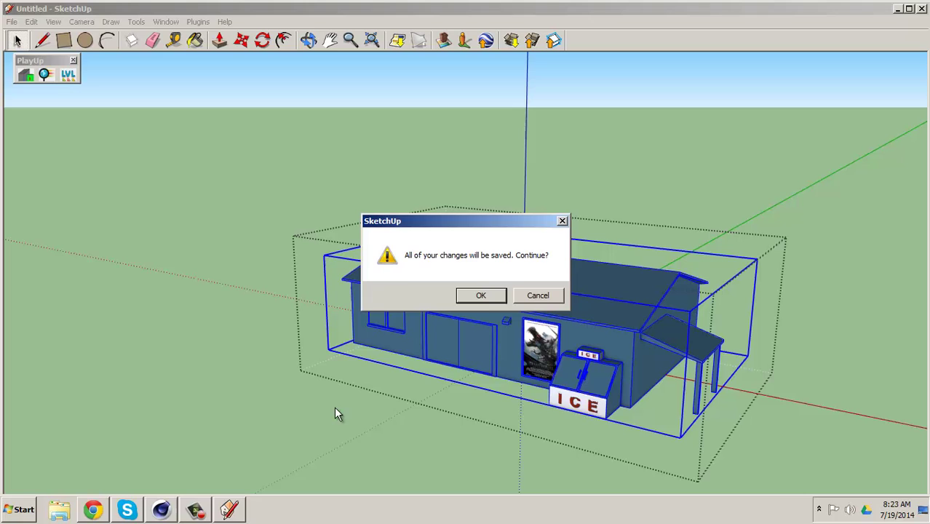
{"action": "left_click", "coordinate": [482, 296]}
{"action": "left_click", "coordinate": [484, 297]}
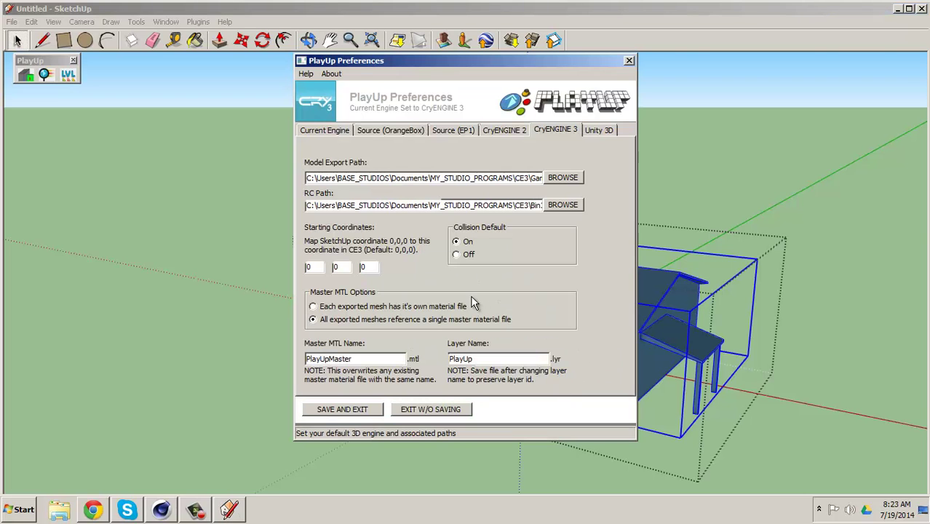
{"action": "left_click", "coordinate": [629, 61]}
{"action": "left_click", "coordinate": [654, 80]}
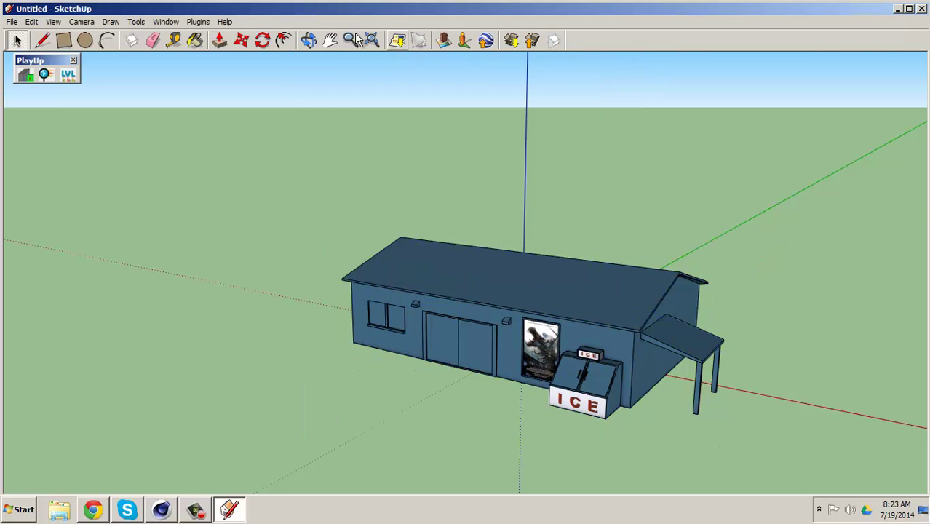
Step: Export all components and groups with PlayUp, agreeing to overwrite any existing material file
{"action": "left_click", "coordinate": [199, 23]}
{"action": "mouse_move", "coordinate": [208, 42]}
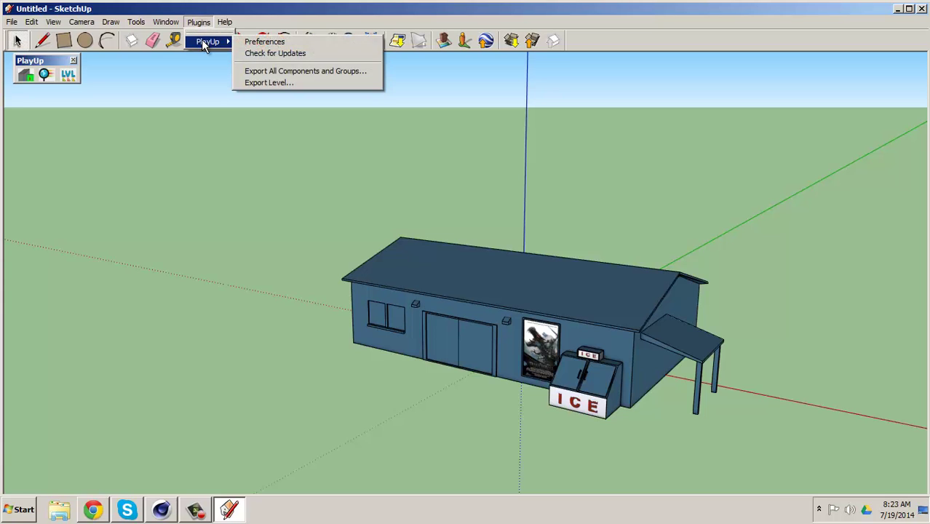
{"action": "left_click", "coordinate": [305, 73]}
{"action": "left_click", "coordinate": [457, 295]}
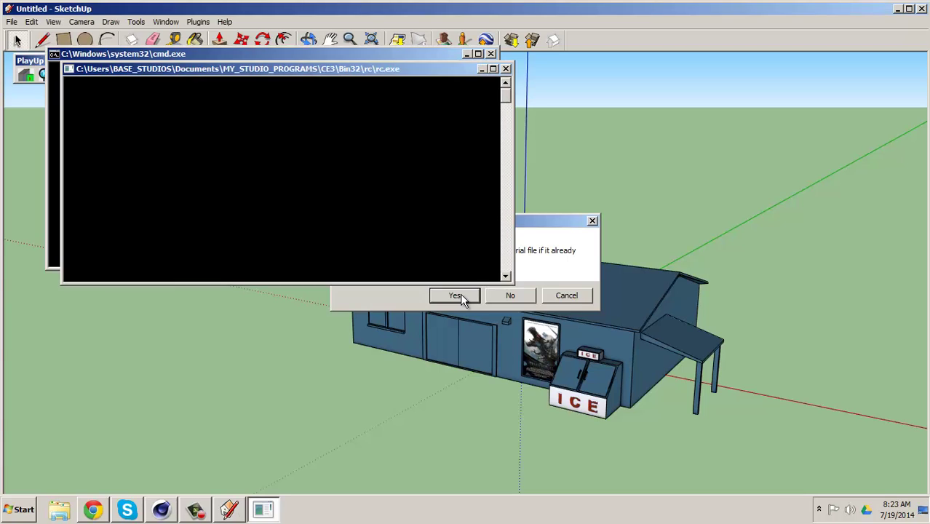
{"action": "left_click", "coordinate": [551, 313]}
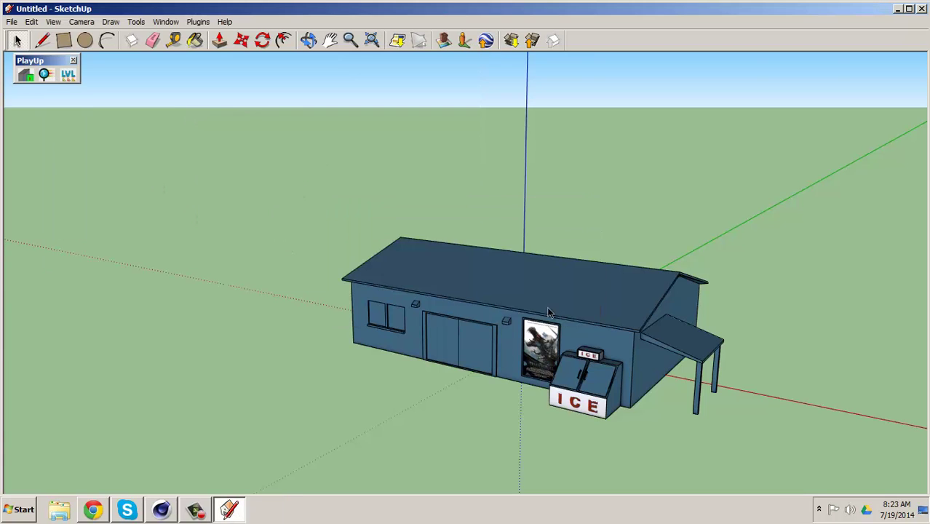
Step: Close SketchUp without saving the model and launch the CryENGINE editor, allowing it to run
{"action": "left_click", "coordinate": [922, 9]}
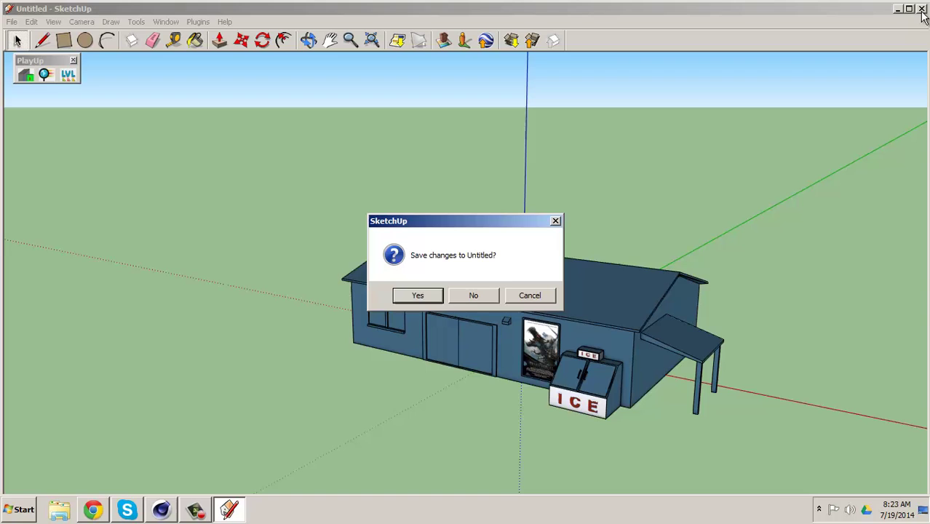
{"action": "left_click", "coordinate": [474, 295]}
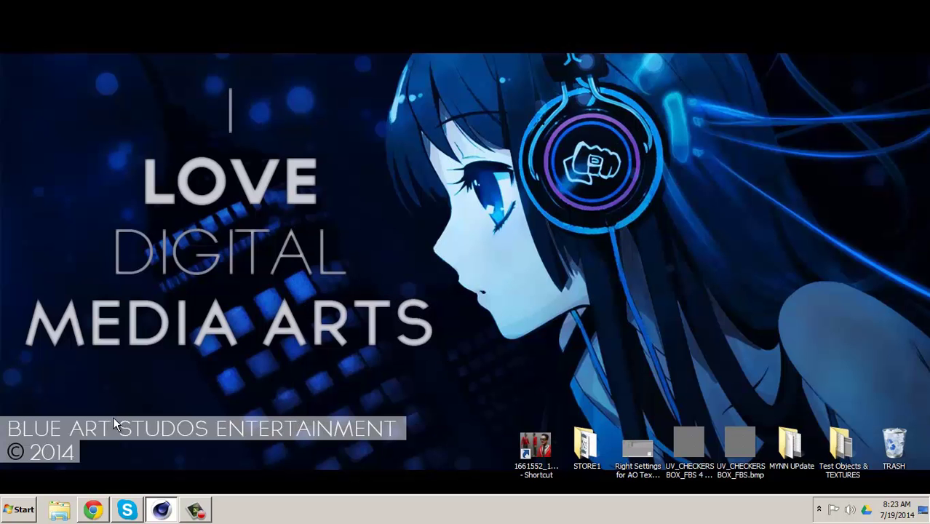
{"action": "left_click", "coordinate": [20, 511]}
{"action": "left_click", "coordinate": [47, 412]}
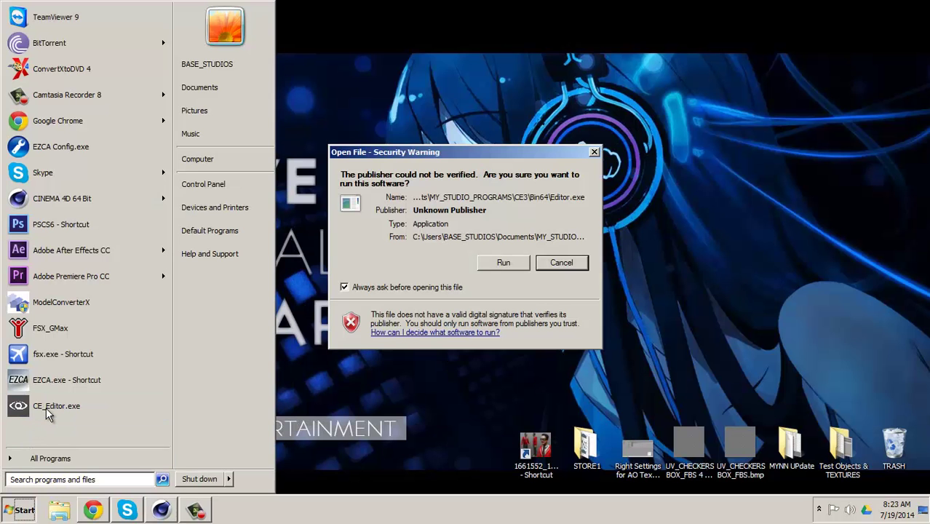
{"action": "left_click", "coordinate": [500, 264]}
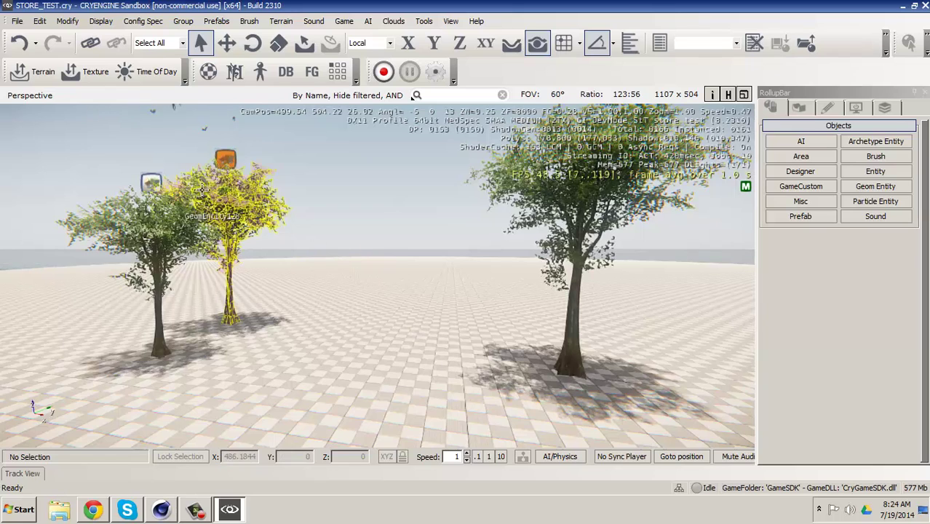
Step: Place the convenience_store geometry entity from Levels/convenience_store on the ground among the trees of the STORE_TEST level
{"action": "left_click", "coordinate": [869, 188]}
{"action": "left_click", "coordinate": [790, 255]}
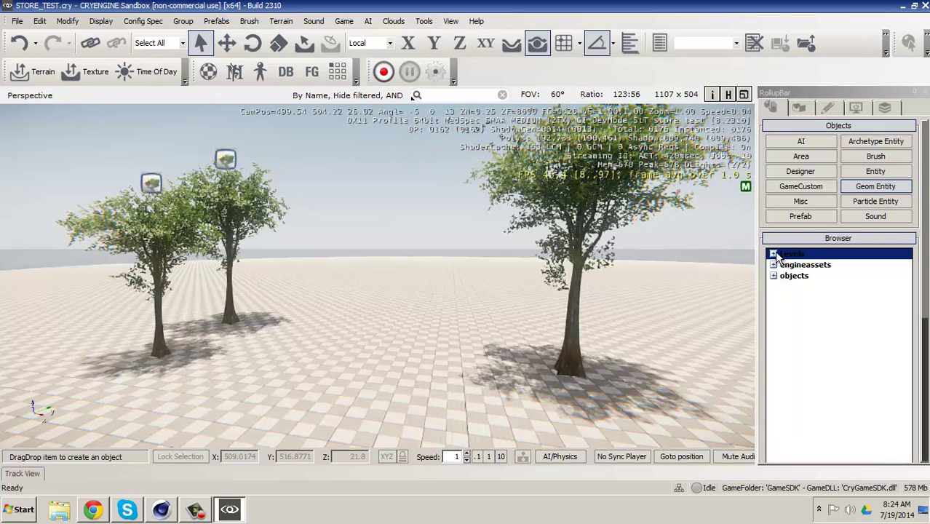
{"action": "left_click", "coordinate": [773, 255]}
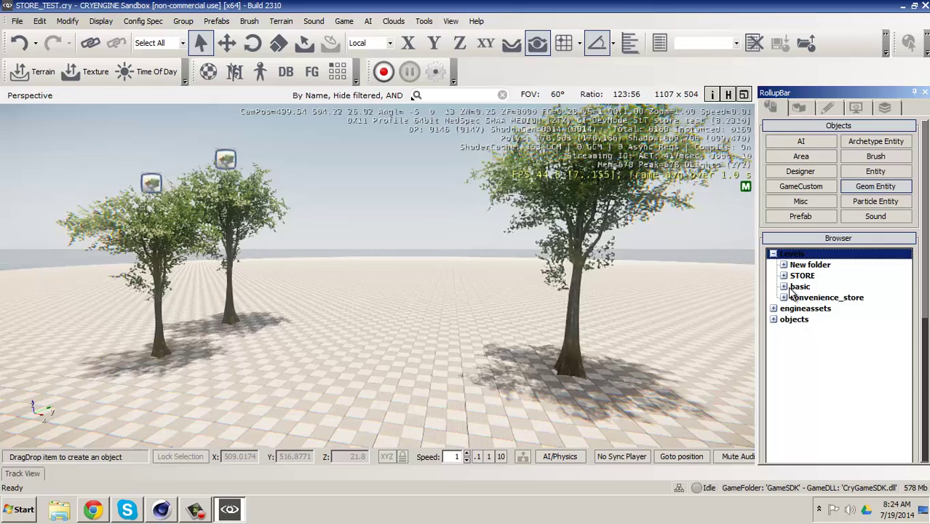
{"action": "left_click", "coordinate": [795, 320]}
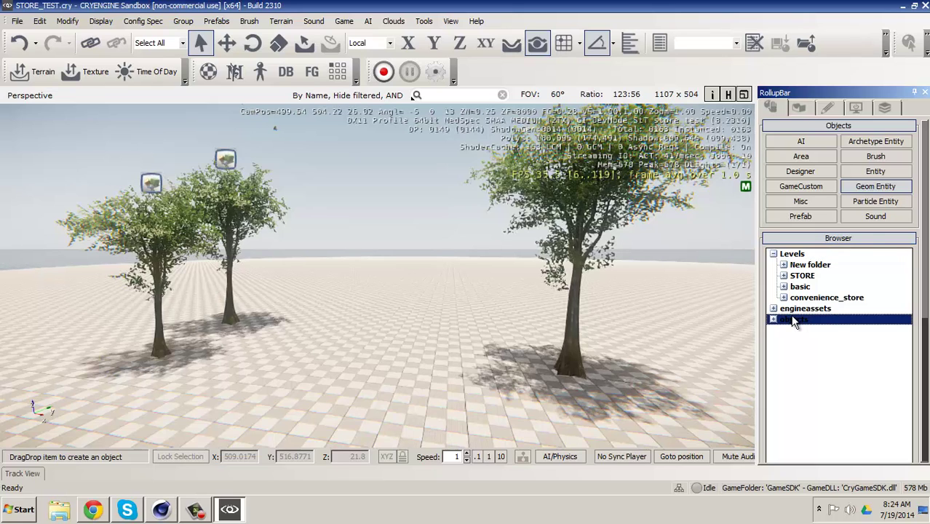
{"action": "left_click", "coordinate": [794, 288]}
{"action": "left_click", "coordinate": [792, 298]}
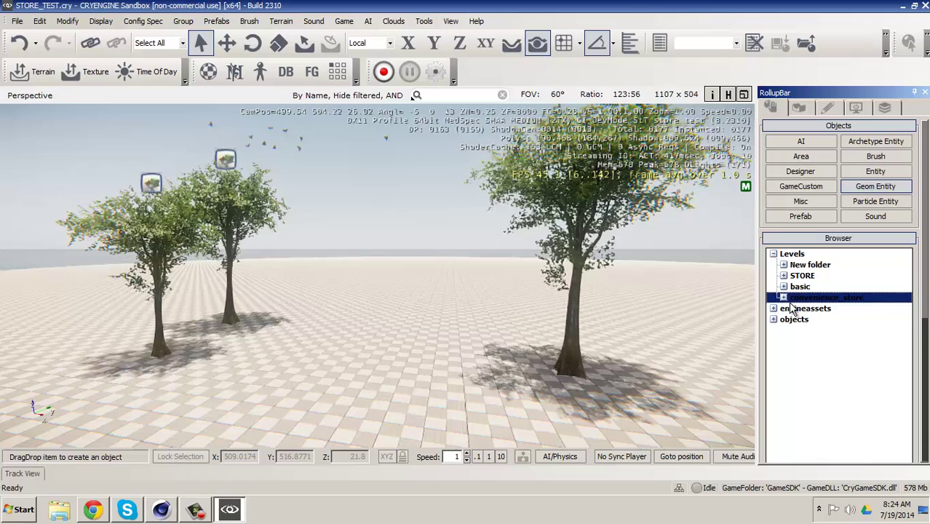
{"action": "left_click", "coordinate": [783, 297]}
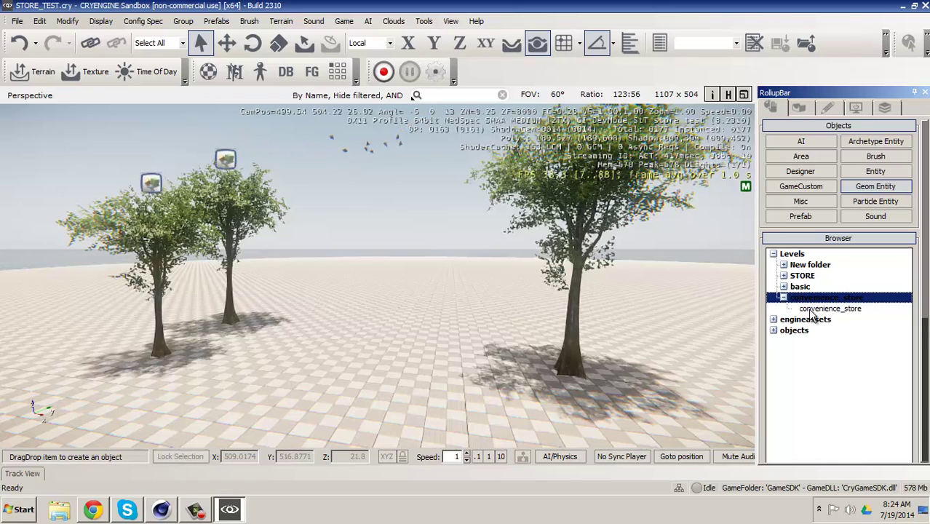
{"action": "left_click", "coordinate": [806, 309]}
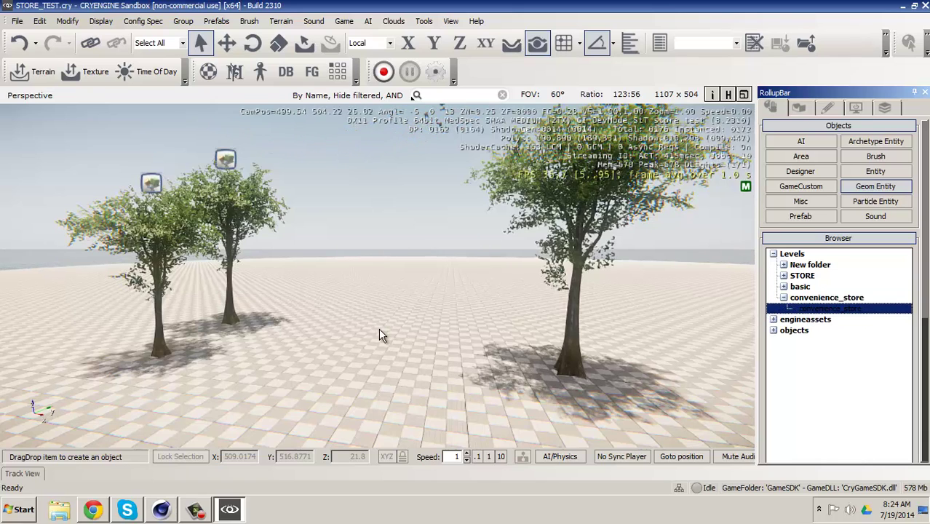
{"action": "left_click_drag", "start_coordinate": [380, 336], "coordinate": [209, 345]}
Step: Open the Material Editor and select the convenience_storeTEX submaterial of Levels/convenience_store/PlayUpMaster
{"action": "middle_click_drag", "start_coordinate": [344, 303], "coordinate": [385, 308]}
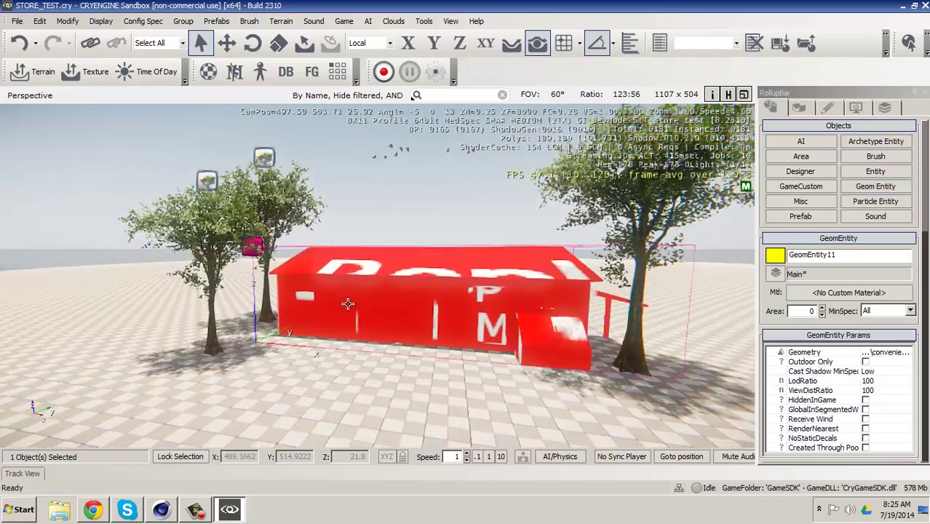
{"action": "scroll", "coordinate": [386, 309], "scroll_direction": "up", "scroll_amount": 6}
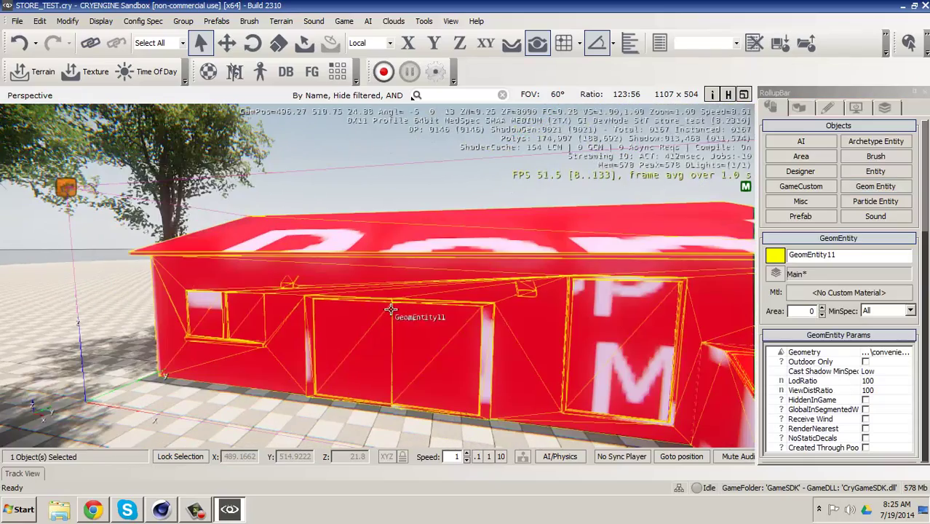
{"action": "left_click", "coordinate": [209, 74]}
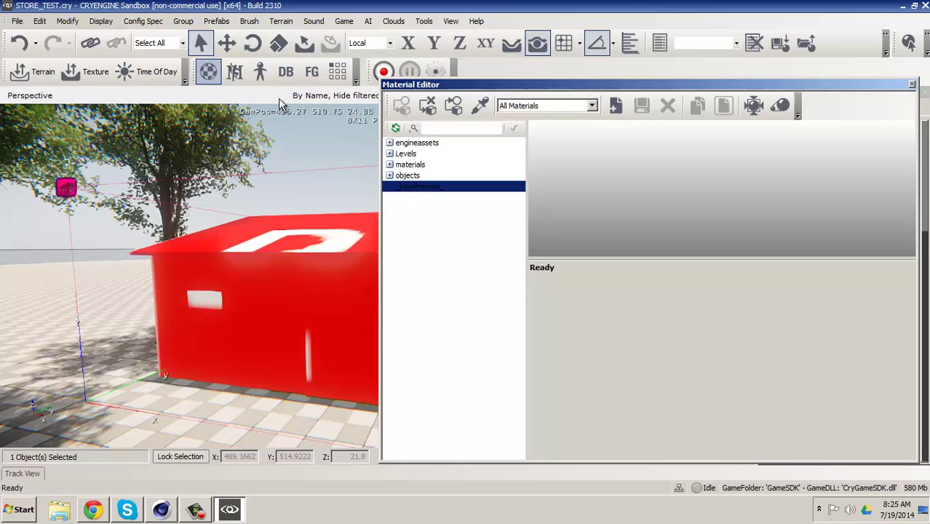
{"action": "left_click", "coordinate": [391, 155]}
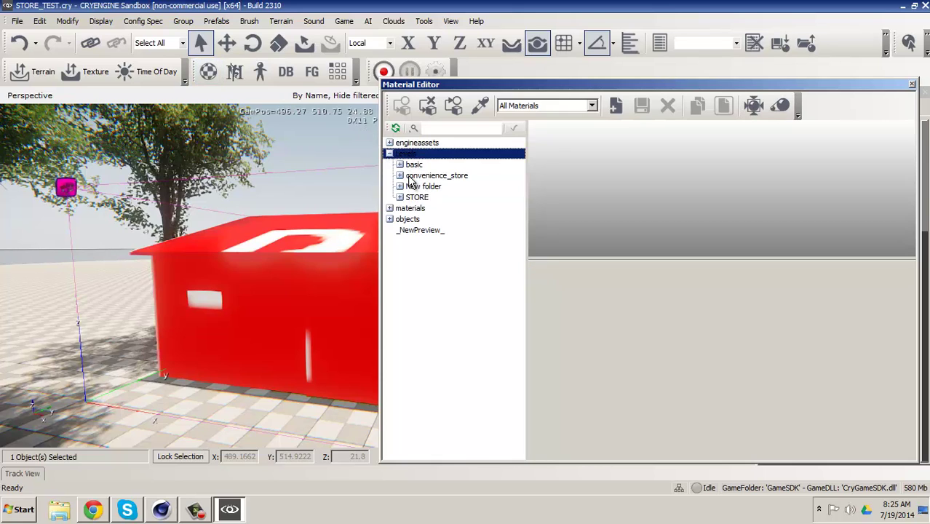
{"action": "left_click", "coordinate": [410, 177]}
{"action": "left_click", "coordinate": [400, 176]}
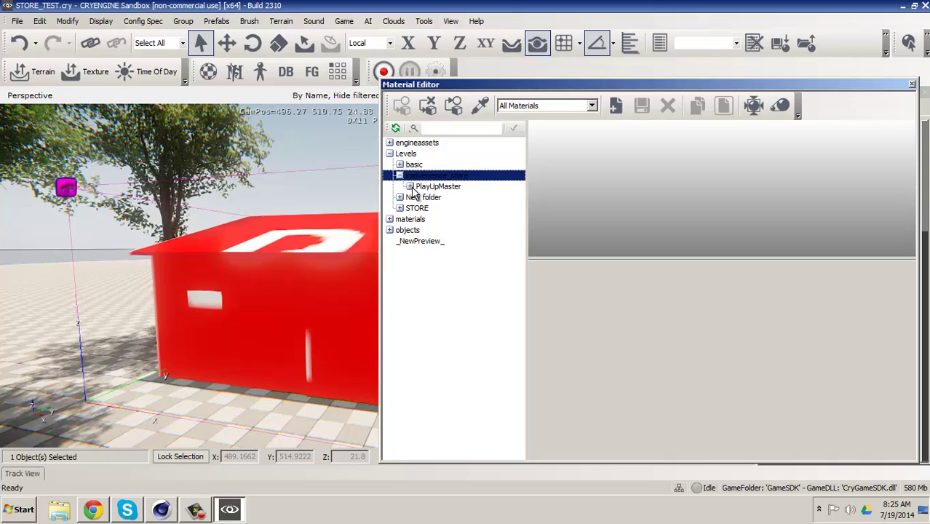
{"action": "left_click", "coordinate": [416, 187]}
{"action": "left_click", "coordinate": [410, 188]}
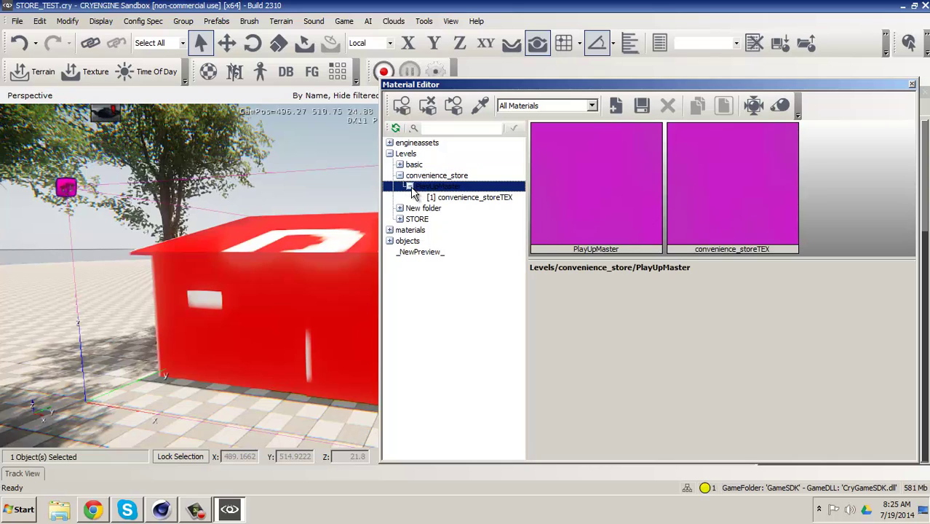
{"action": "left_click", "coordinate": [431, 201]}
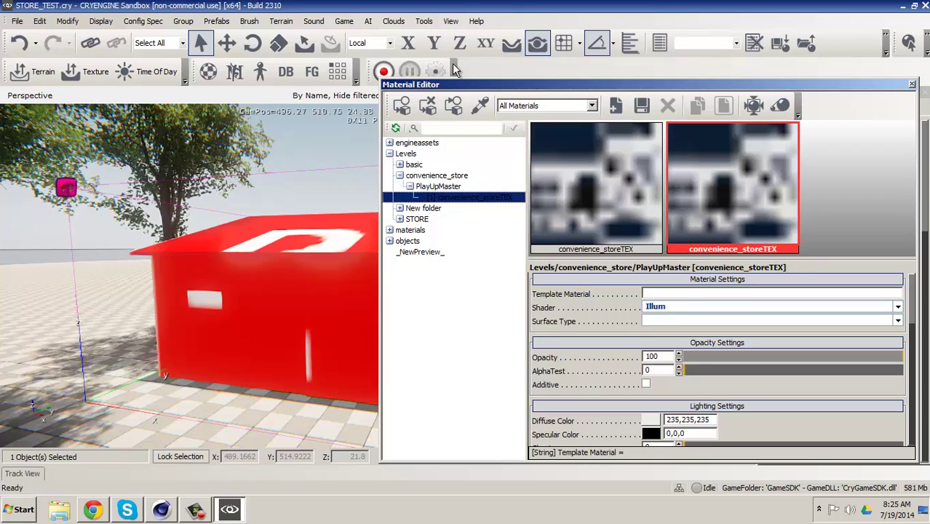
Step: Set the convenience_storeTEX surface type to concrete and assign the submaterial to the placed store, accepting the preview-only assignment
{"action": "left_click", "coordinate": [656, 323]}
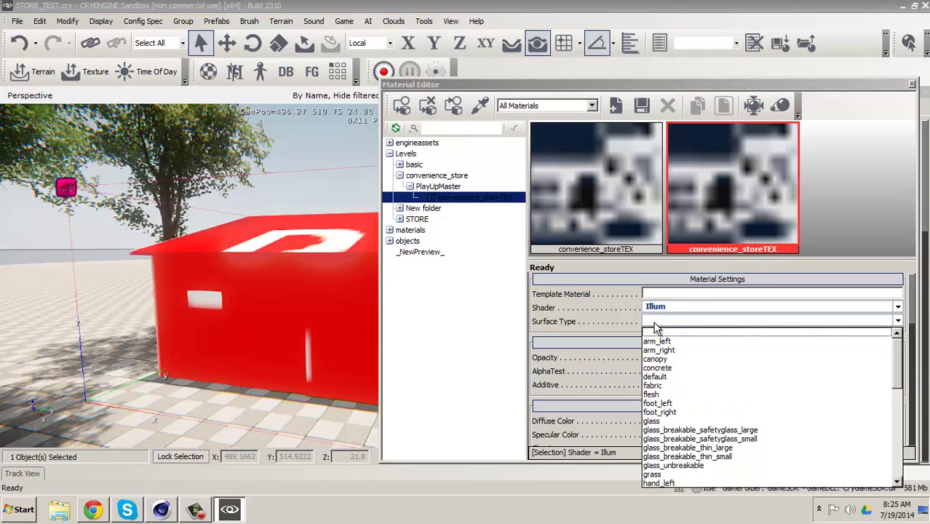
{"action": "left_click", "coordinate": [662, 369]}
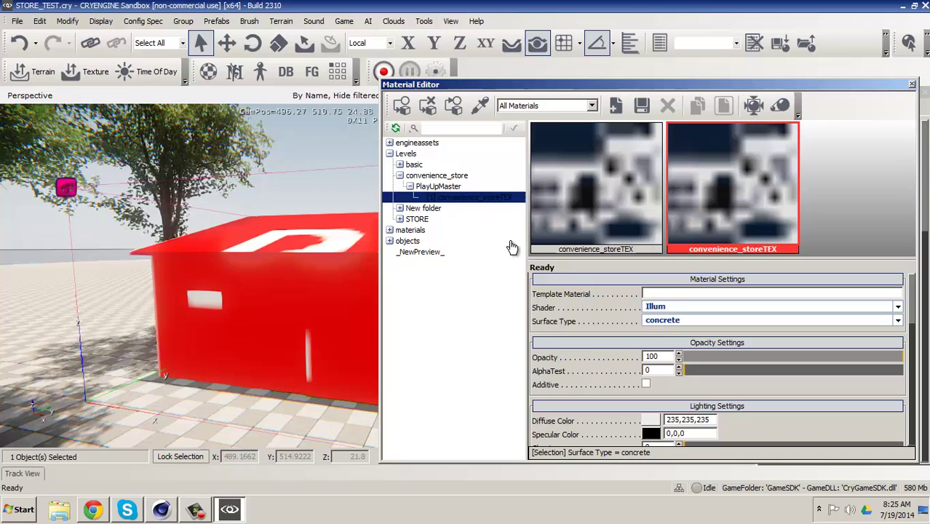
{"action": "left_click", "coordinate": [400, 105]}
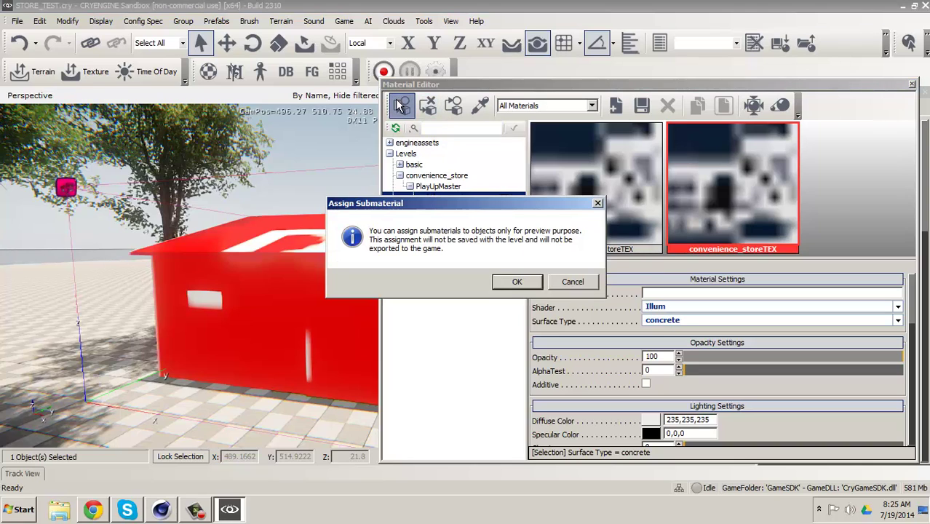
{"action": "left_click", "coordinate": [509, 282]}
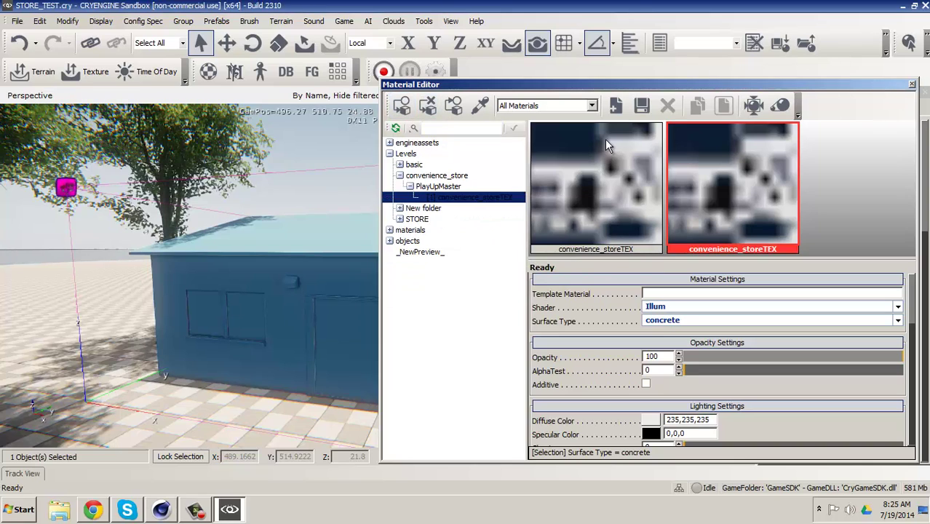
Step: Save the convenience_storeTEX material and close the Material Editor
{"action": "left_click", "coordinate": [639, 107]}
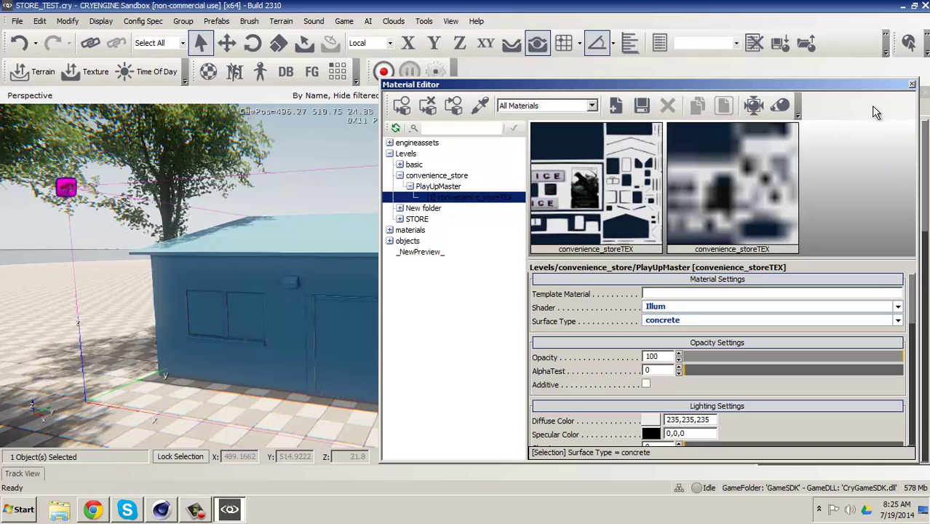
{"action": "left_click", "coordinate": [912, 85]}
Step: Inspect the textured store in the perspective view from near and far, including the front wall, movie poster, ice freezer and side canopy
{"action": "mouse_move", "coordinate": [559, 248]}
{"action": "middle_mouse_down"}
{"action": "mouse_move", "coordinate": [570, 250]}
{"action": "mouse_move", "coordinate": [557, 247]}
{"action": "middle_mouse_up"}
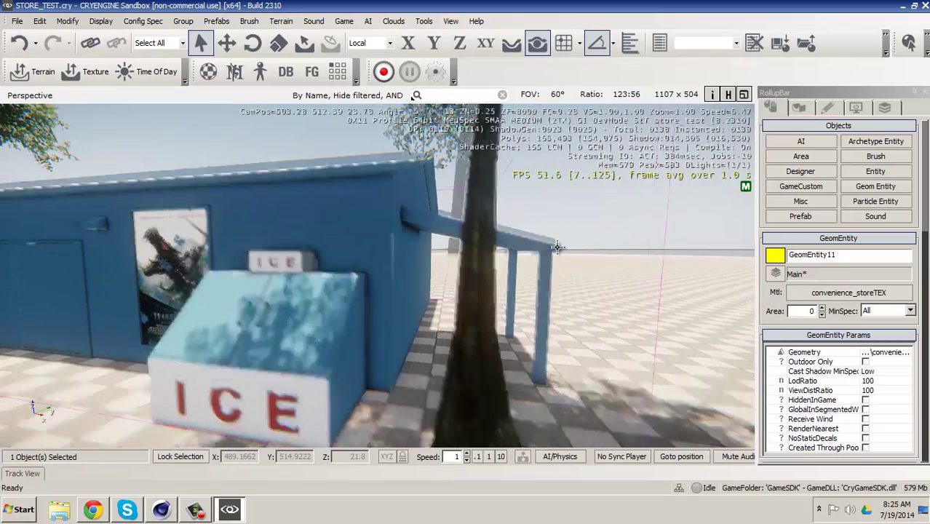
{"action": "scroll", "coordinate": [557, 245], "scroll_direction": "down", "scroll_amount": 5}
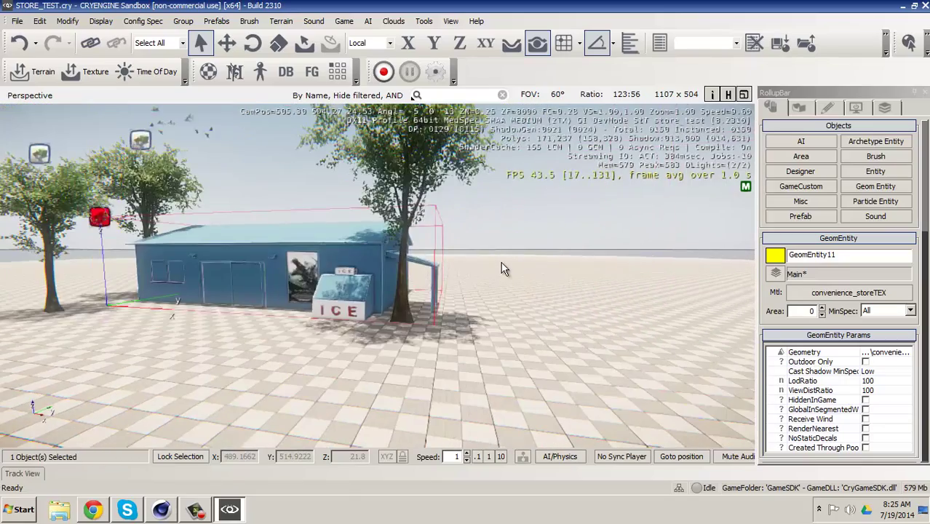
{"action": "middle_click_drag", "start_coordinate": [501, 261], "coordinate": [496, 266]}
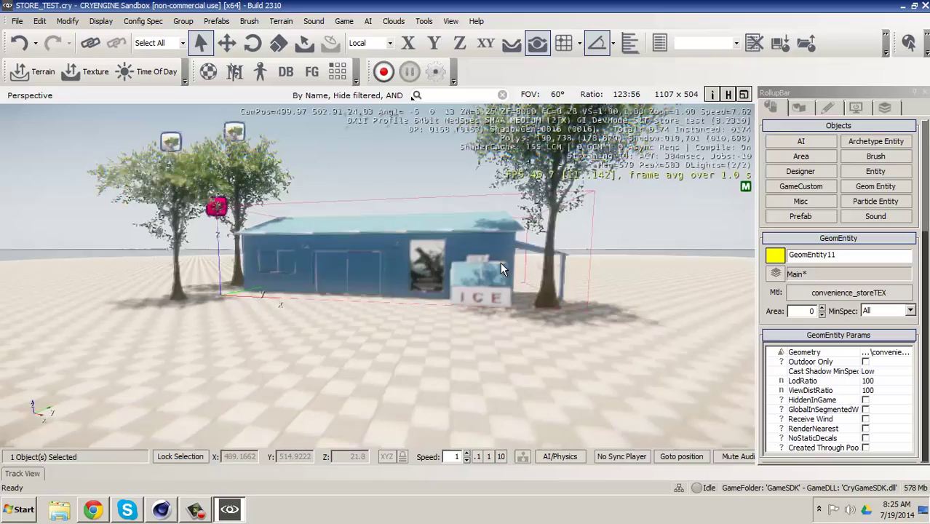
{"action": "scroll", "coordinate": [501, 261], "scroll_direction": "up", "scroll_amount": 5}
{"action": "scroll", "coordinate": [502, 258], "scroll_direction": "up", "scroll_amount": 5}
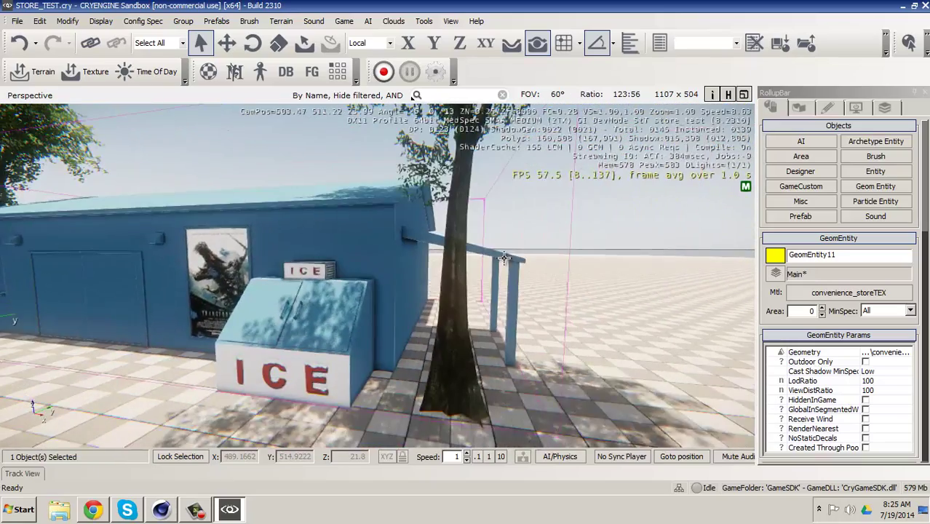
{"action": "mouse_move", "coordinate": [504, 258]}
{"action": "right_mouse_down"}
{"action": "mouse_move", "coordinate": [454, 259]}
{"action": "mouse_move", "coordinate": [508, 257]}
{"action": "right_mouse_up"}
{"action": "middle_click_drag", "start_coordinate": [510, 259], "coordinate": [509, 257]}
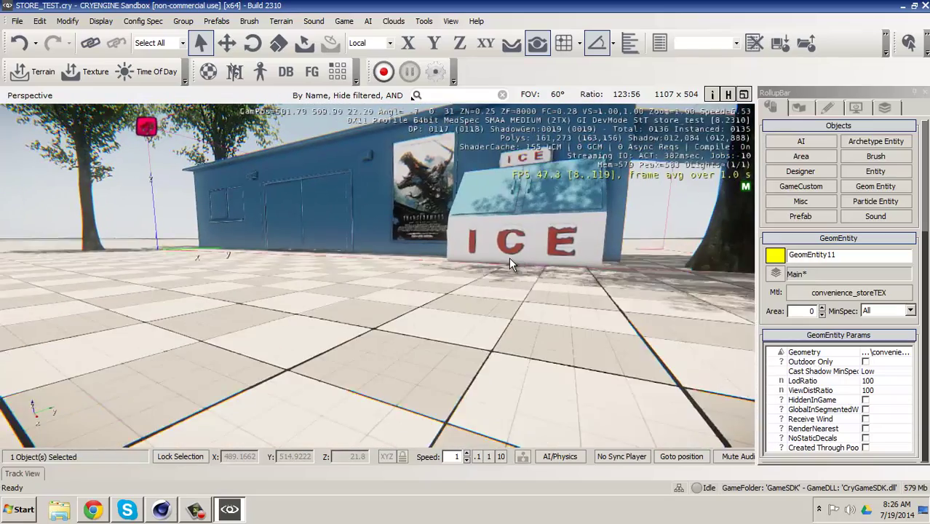
{"action": "scroll", "coordinate": [527, 299], "scroll_direction": "up", "scroll_amount": 6}
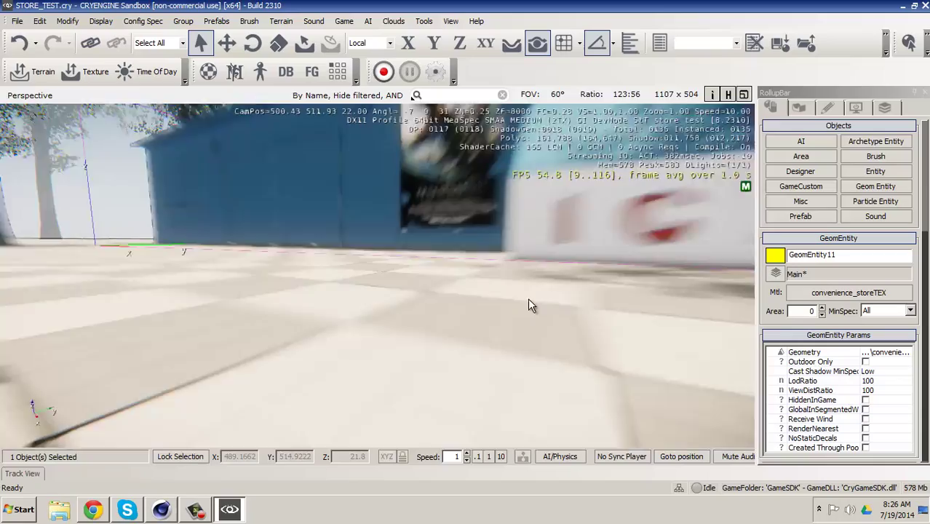
{"action": "scroll", "coordinate": [525, 294], "scroll_direction": "down", "scroll_amount": 4}
{"action": "scroll", "coordinate": [525, 298], "scroll_direction": "down", "scroll_amount": 5}
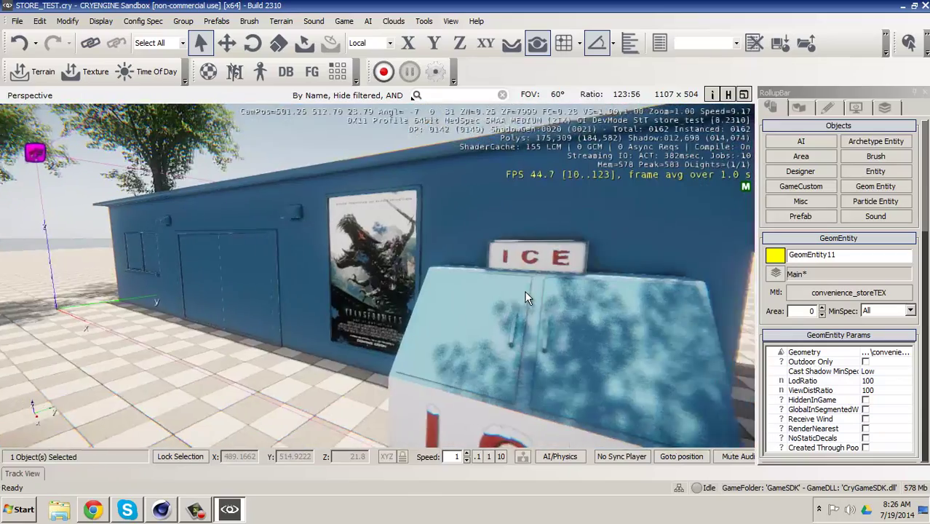
{"action": "scroll", "coordinate": [526, 299], "scroll_direction": "down", "scroll_amount": 10}
{"action": "scroll", "coordinate": [523, 291], "scroll_direction": "up", "scroll_amount": 4}
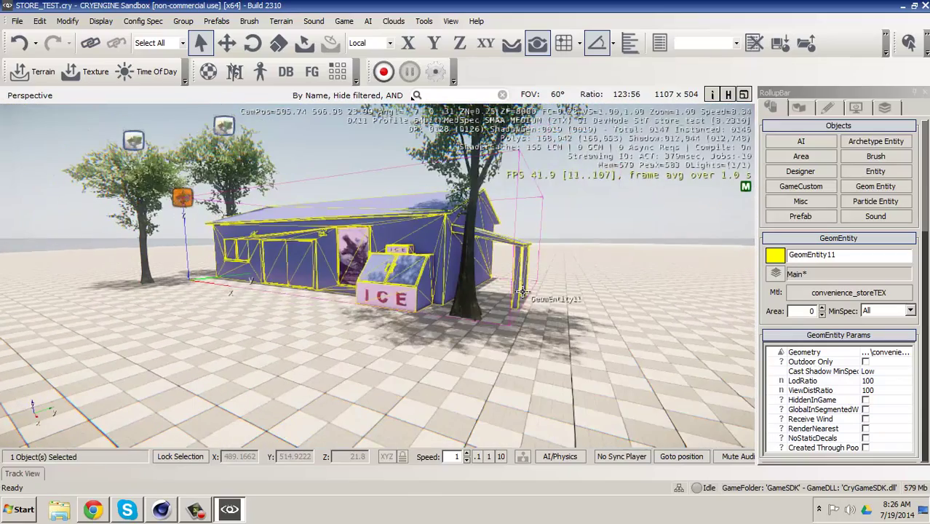
Step: Switch to game mode and walk along the store's front to the end wall by the tree and back, examining its walls and shading
{"action": "key", "text": "ctrl+g"}
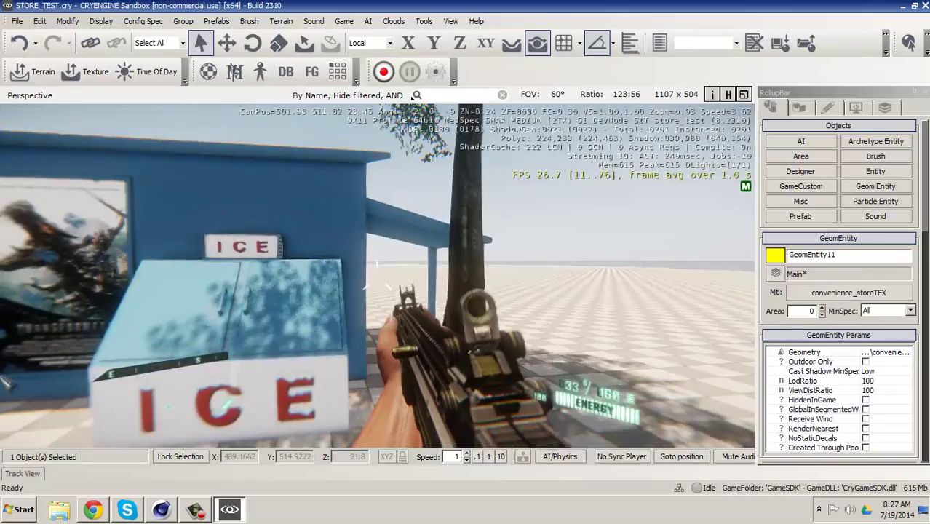
{"action": "key", "text": "s"}
{"action": "key", "text": "a"}
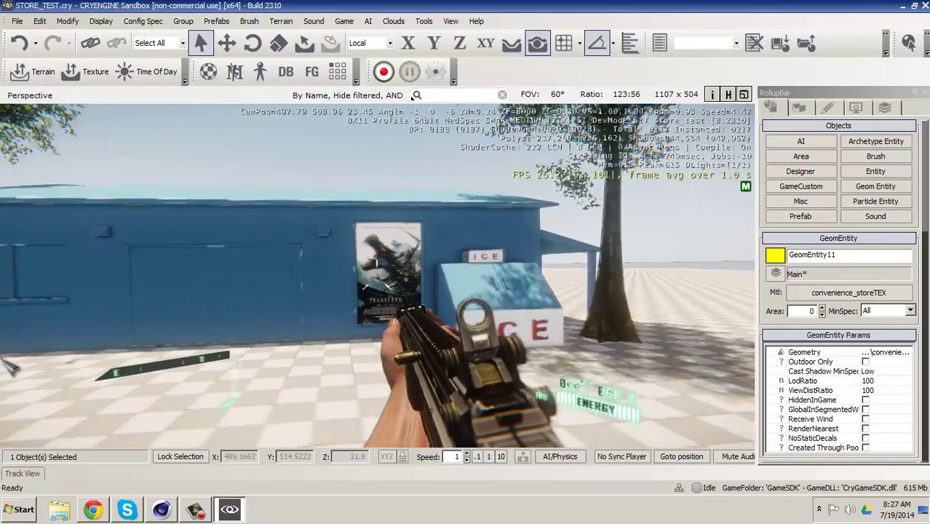
{"action": "key", "text": "a"}
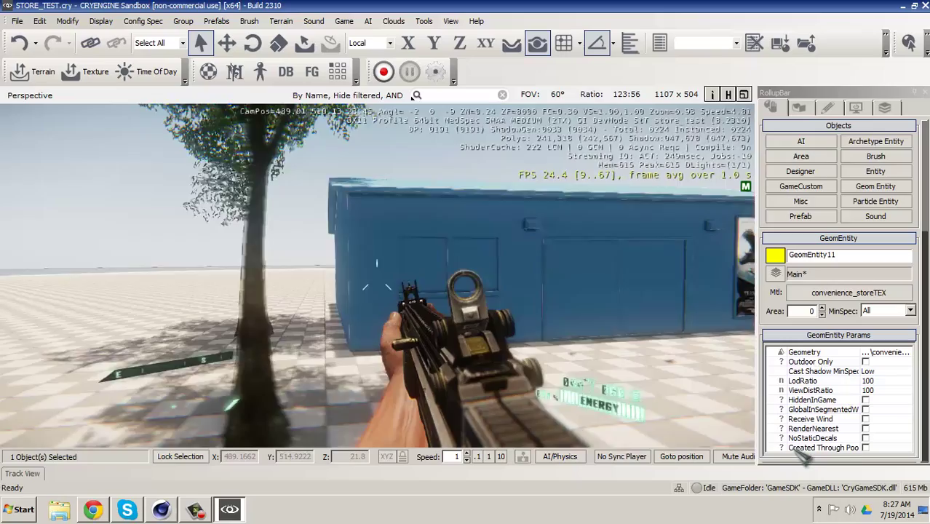
{"action": "key", "text": "w"}
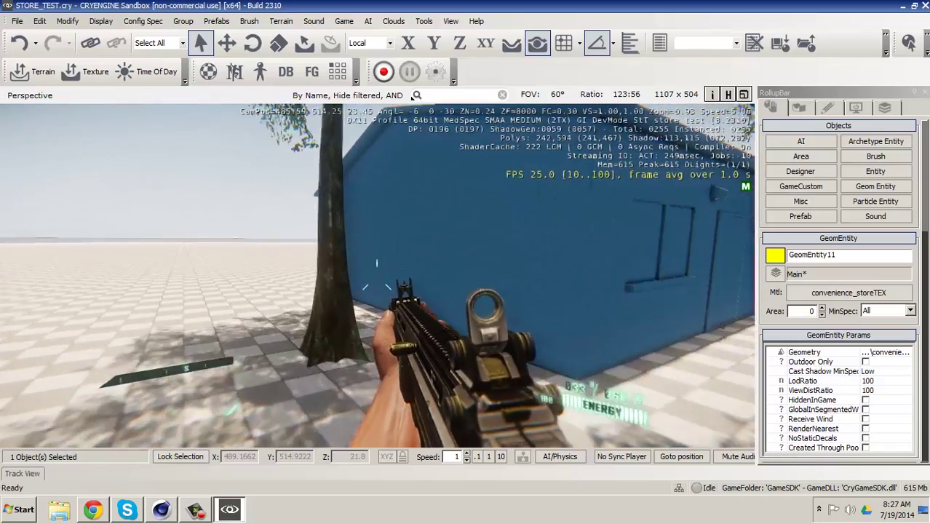
{"action": "key", "text": "s"}
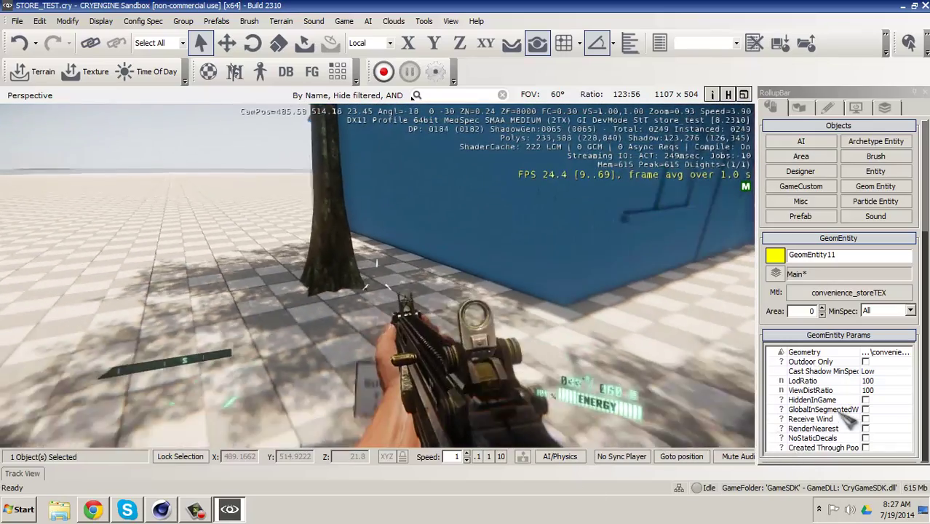
{"action": "key", "text": "s"}
{"action": "key", "text": "d"}
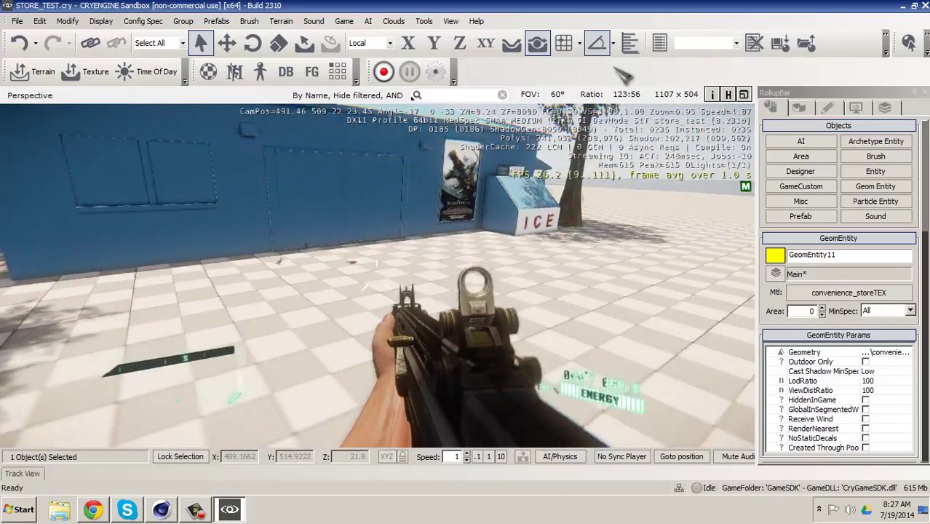
{"action": "key", "text": "w"}
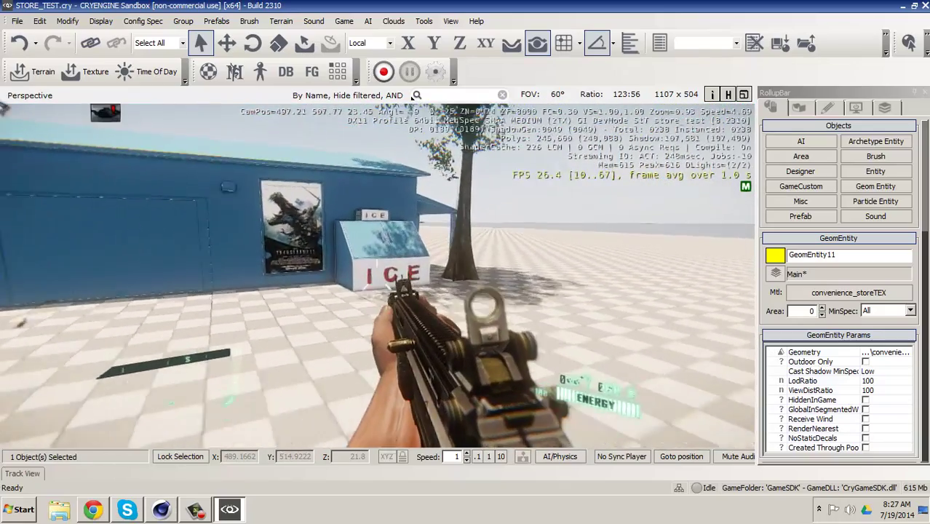
Step: Walk up to the movie poster and ice freezer in game mode, then examine the window and door details along the front wall
{"action": "key", "text": "w"}
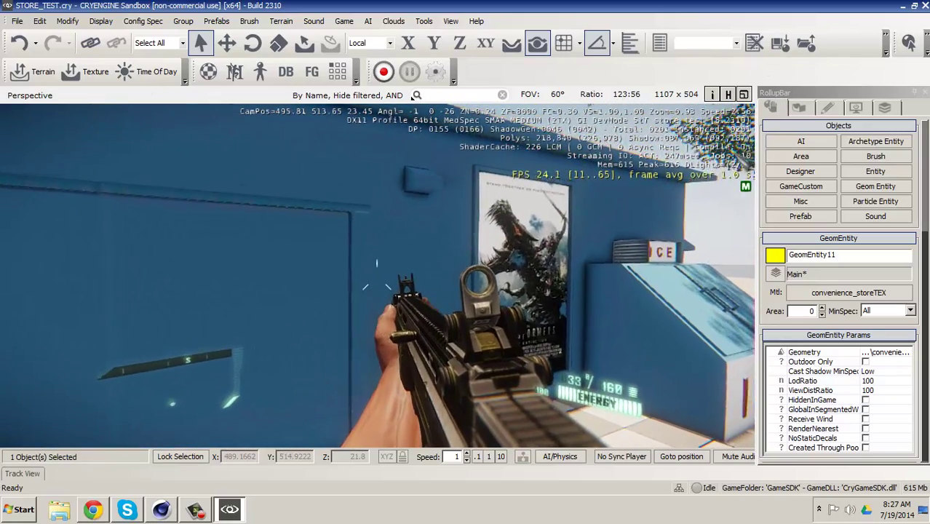
{"action": "key", "text": "d"}
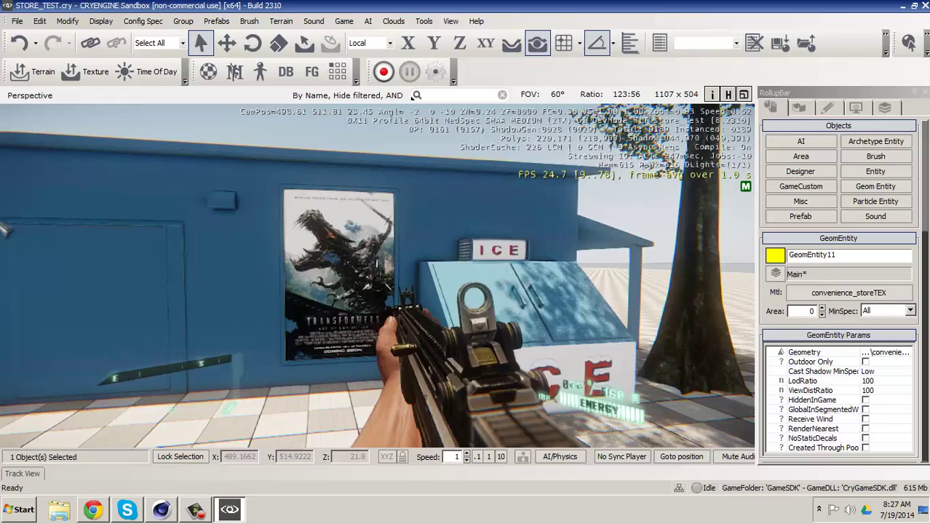
{"action": "key", "text": "w"}
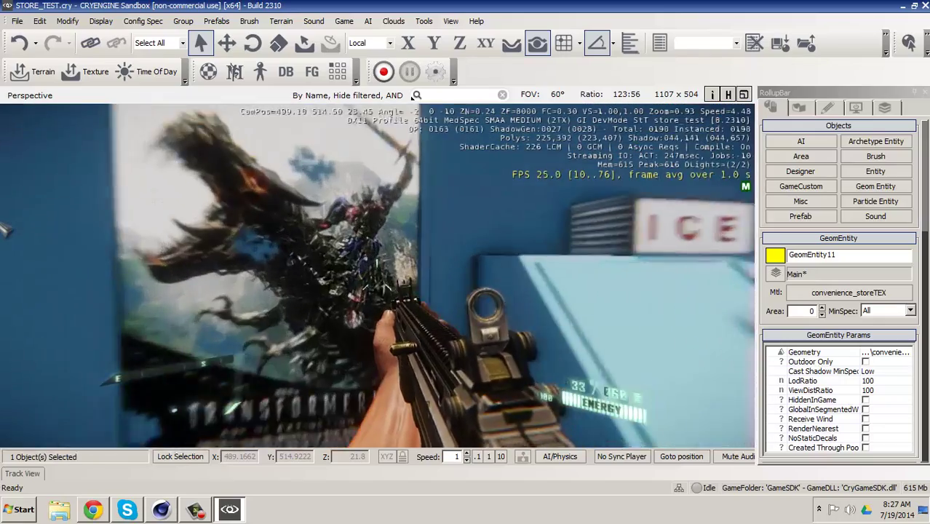
{"action": "key", "text": "s"}
{"action": "key", "text": "s"}
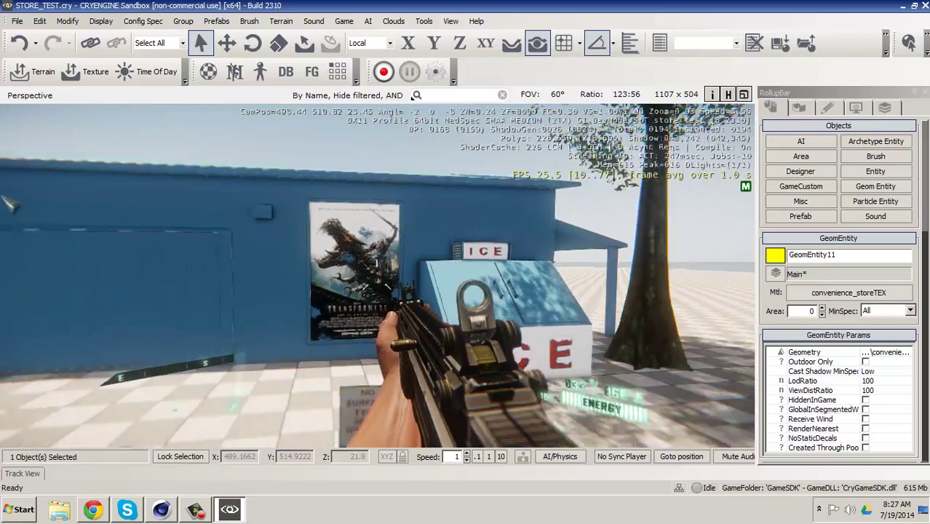
{"action": "key", "text": "a"}
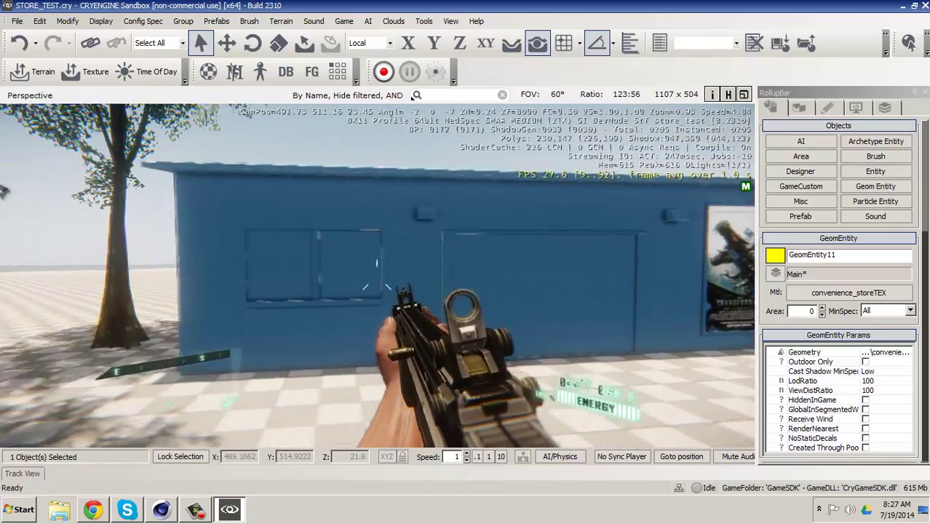
{"action": "key", "text": "w"}
{"action": "key", "text": "d"}
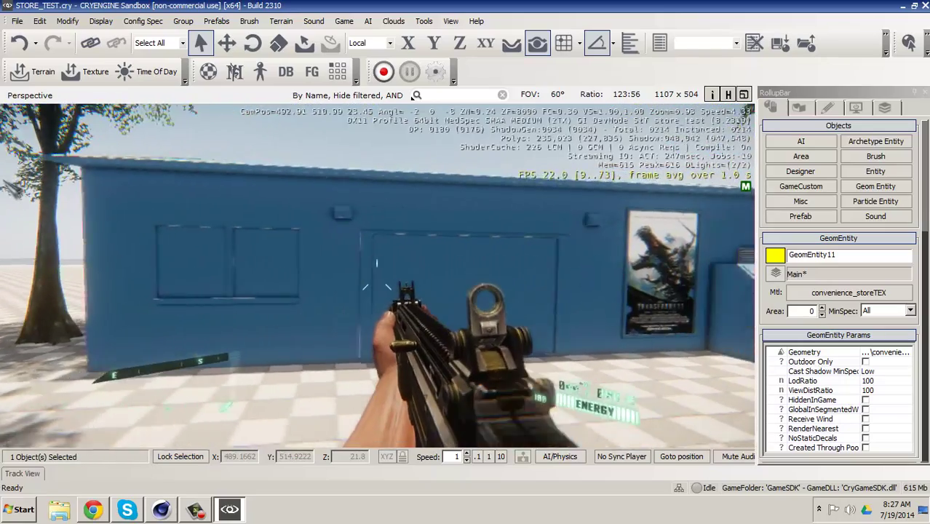